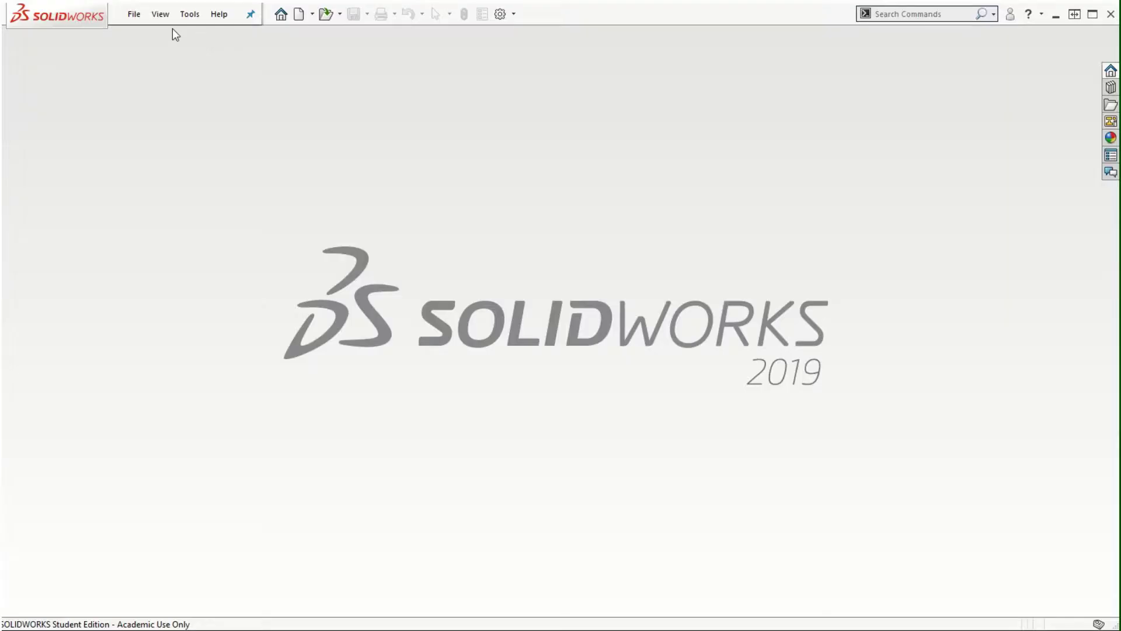
# Step: Open the Ex3-Base plate part from the Module 5 folder
pyautogui.click(137, 16)
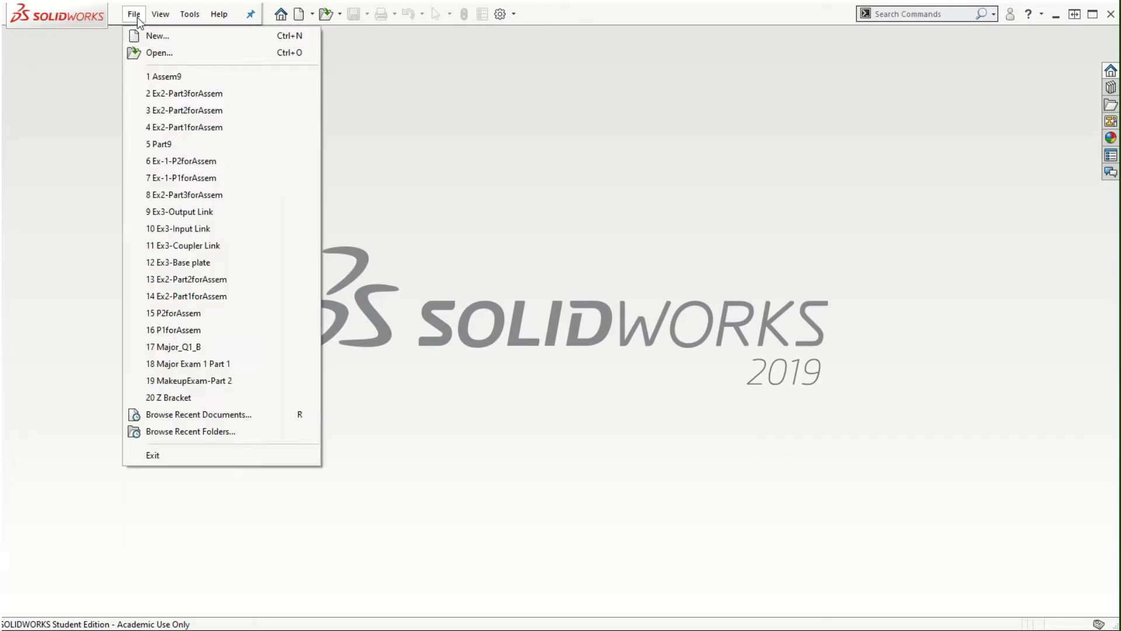
pyautogui.click(149, 53)
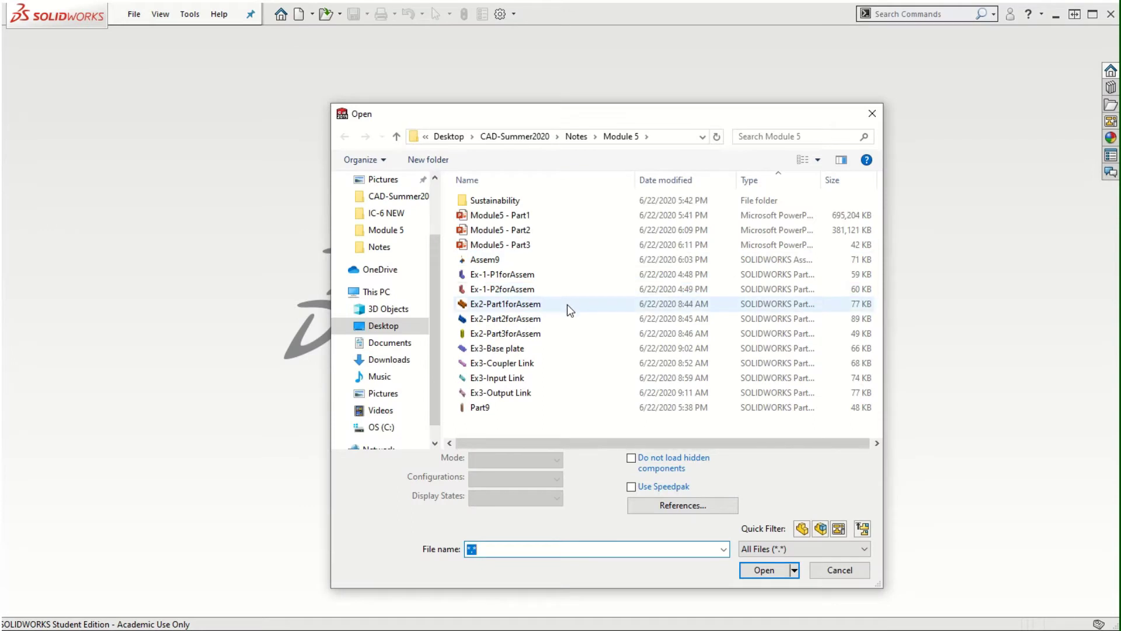
pyautogui.click(531, 346)
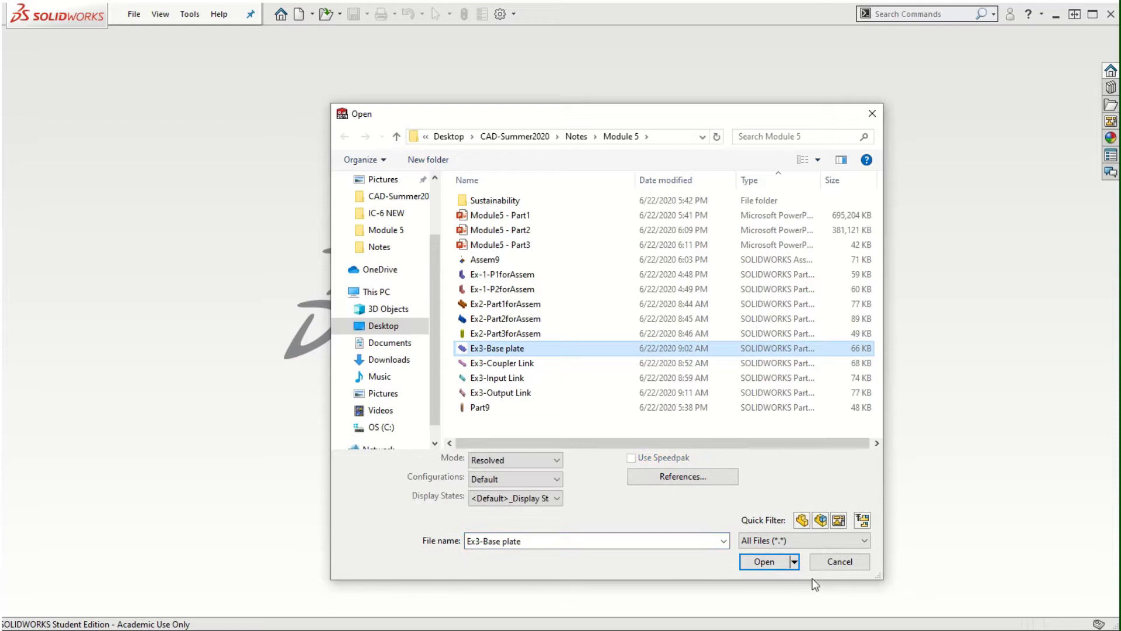
pyautogui.click(779, 565)
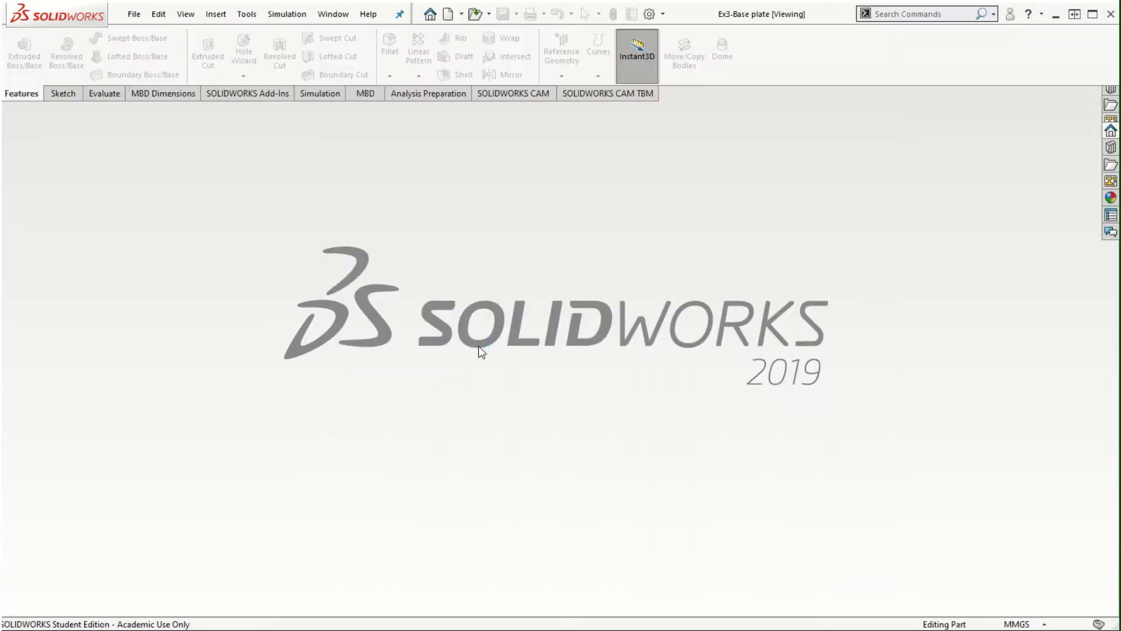
# Step: Make a new assembly from the open part and place the base plate in it as the first component
pyautogui.scroll(-2, 599, 463)
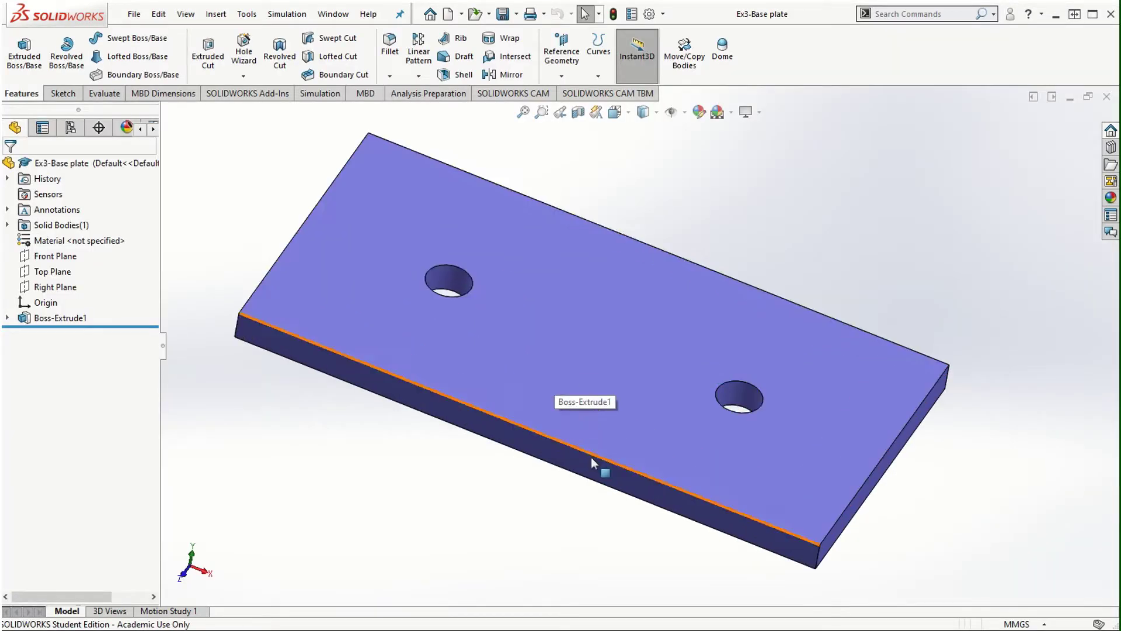
pyautogui.moveTo(571, 463); pyautogui.dragTo(556, 485, button='middle')
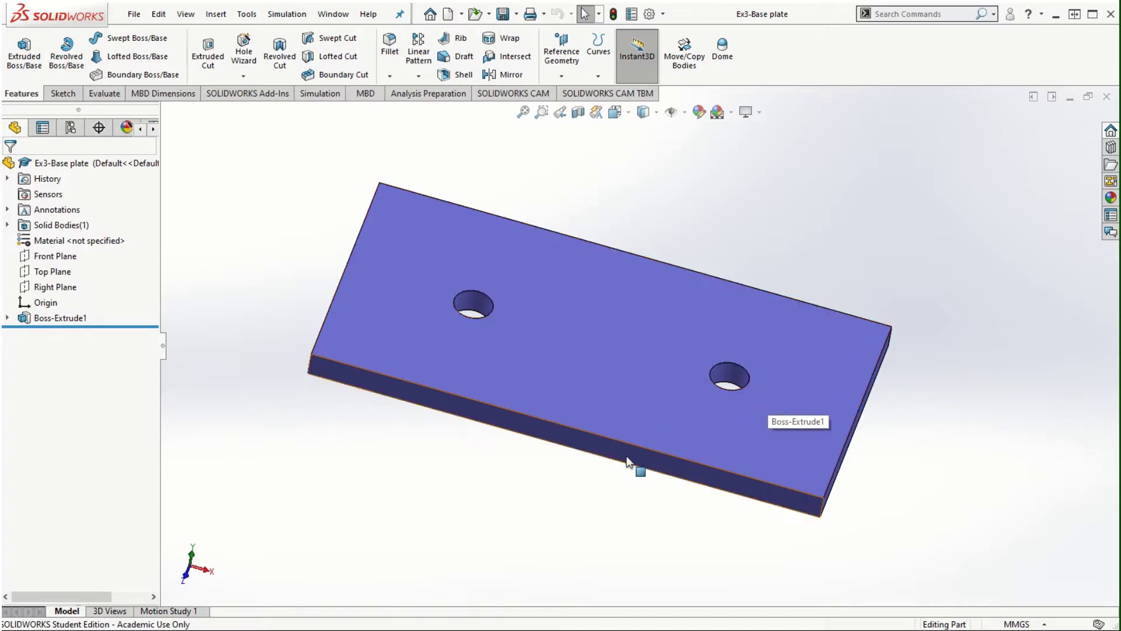
pyautogui.scroll(-2, 595, 392)
pyautogui.scroll(2, 595, 392)
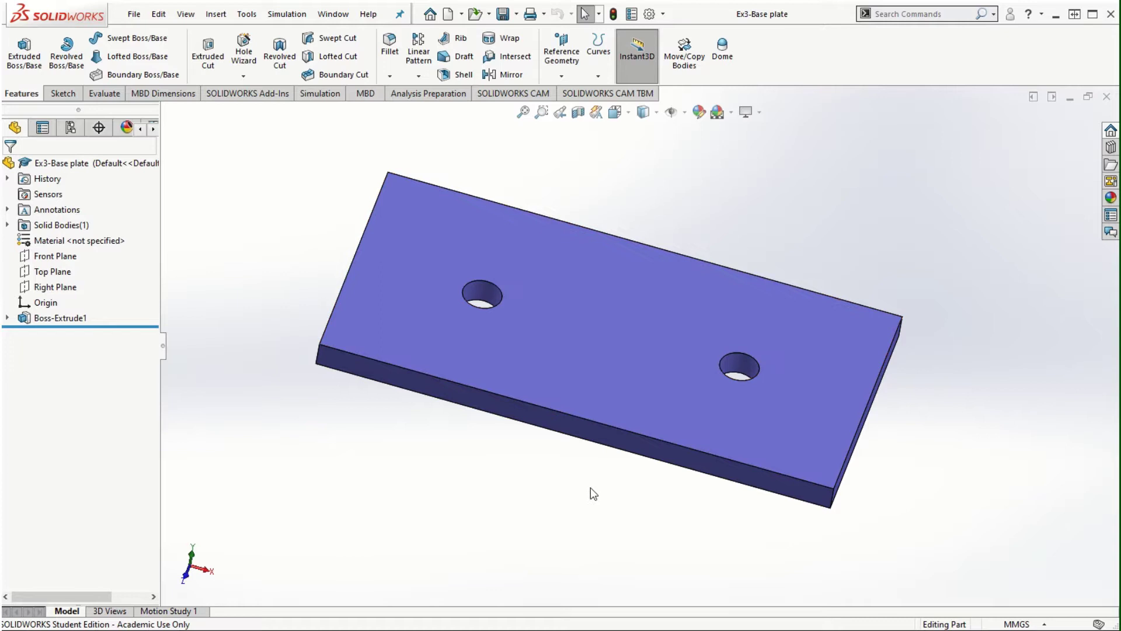
pyautogui.click(133, 14)
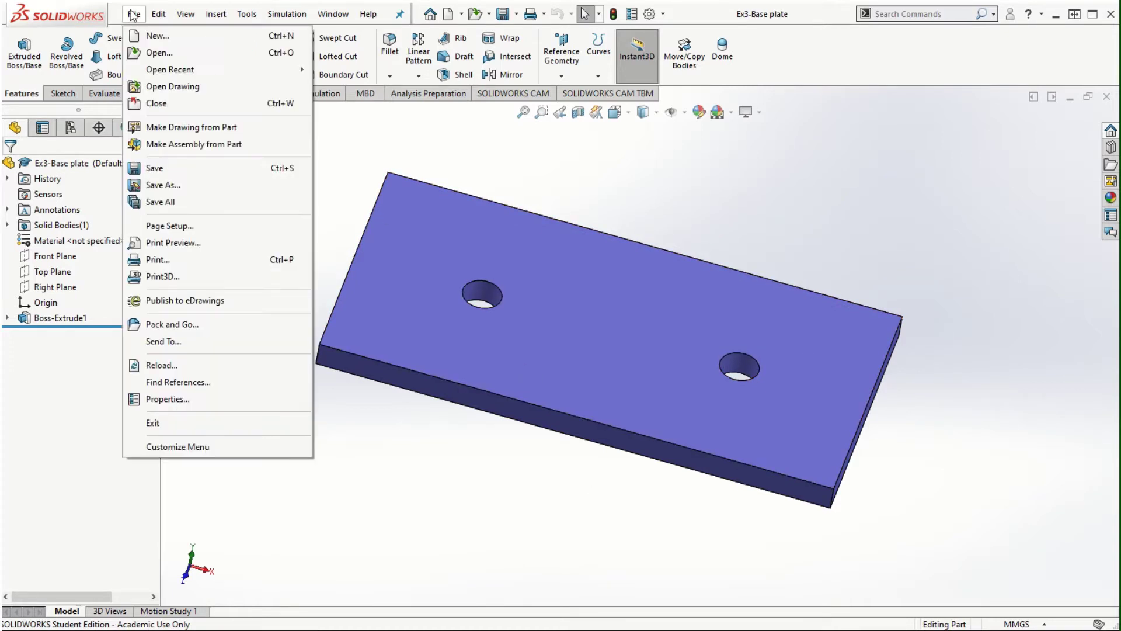
pyautogui.click(173, 145)
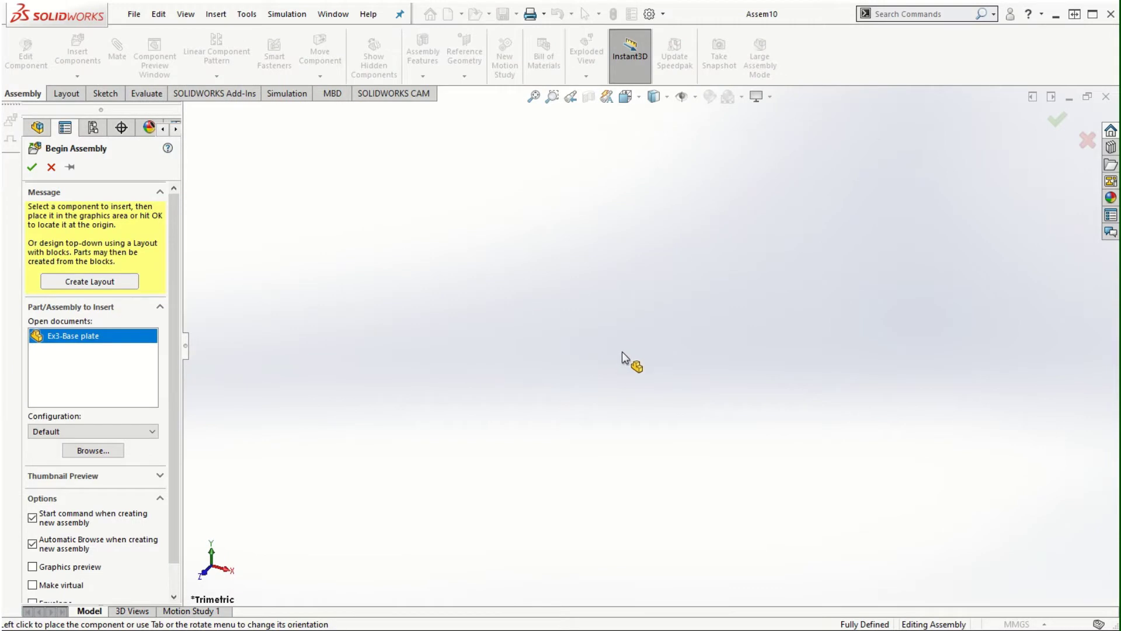
pyautogui.click(622, 352)
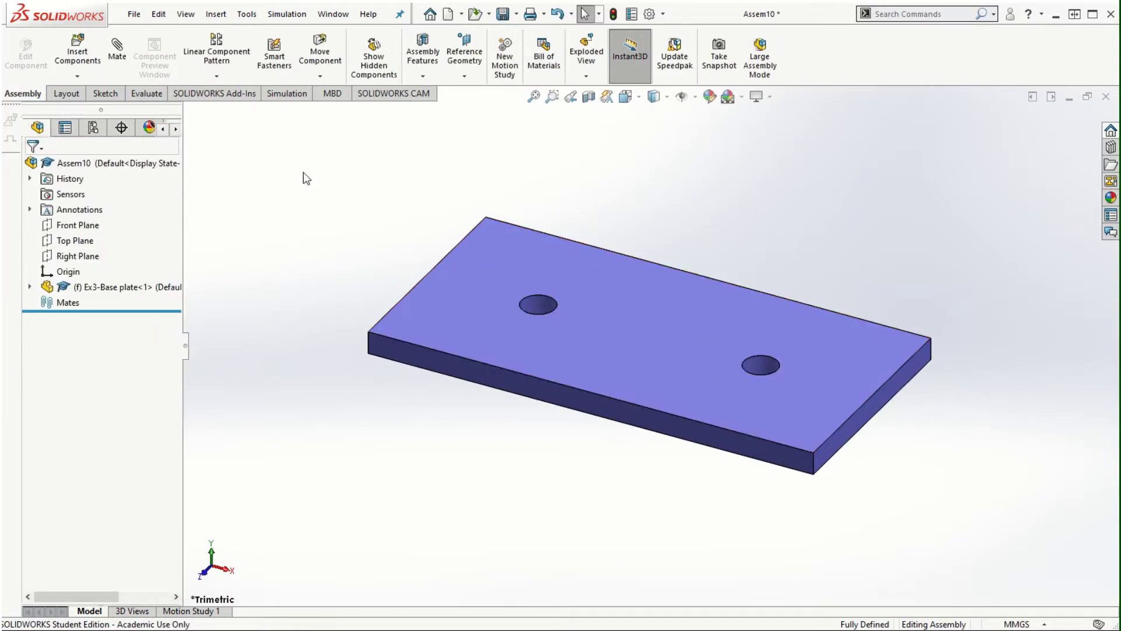
# Step: Insert Ex3-Coupler Link, Ex3-Input Link and Ex3-Output Link, placing the coupler in front of the plate and the other links behind its ends
pyautogui.click(78, 54)
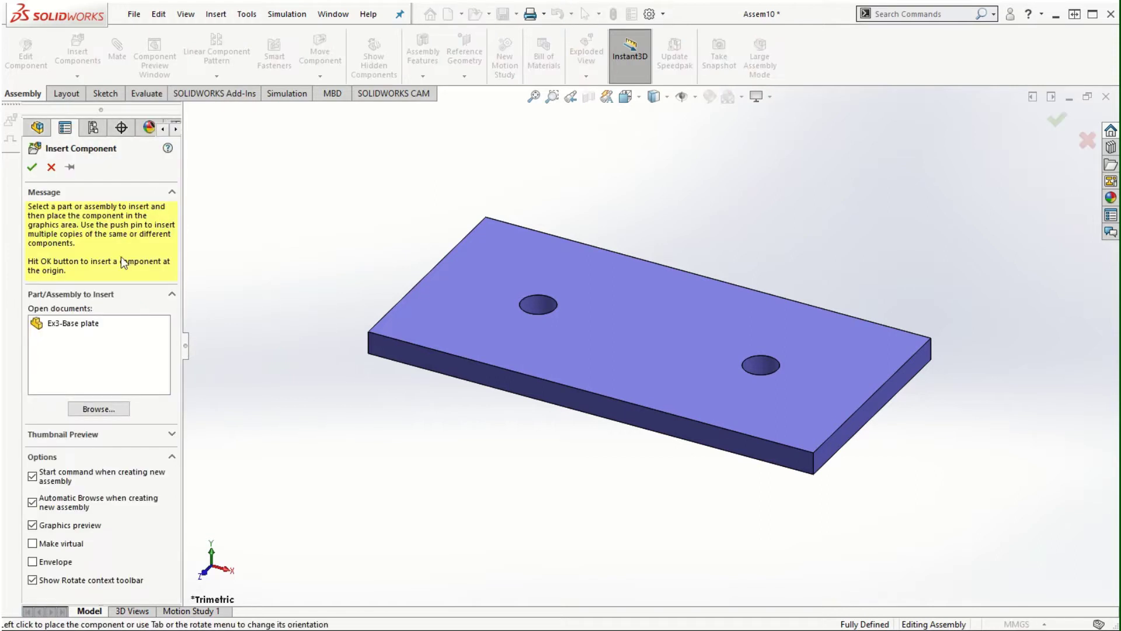
pyautogui.click(98, 409)
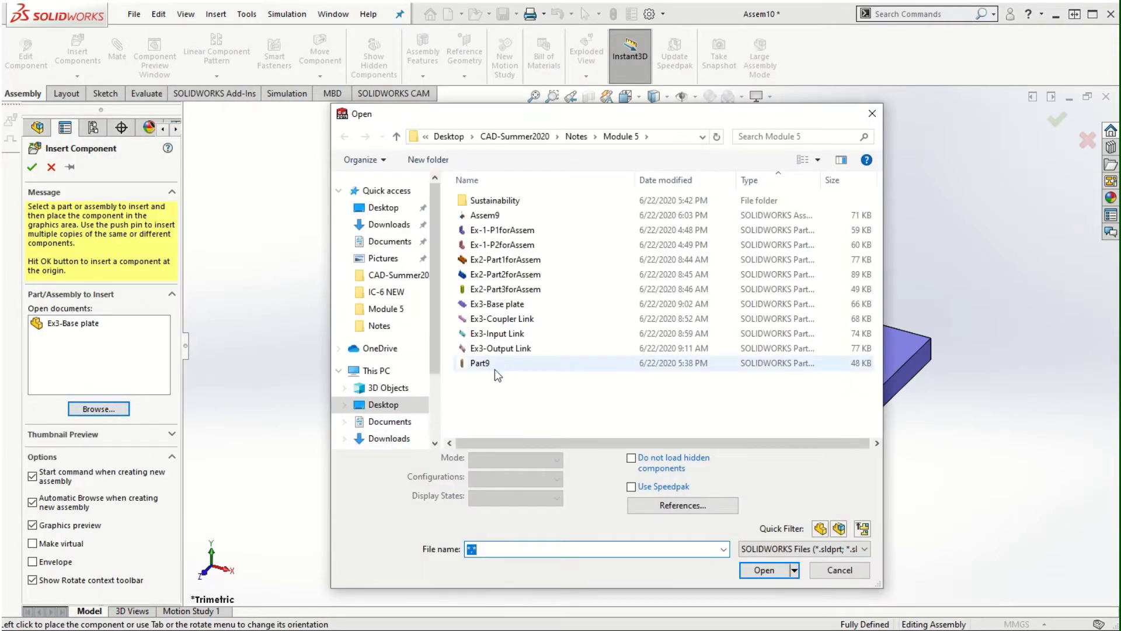
pyautogui.click(500, 335)
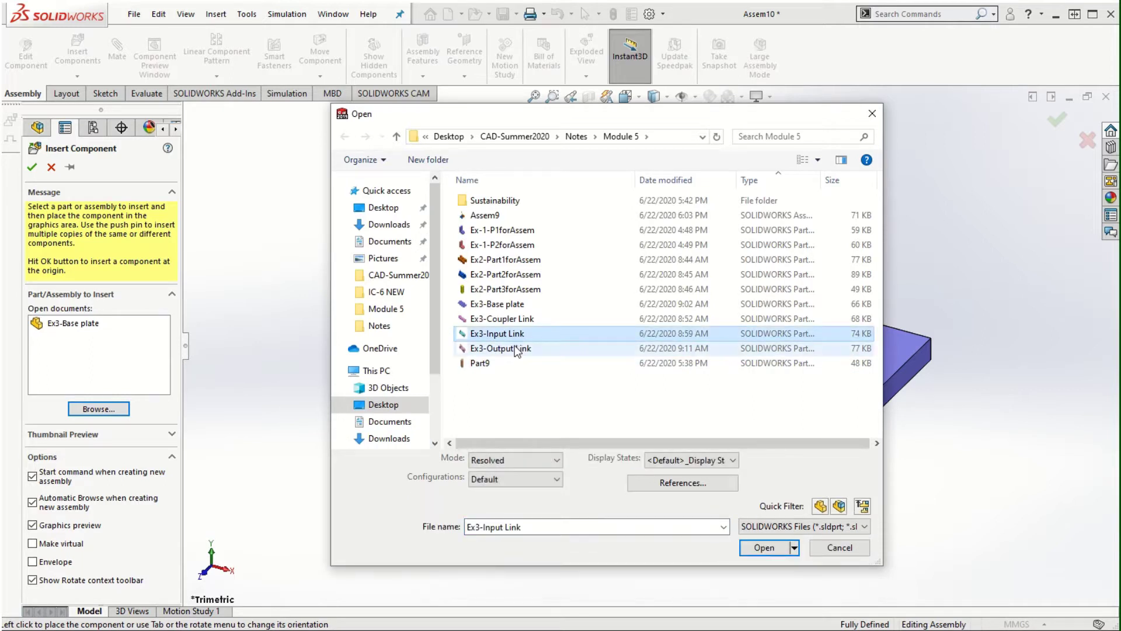
pyautogui.keyDown('ctrl'); pyautogui.click(516, 349); pyautogui.keyUp('ctrl')
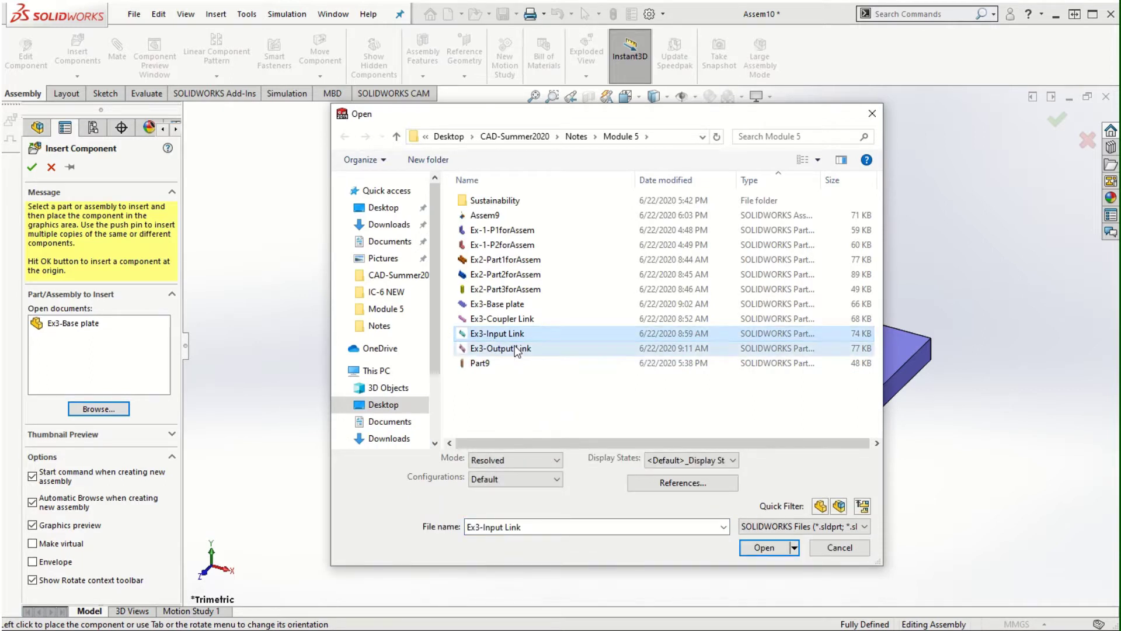
pyautogui.keyDown('ctrl'); pyautogui.click(511, 320); pyautogui.keyUp('ctrl')
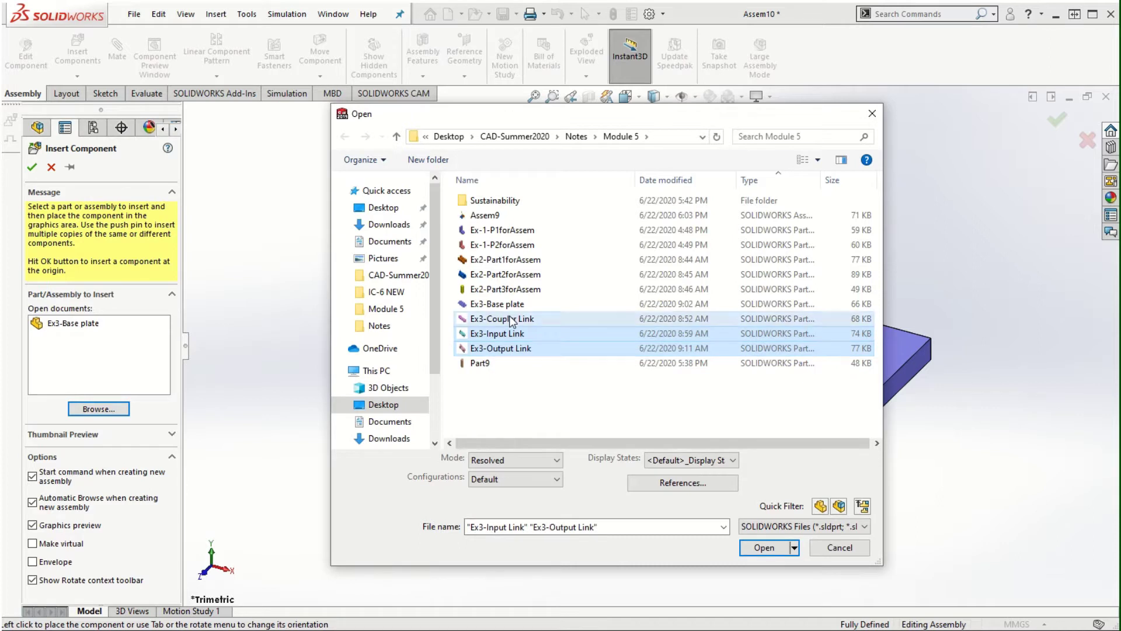
pyautogui.click(763, 570)
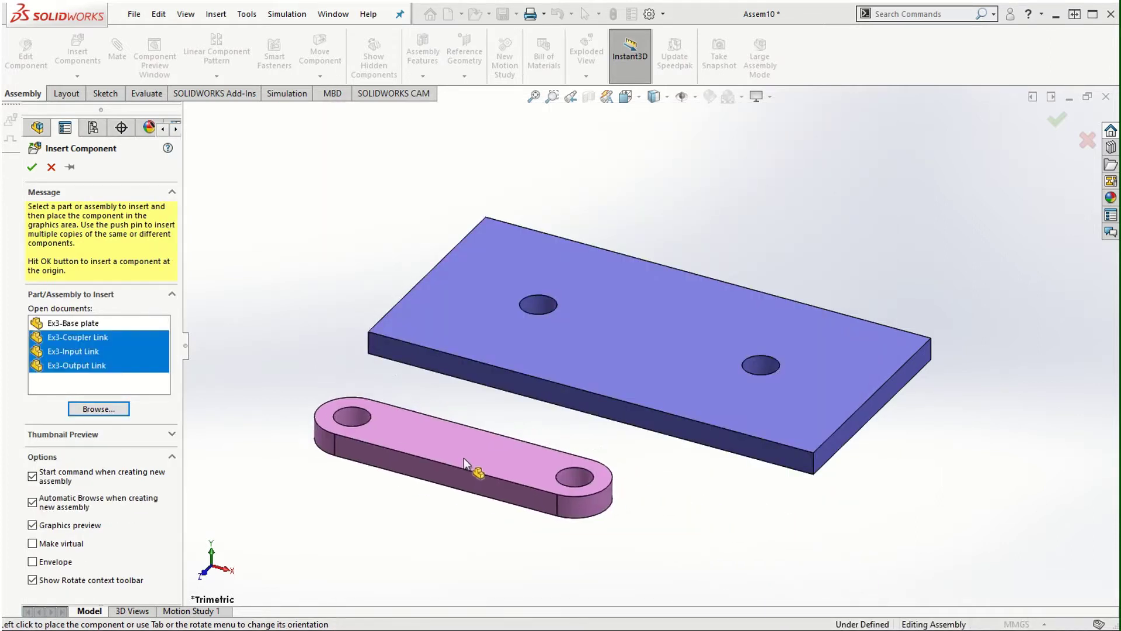
pyautogui.click(471, 470)
pyautogui.click(399, 204)
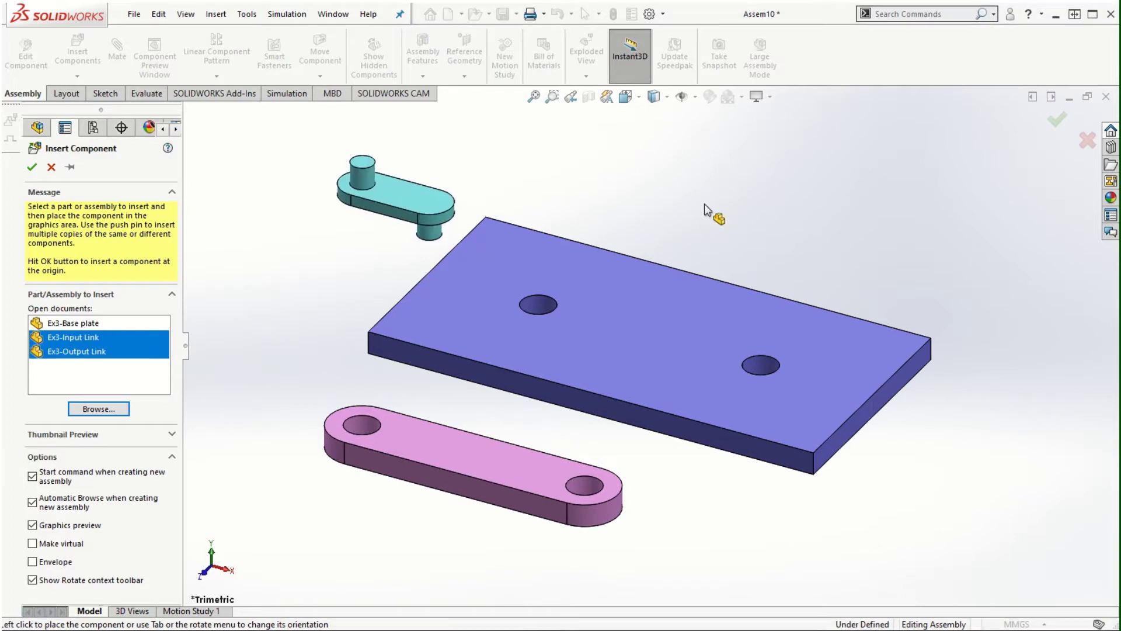
pyautogui.click(895, 237)
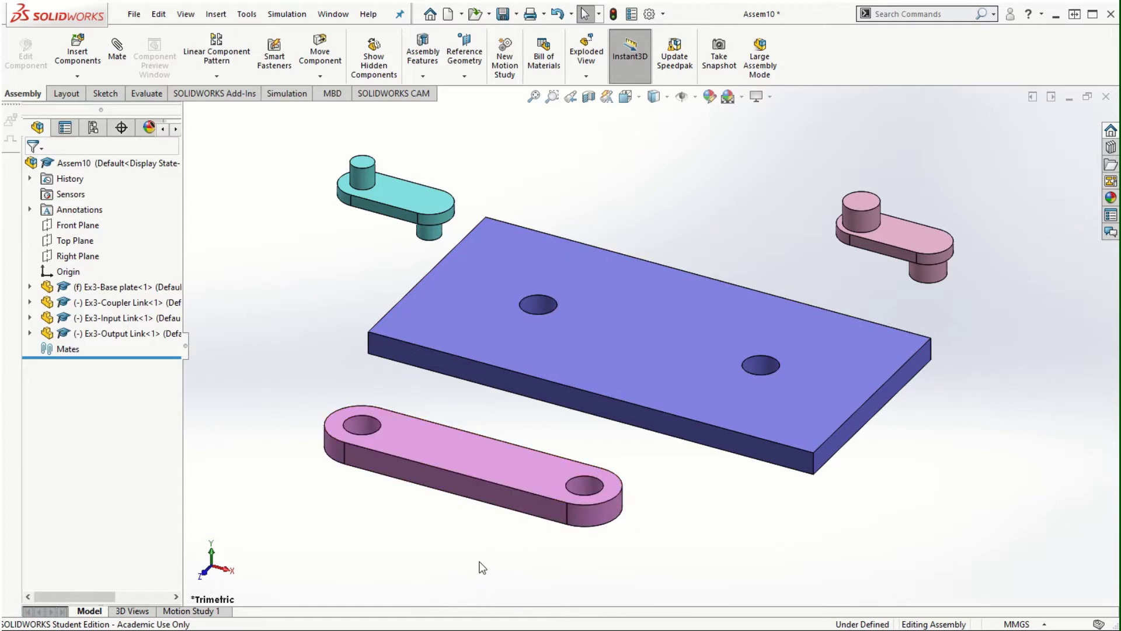
# Step: Examine the input and output links and the two base plate holes they fit into
pyautogui.keyDown('ctrl'); pyautogui.moveTo(643, 433); pyautogui.dragTo(608, 445, button='middle'); pyautogui.keyUp('ctrl')
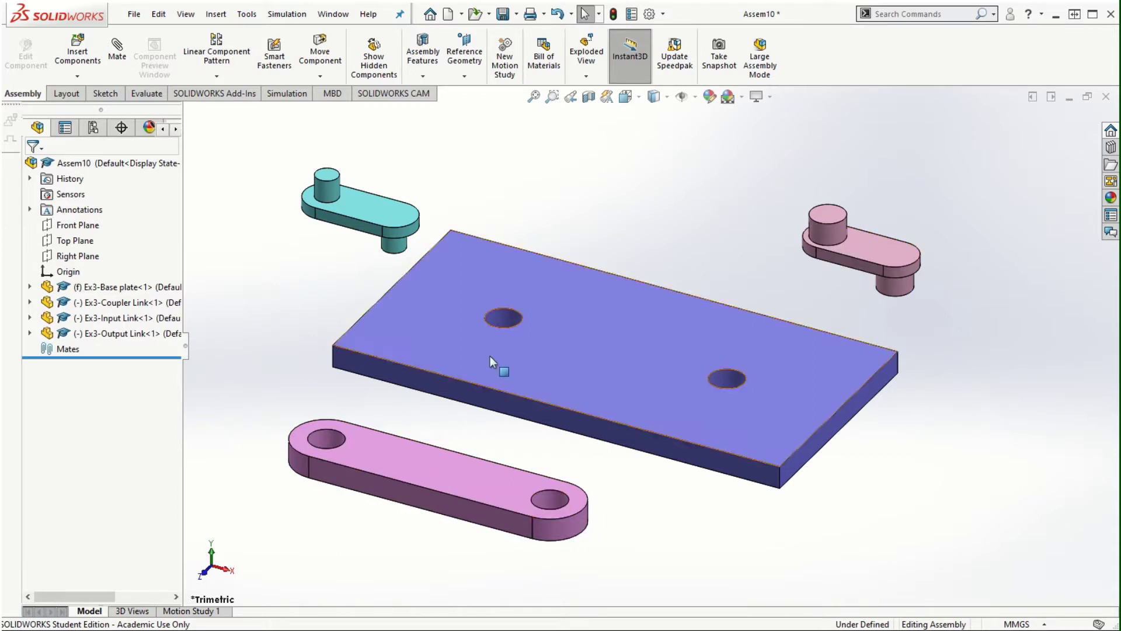
pyautogui.keyDown('ctrl'); pyautogui.moveTo(745, 367); pyautogui.dragTo(728, 374, button='middle'); pyautogui.keyUp('ctrl')
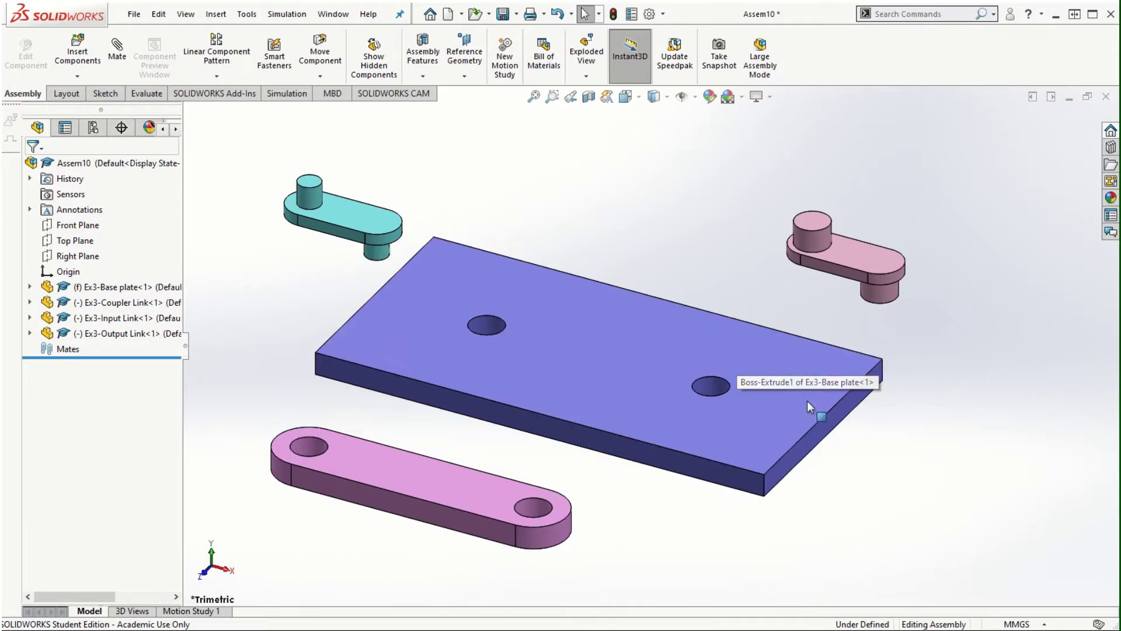
pyautogui.moveTo(817, 436); pyautogui.dragTo(433, 268, button='middle')
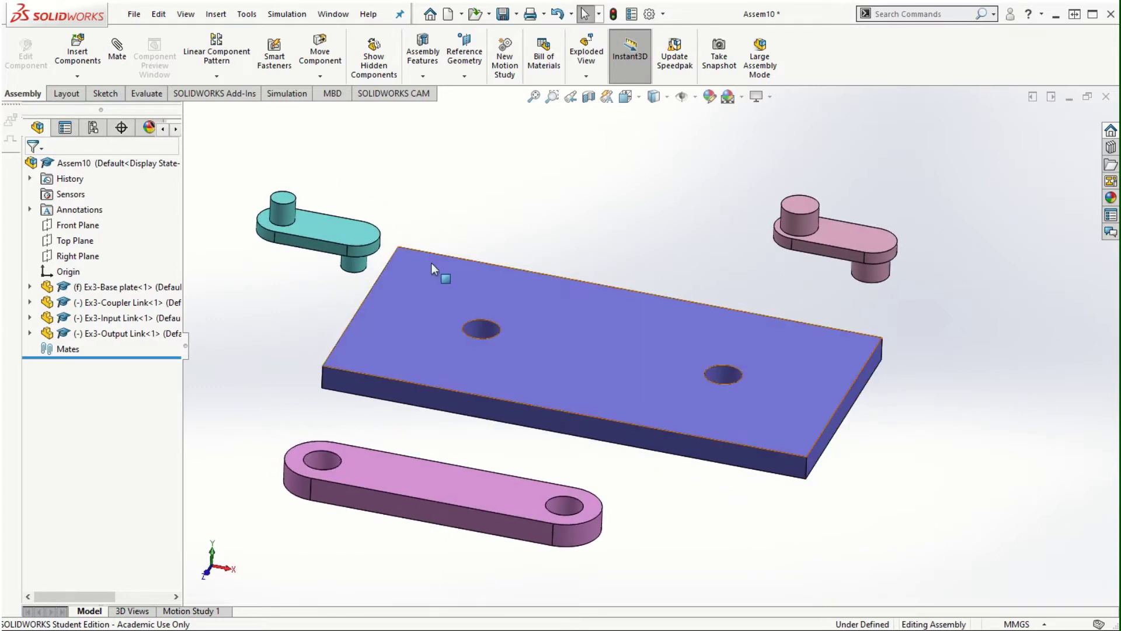
pyautogui.click(330, 233)
pyautogui.click(843, 236)
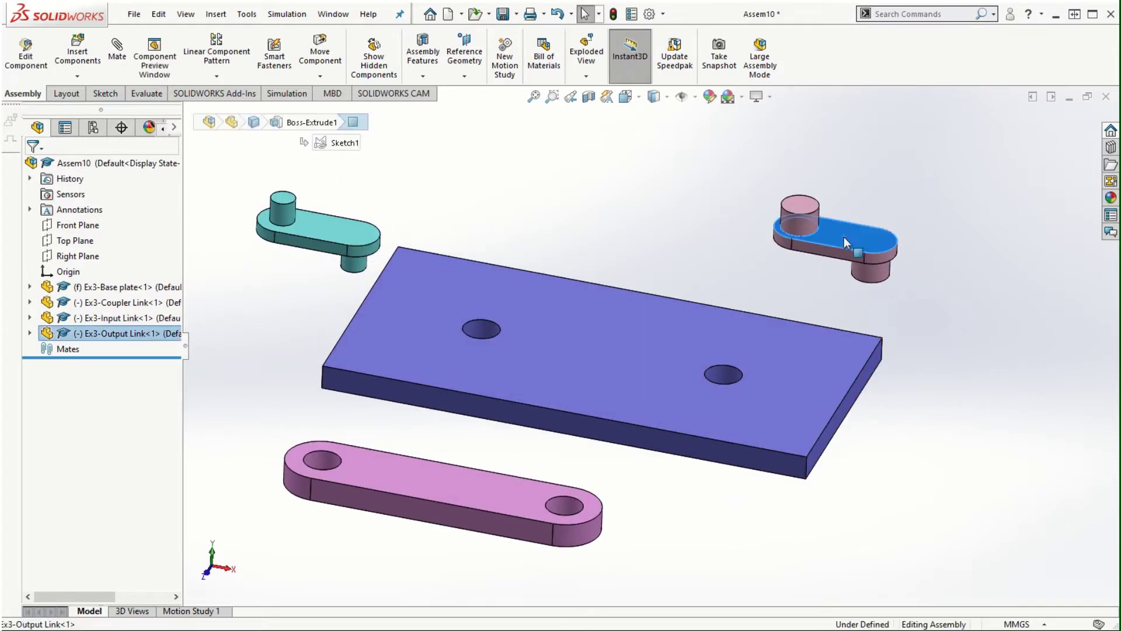
pyautogui.click(484, 327)
pyautogui.click(731, 373)
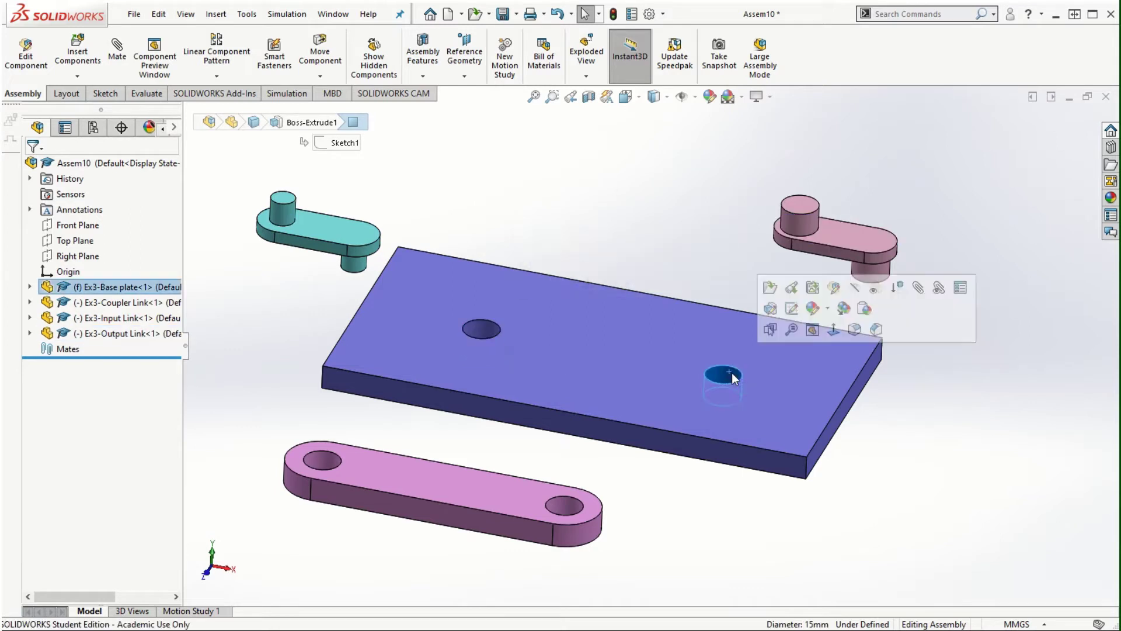
# Step: Move the coupler link from in front of the base plate to above it, between the input and output links
pyautogui.moveTo(695, 383); pyautogui.dragTo(631, 381, button='middle')
pyautogui.moveTo(534, 471); pyautogui.dragTo(588, 175)
pyautogui.press('Escape')
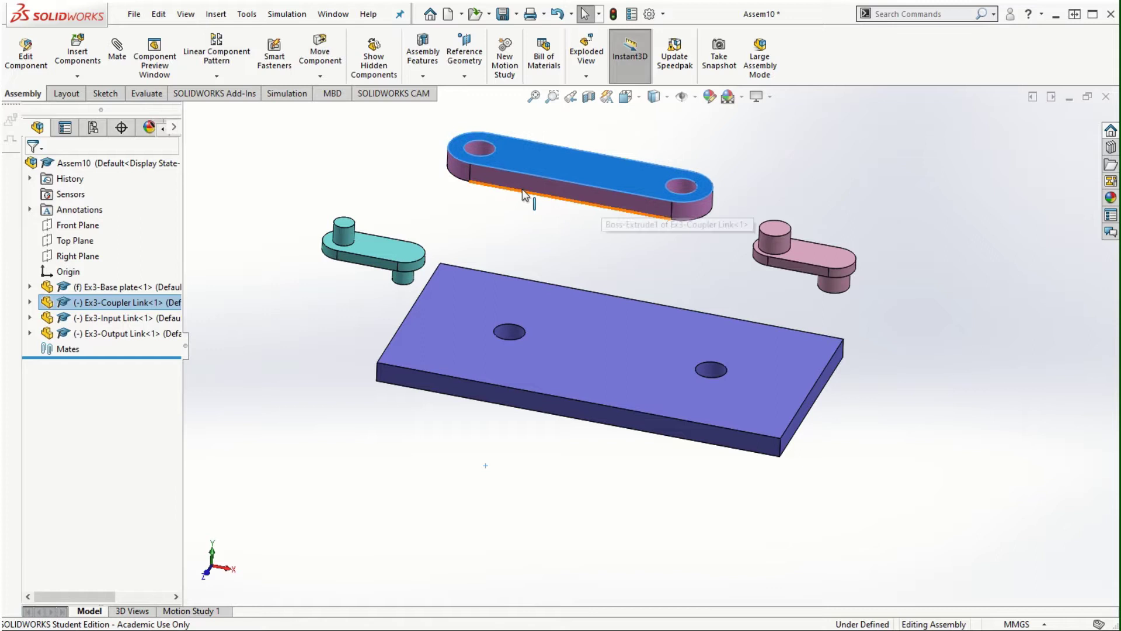
pyautogui.click(580, 239)
pyautogui.press('f')
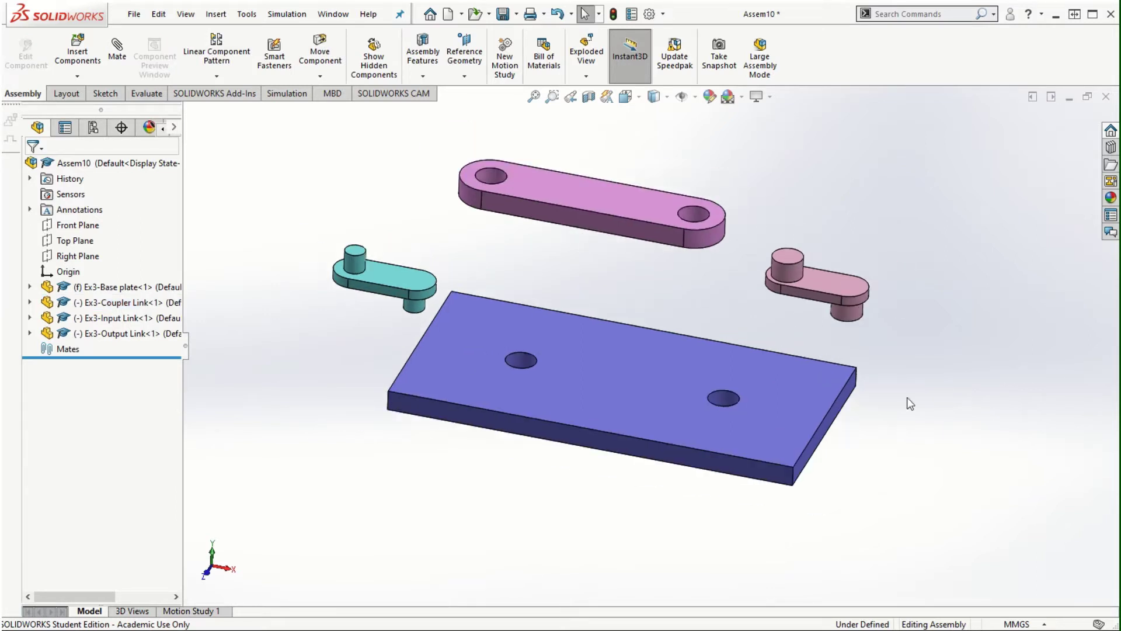
# Step: Add a concentric mate between the input link's lower pin and the base plate hole nearest to it
pyautogui.press('Right')
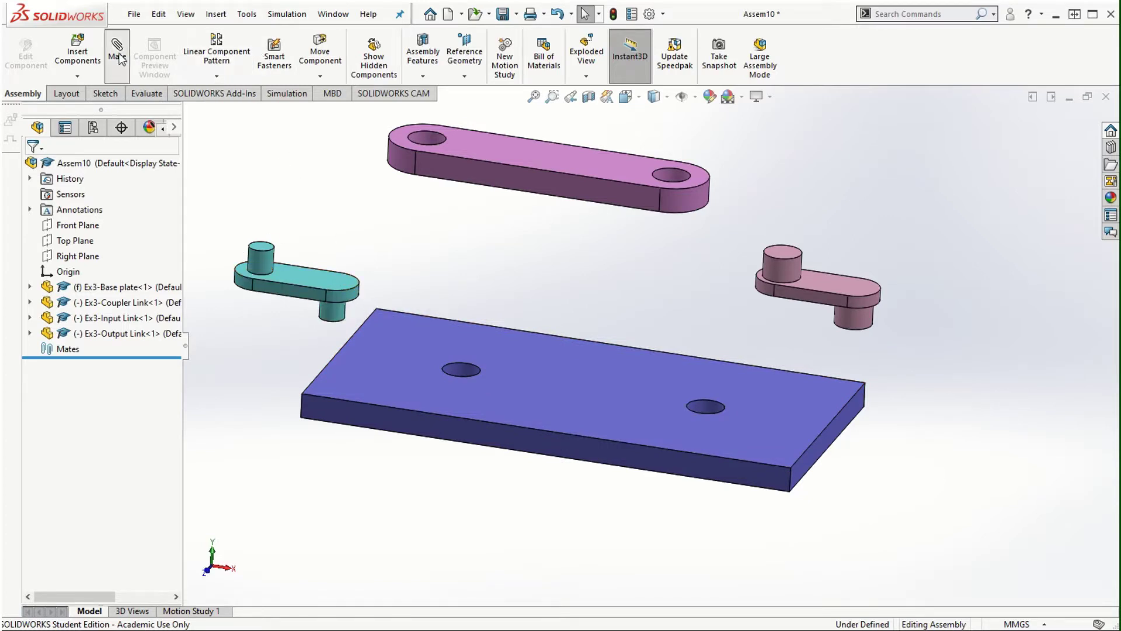
pyautogui.click(336, 316)
pyautogui.scroll(-5, 341, 308)
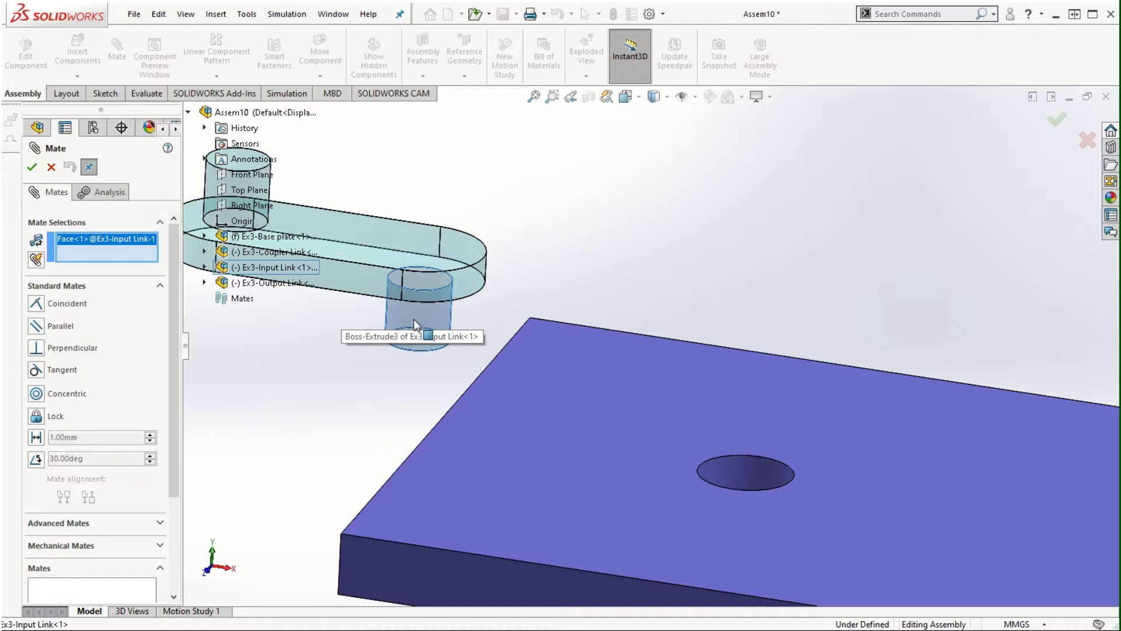
pyautogui.click(745, 473)
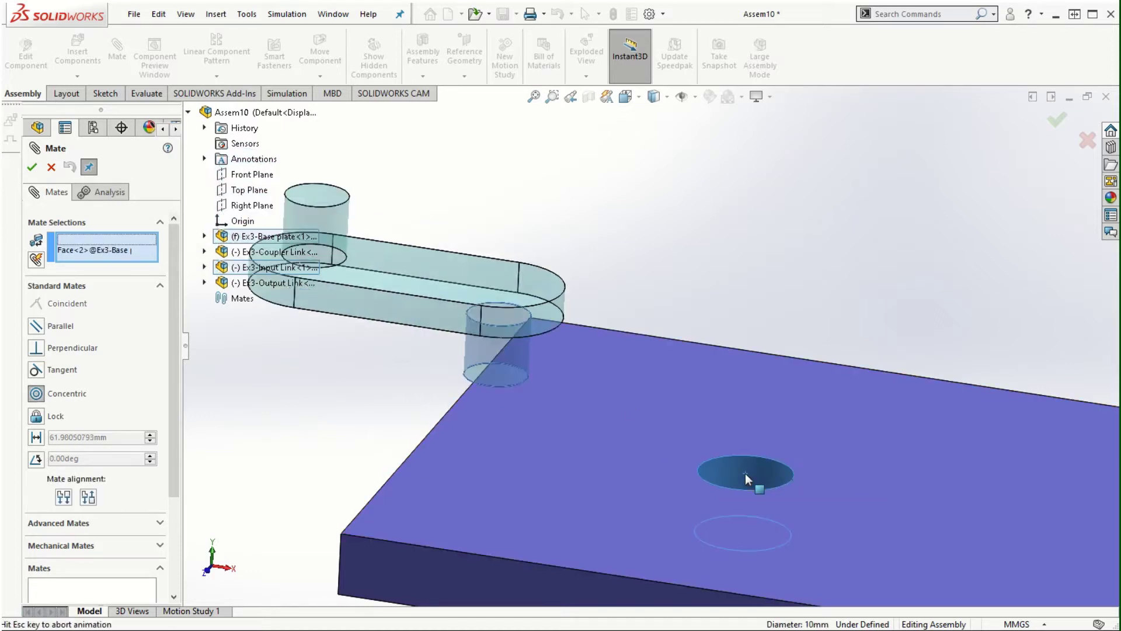
pyautogui.scroll(3, 941, 502)
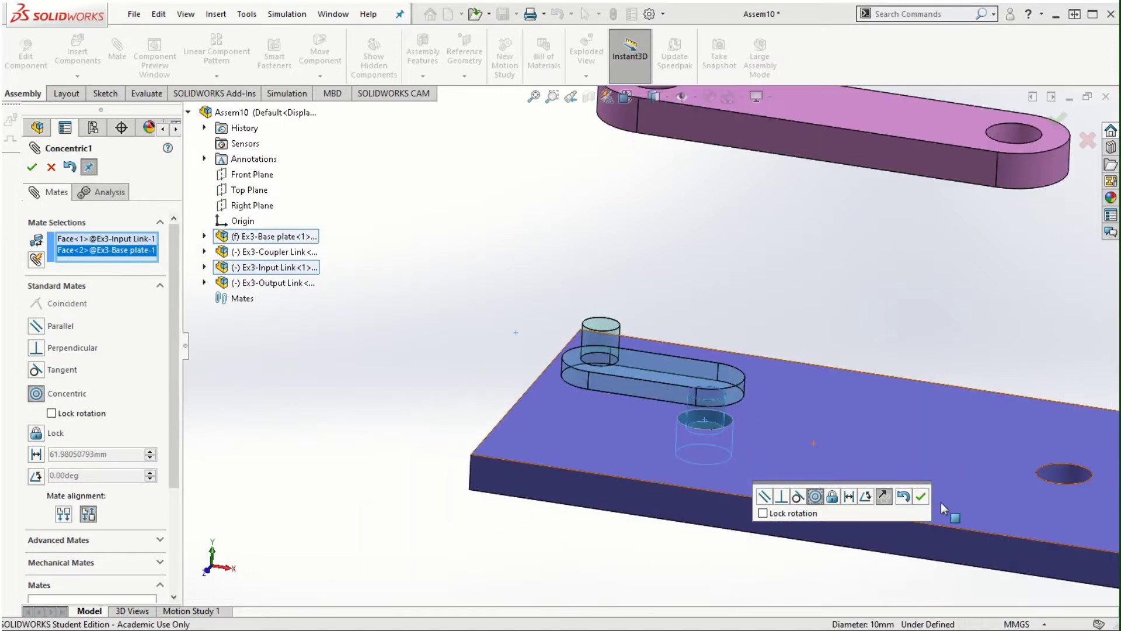
pyautogui.scroll(-2, 941, 502)
pyautogui.scroll(-2, 624, 362)
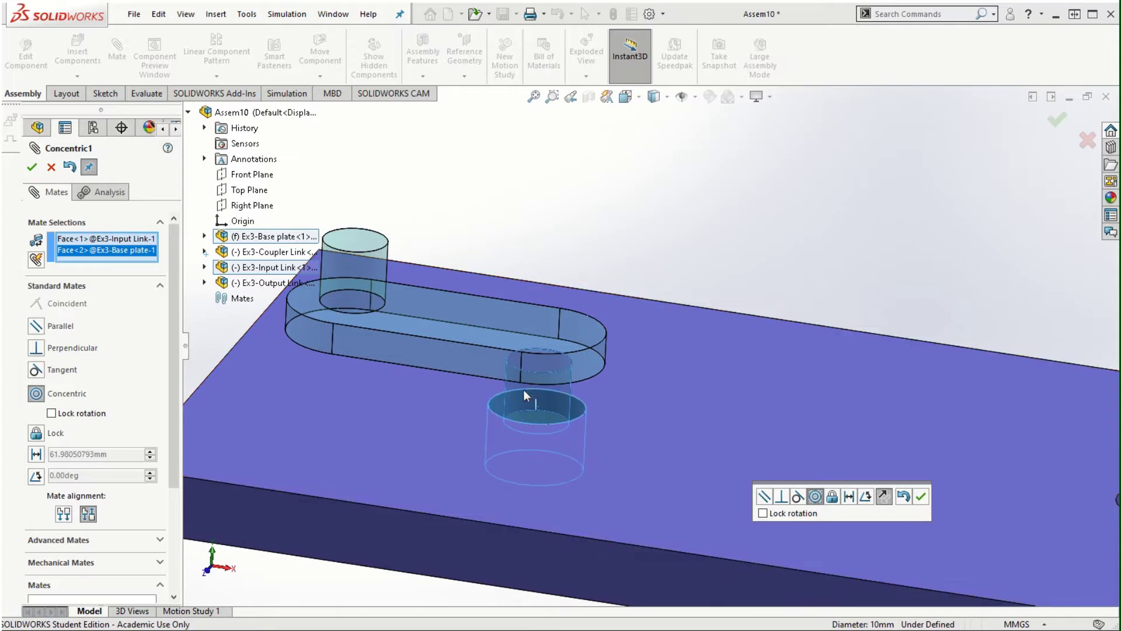
pyautogui.click(922, 498)
# Step: Inspect how the input link's lower pin sits in the base plate hole
pyautogui.scroll(2, 561, 476)
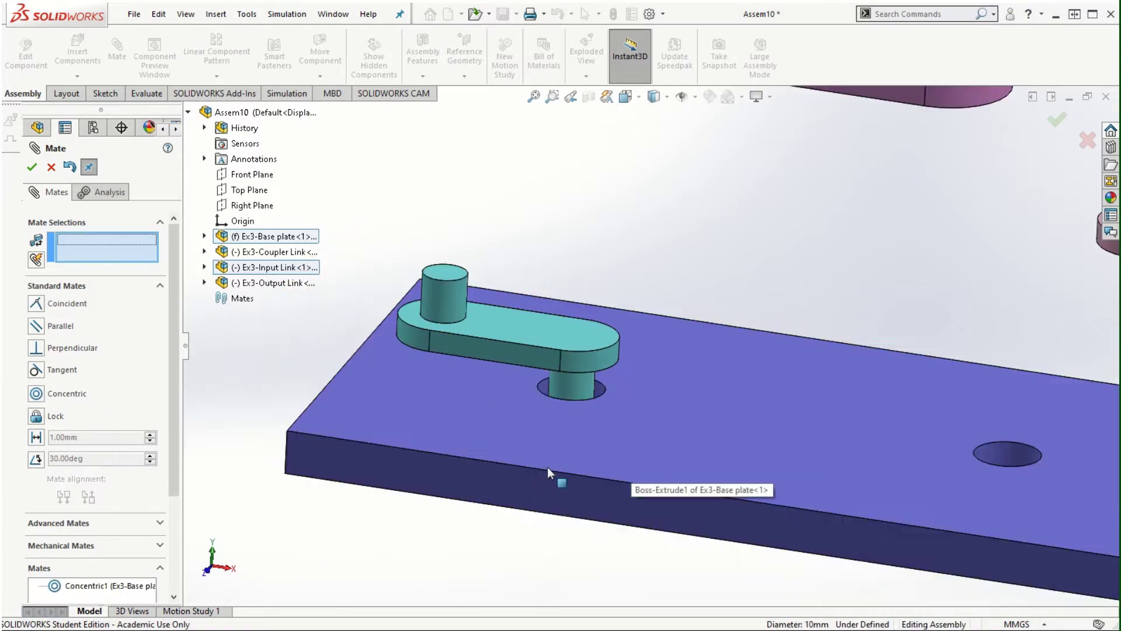
pyautogui.scroll(1, 636, 414)
pyautogui.scroll(-5, 570, 388)
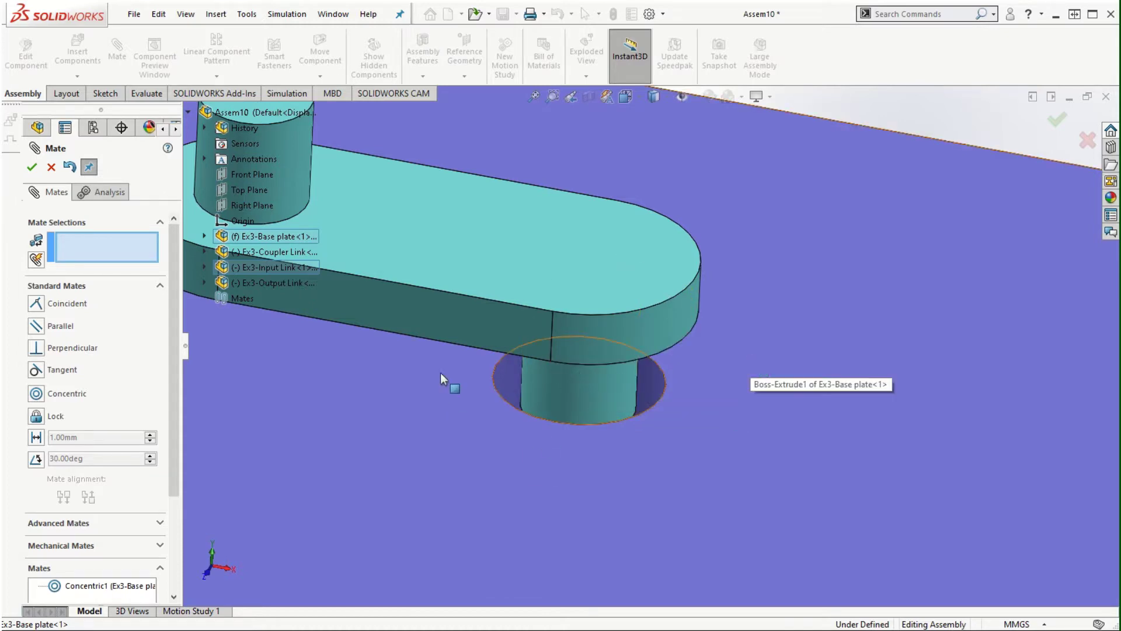
pyautogui.scroll(4, 798, 382)
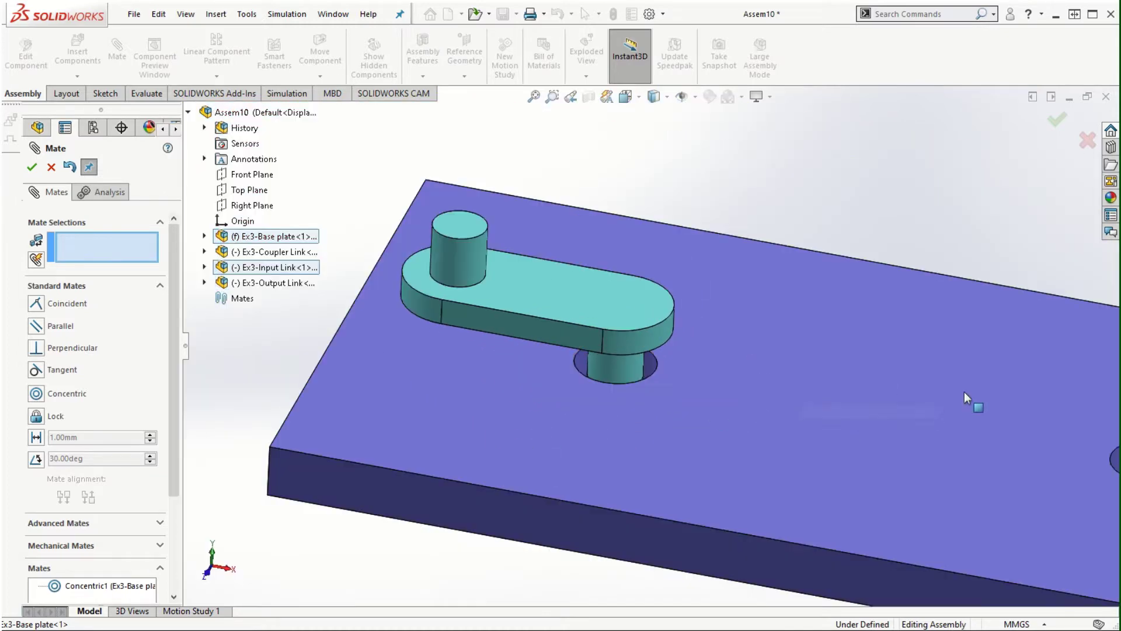
pyautogui.scroll(1, 876, 391)
pyautogui.scroll(2, 911, 374)
pyautogui.scroll(-1, 759, 338)
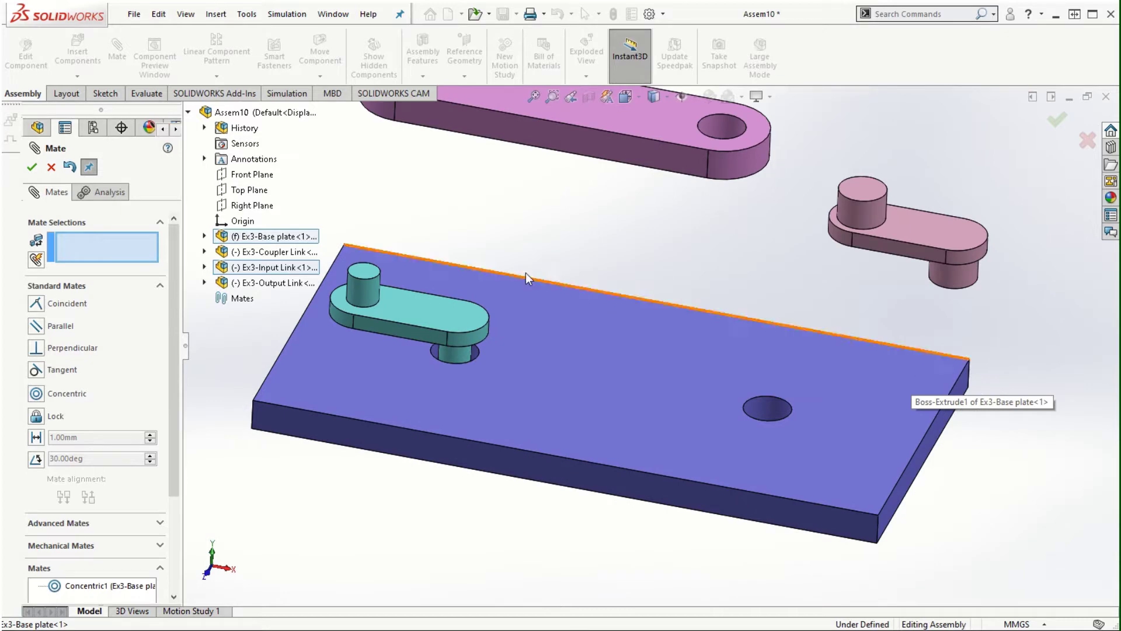
pyautogui.scroll(-1, 522, 279)
pyautogui.scroll(2, 472, 323)
pyautogui.scroll(-3, 549, 313)
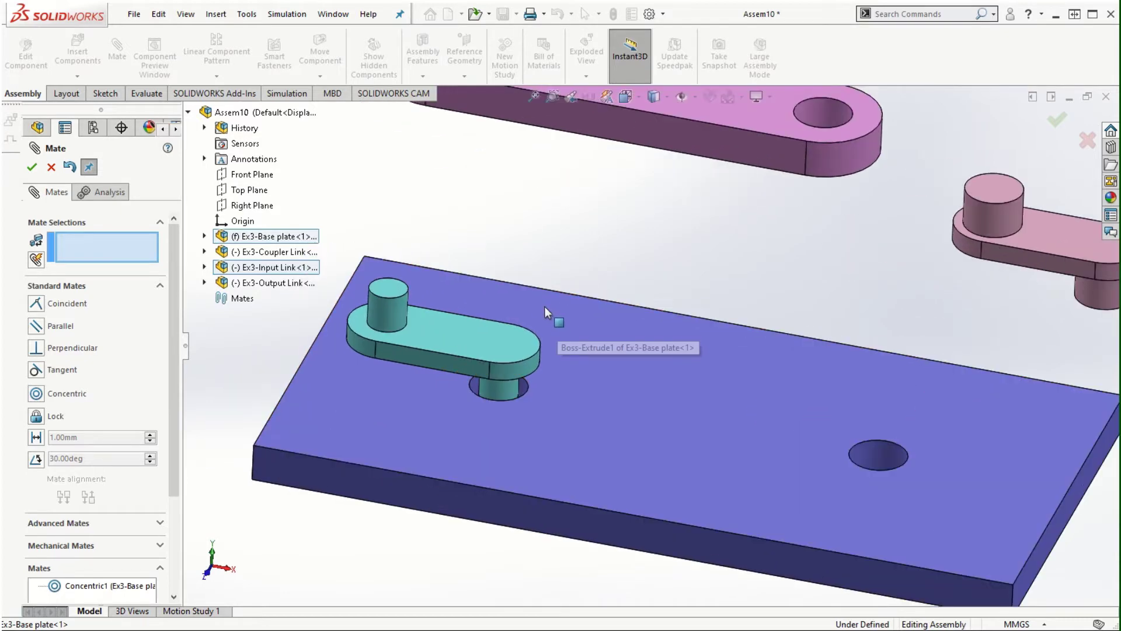
# Step: Examine the gap between the input link's underside and the base plate's top face around the pin hole
pyautogui.scroll(2, 639, 342)
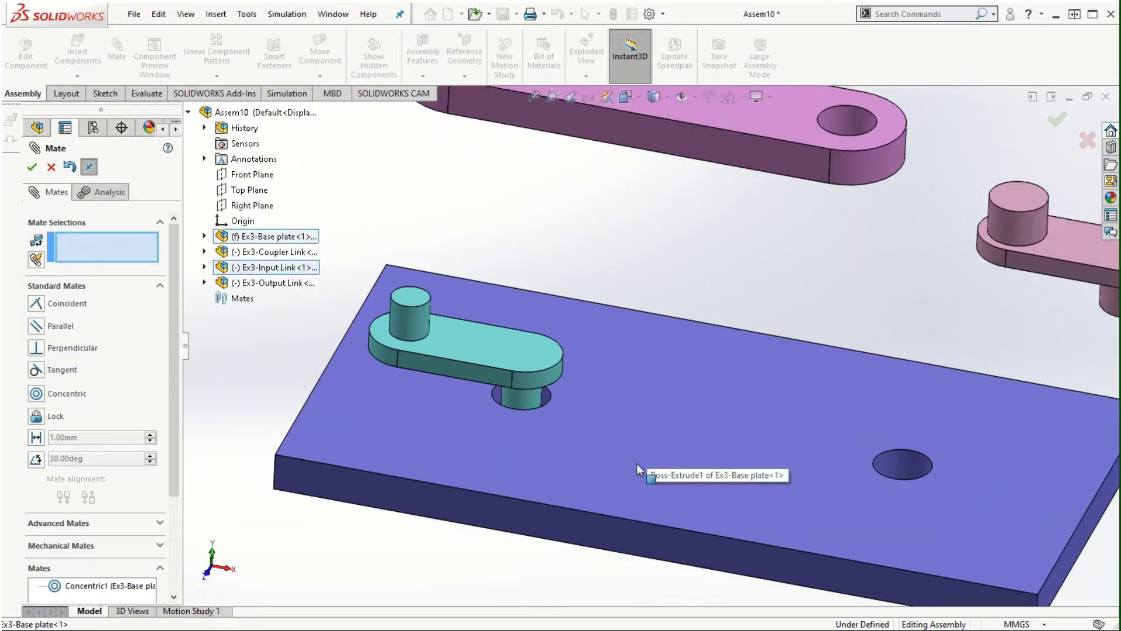
pyautogui.scroll(-1, 733, 502)
pyautogui.moveTo(733, 502); pyautogui.dragTo(650, 450, button='middle')
pyautogui.scroll(-3, 631, 489)
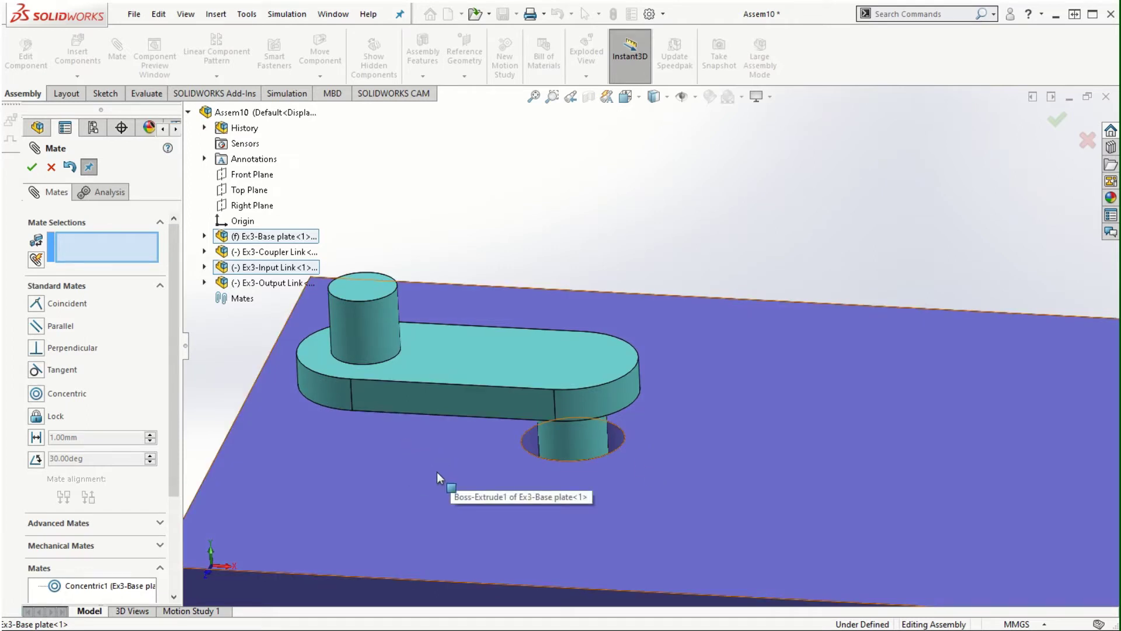
pyautogui.moveTo(410, 470); pyautogui.dragTo(443, 426, button='middle')
pyautogui.moveTo(718, 321); pyautogui.dragTo(605, 474, button='middle')
pyautogui.scroll(3, 696, 419)
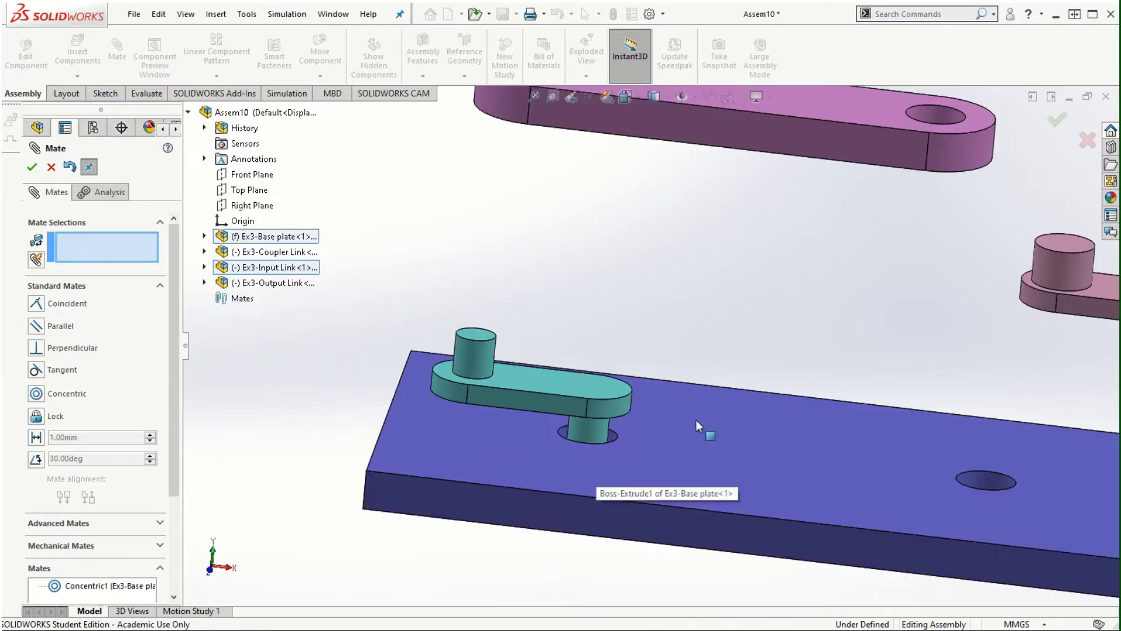
pyautogui.scroll(-2, 653, 442)
# Step: Add a 3 mm distance mate between the base plate's top face and the input link's underside
pyautogui.click(459, 441)
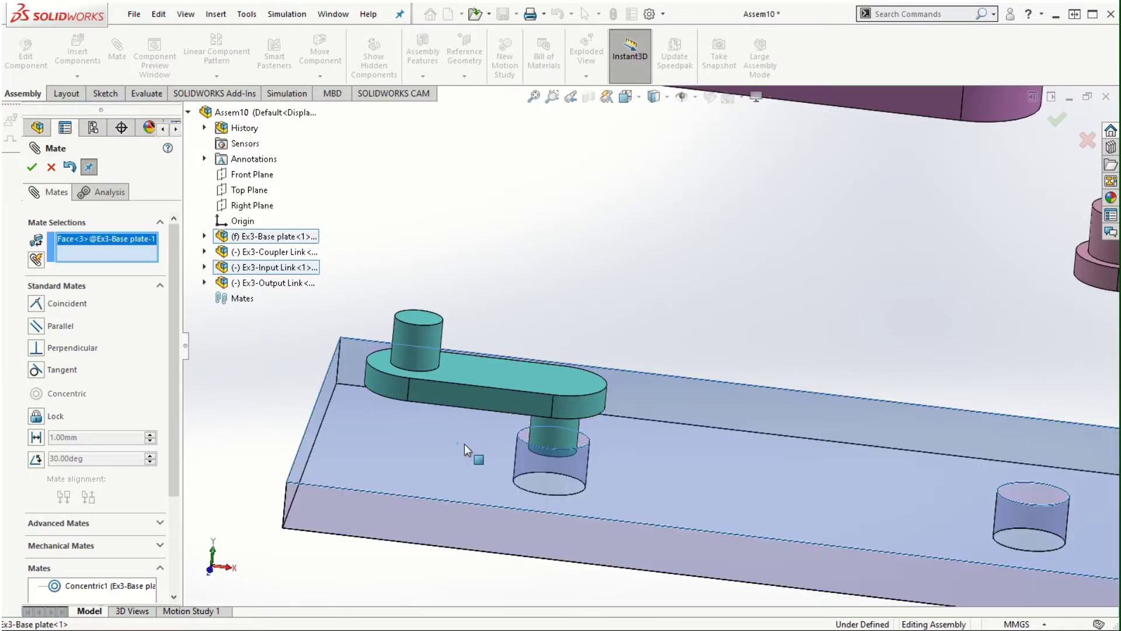
pyautogui.moveTo(502, 436); pyautogui.dragTo(647, 346, button='middle')
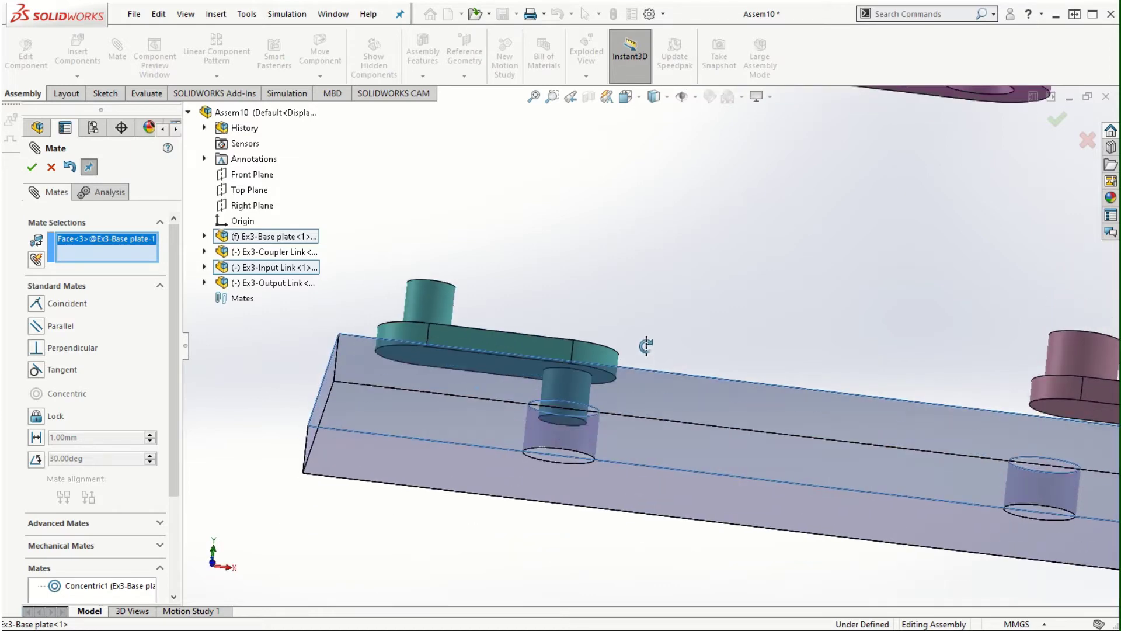
pyautogui.rightClick(586, 358)
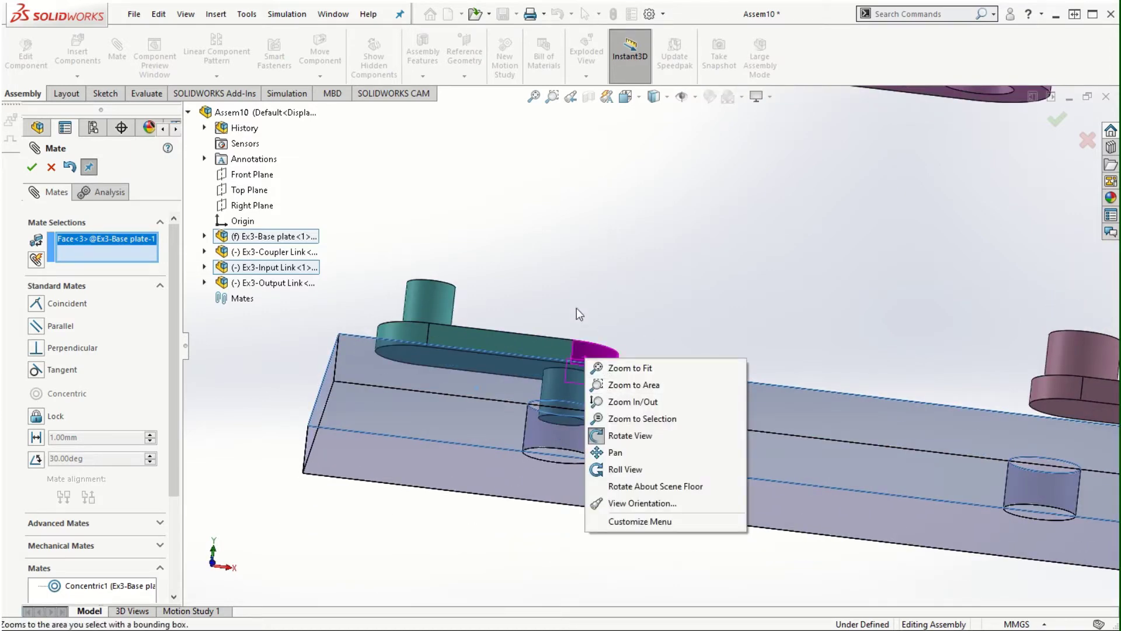
pyautogui.moveTo(521, 326); pyautogui.dragTo(508, 365, button='middle')
pyautogui.scroll(3, 503, 366)
pyautogui.scroll(3, 504, 367)
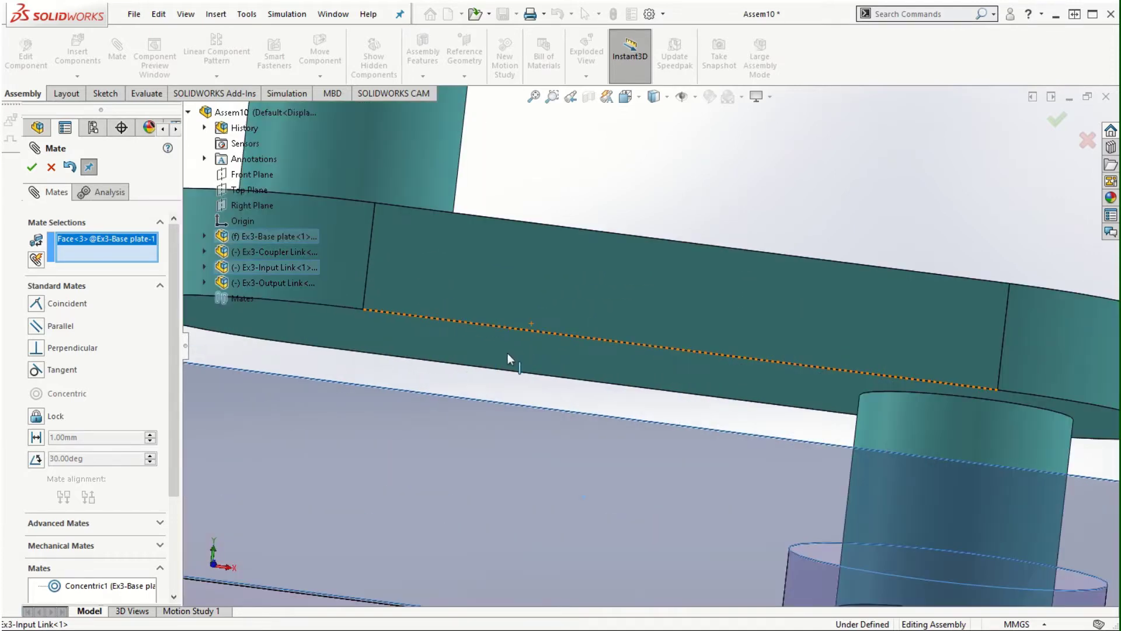
pyautogui.click(508, 359)
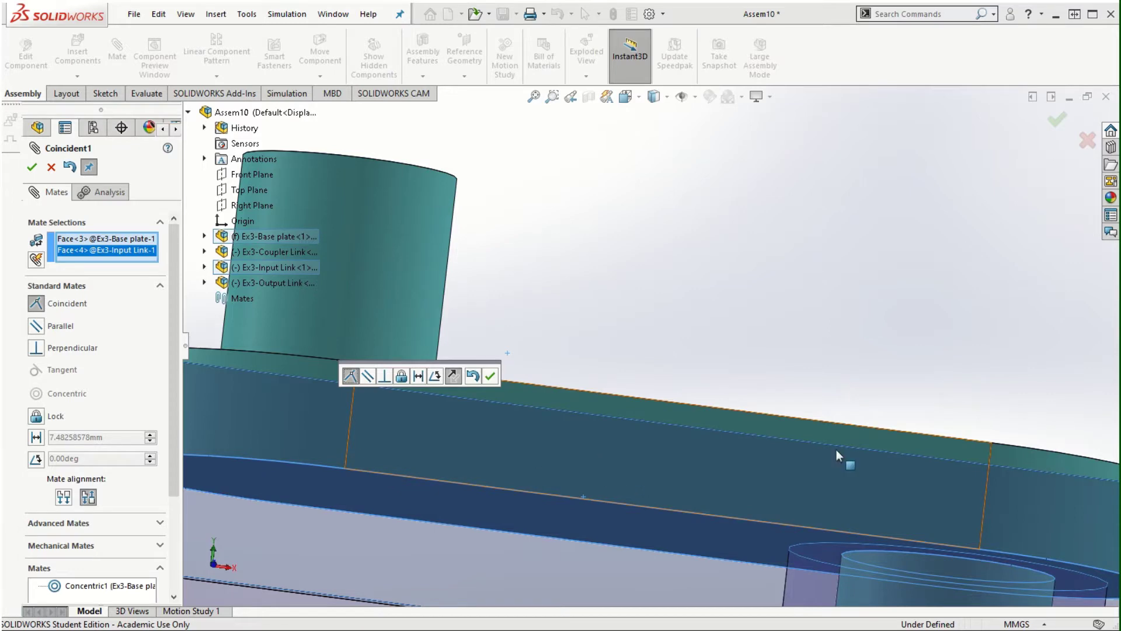
pyautogui.scroll(-3, 836, 452)
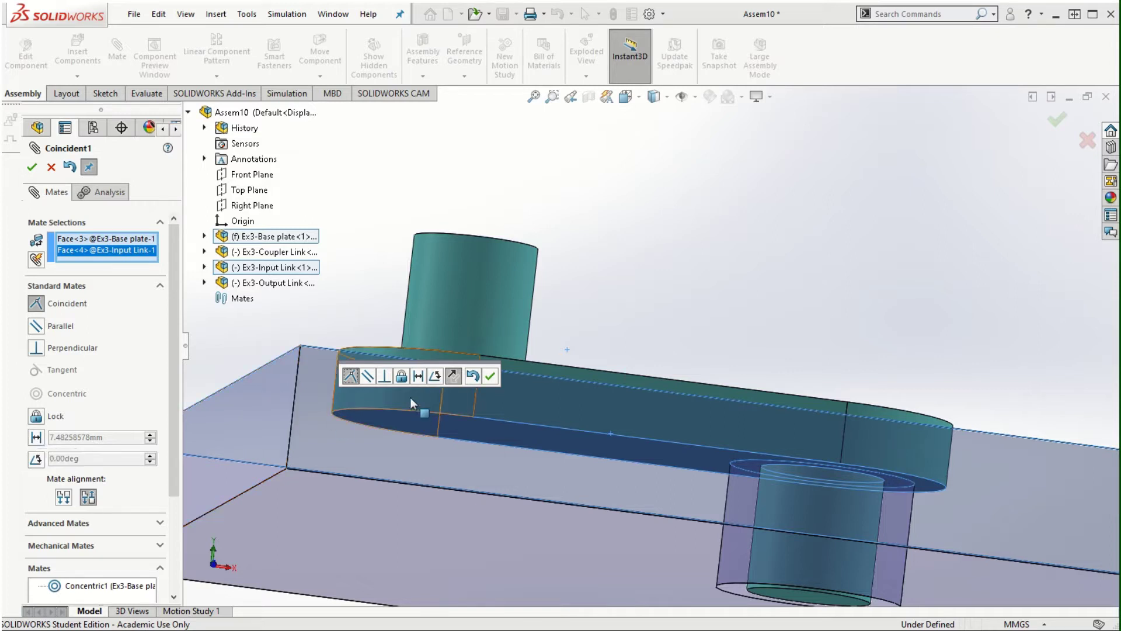
pyautogui.click(420, 376)
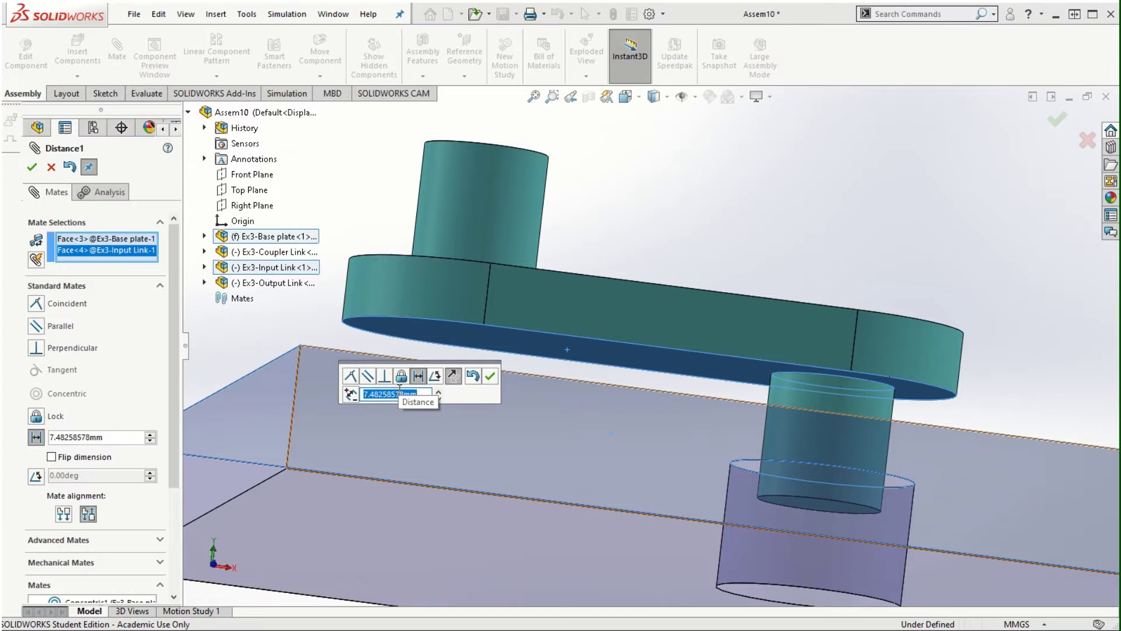
pyautogui.write('3')
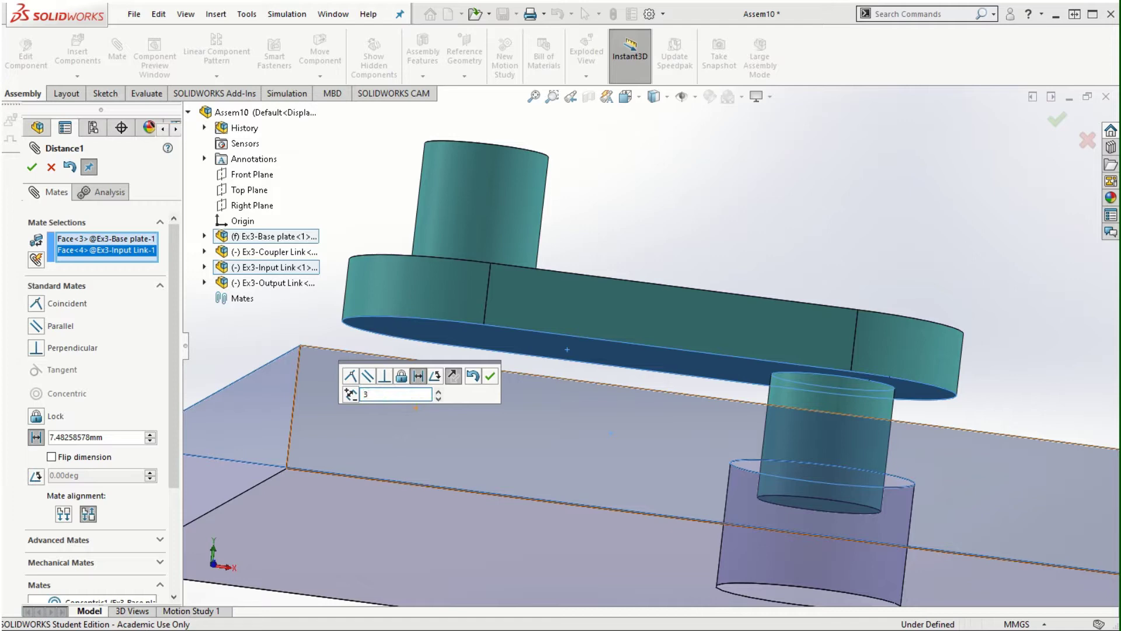
pyautogui.click(490, 379)
# Step: Add a concentric mate between the output link's lower pin and the free hole in the base plate
pyautogui.moveTo(876, 273); pyautogui.dragTo(861, 283, button='middle')
pyautogui.scroll(-4, 581, 435)
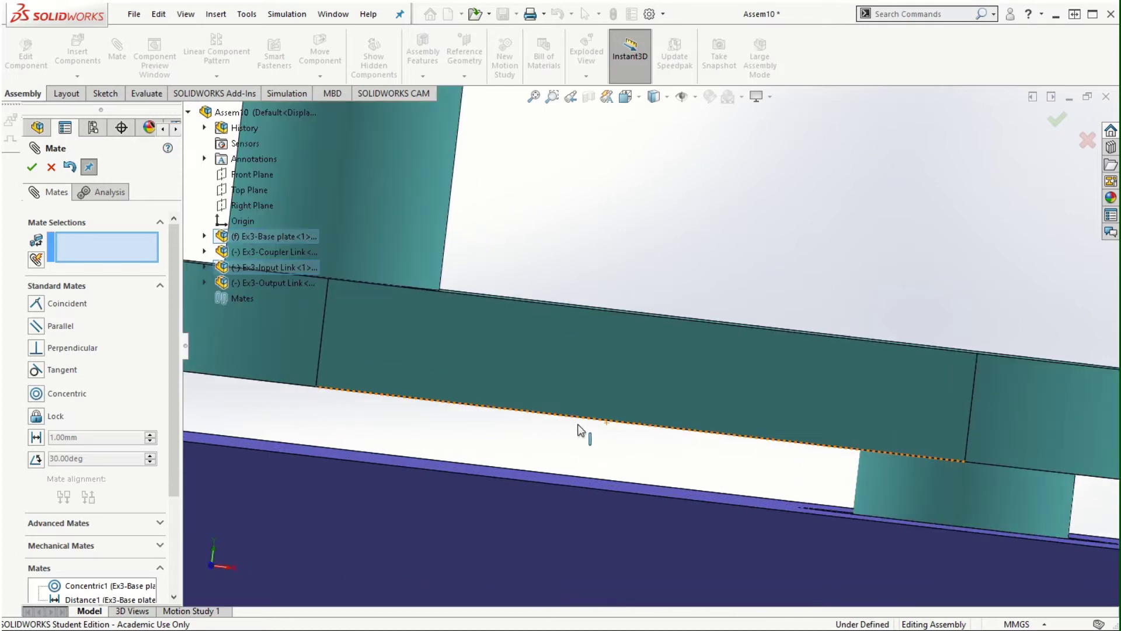
pyautogui.scroll(-3, 579, 426)
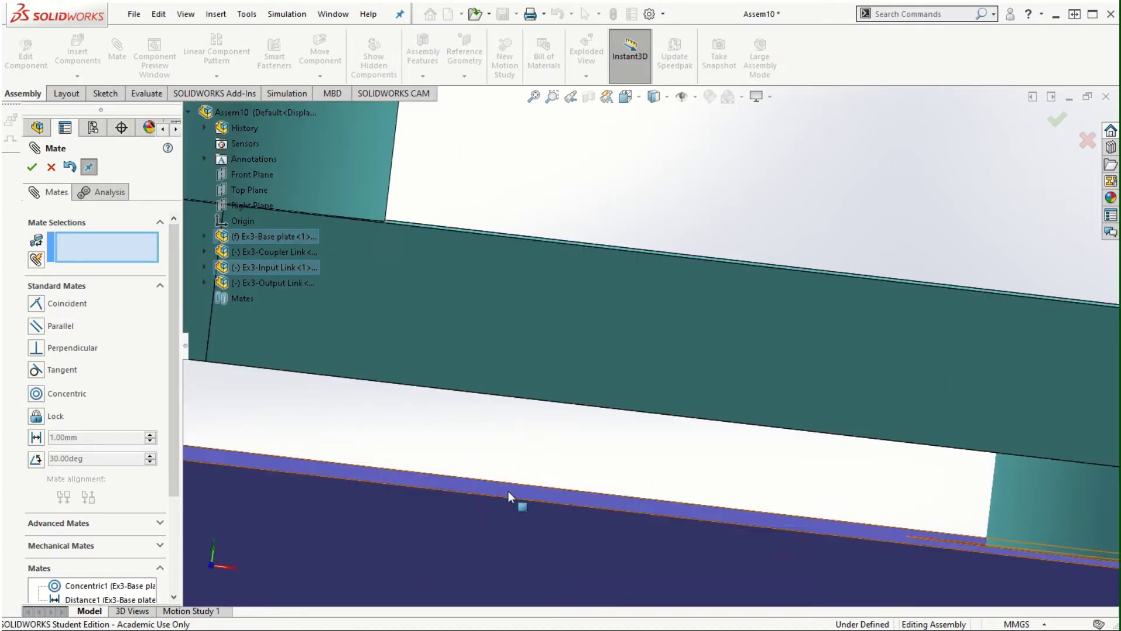
pyautogui.scroll(5, 887, 418)
pyautogui.scroll(6, 913, 299)
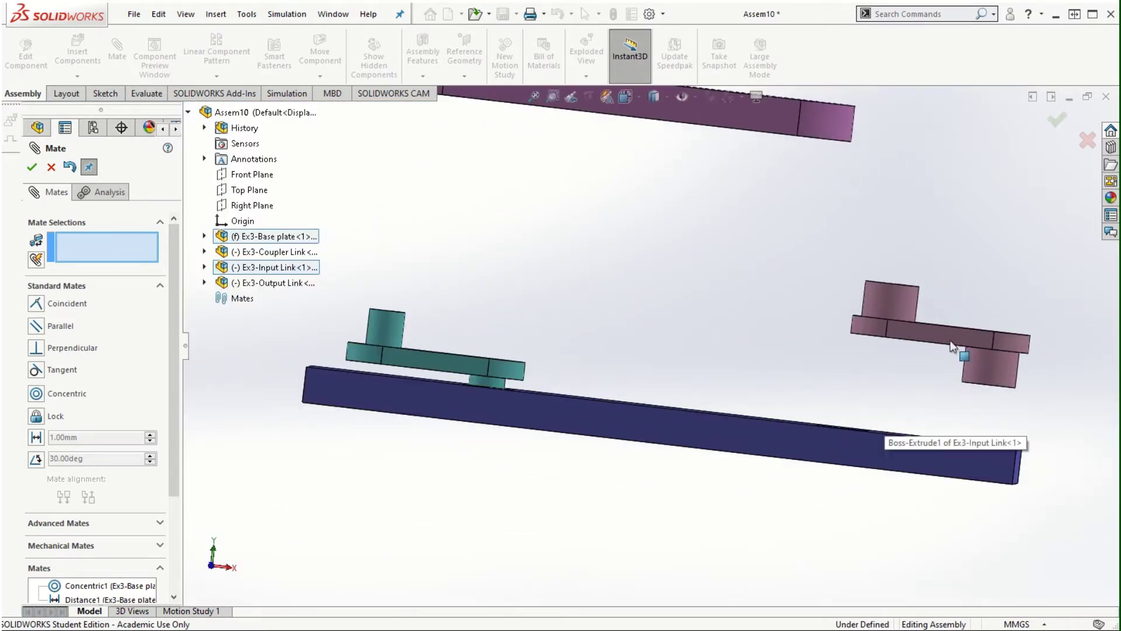
pyautogui.hotkey('ctrl', '7')
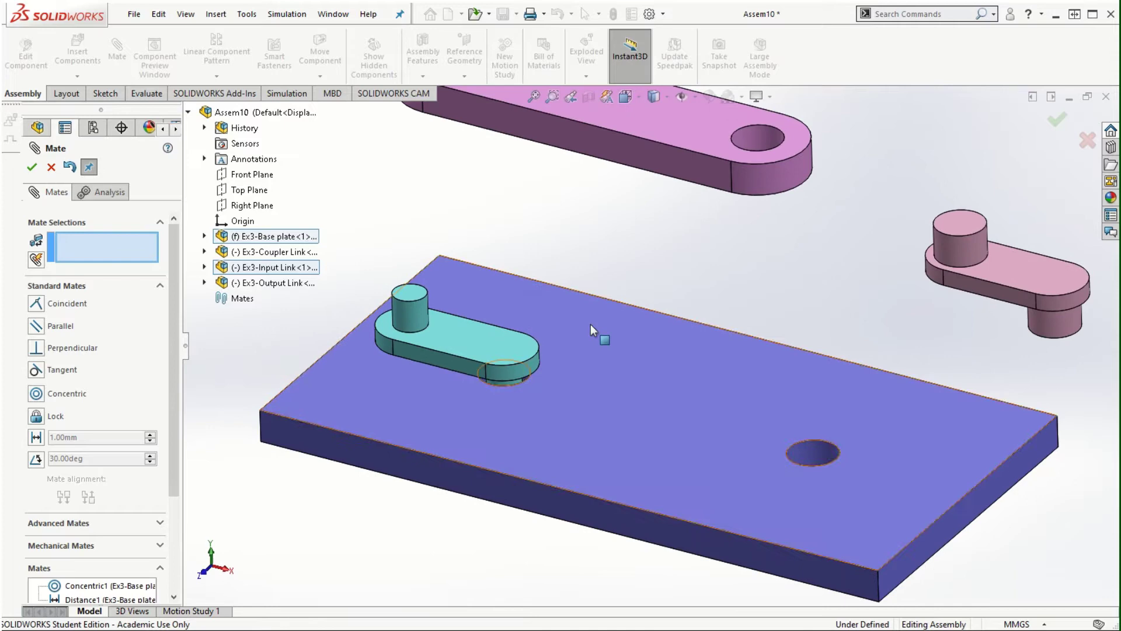
pyautogui.click(1057, 329)
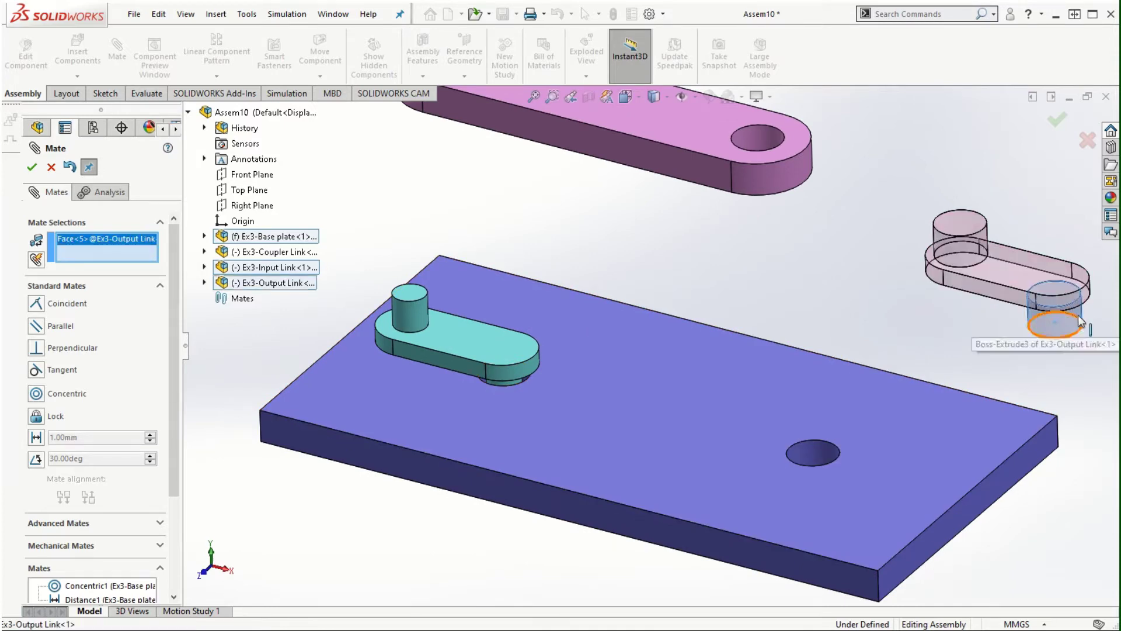
pyautogui.click(815, 454)
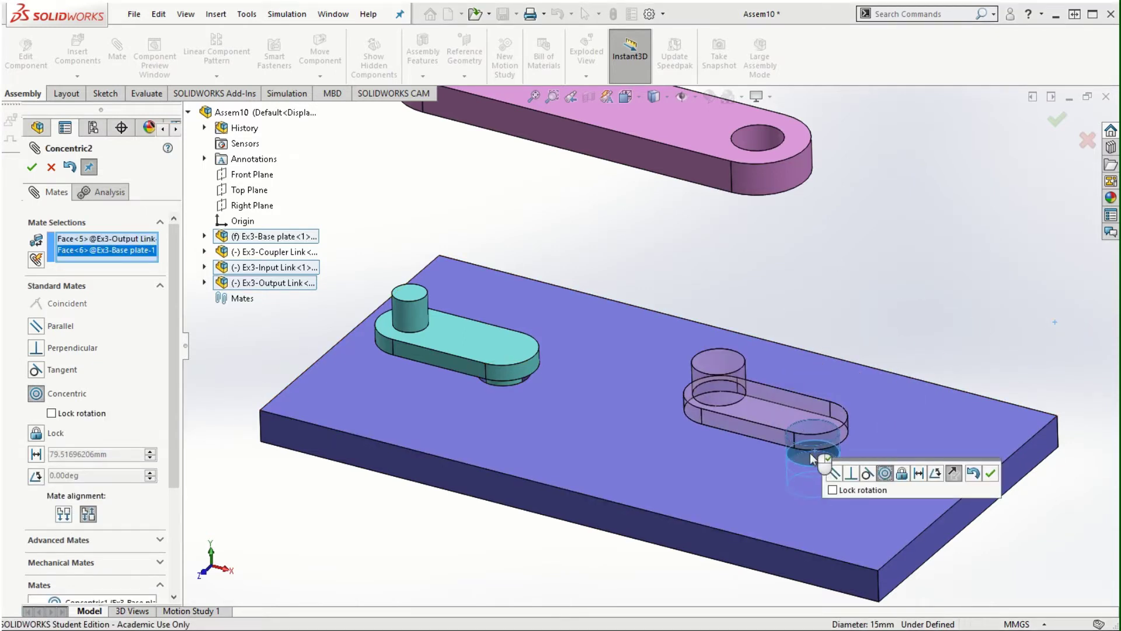
pyautogui.click(990, 473)
# Step: Add a 3 mm distance mate between the base plate's top face and the output link's underside
pyautogui.scroll(-2, 828, 474)
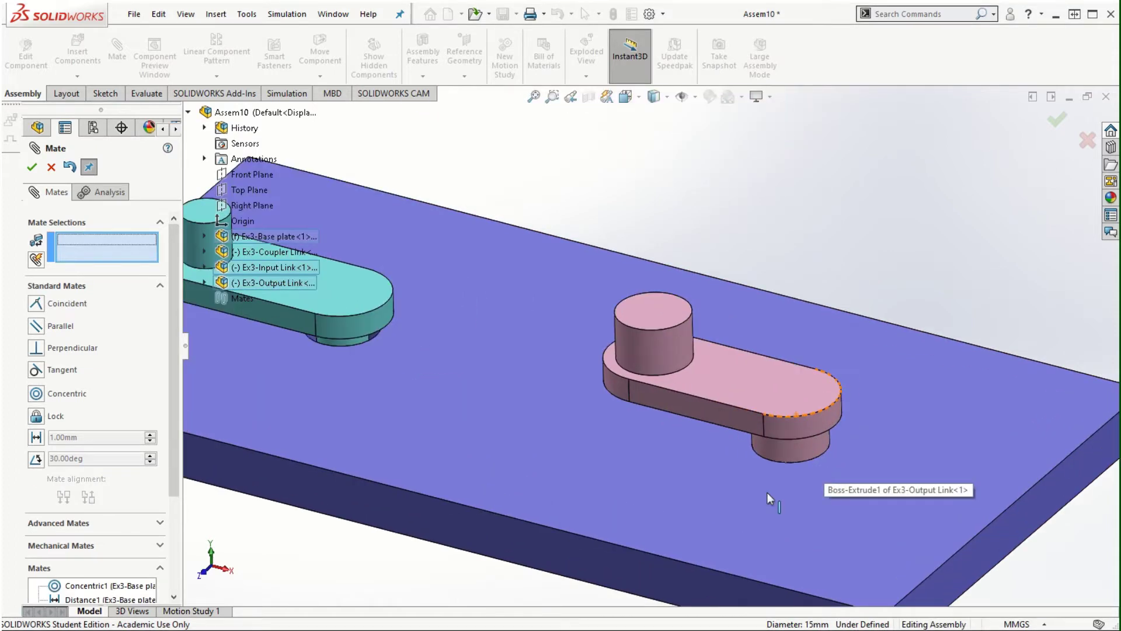
pyautogui.moveTo(746, 515); pyautogui.dragTo(751, 491, button='middle')
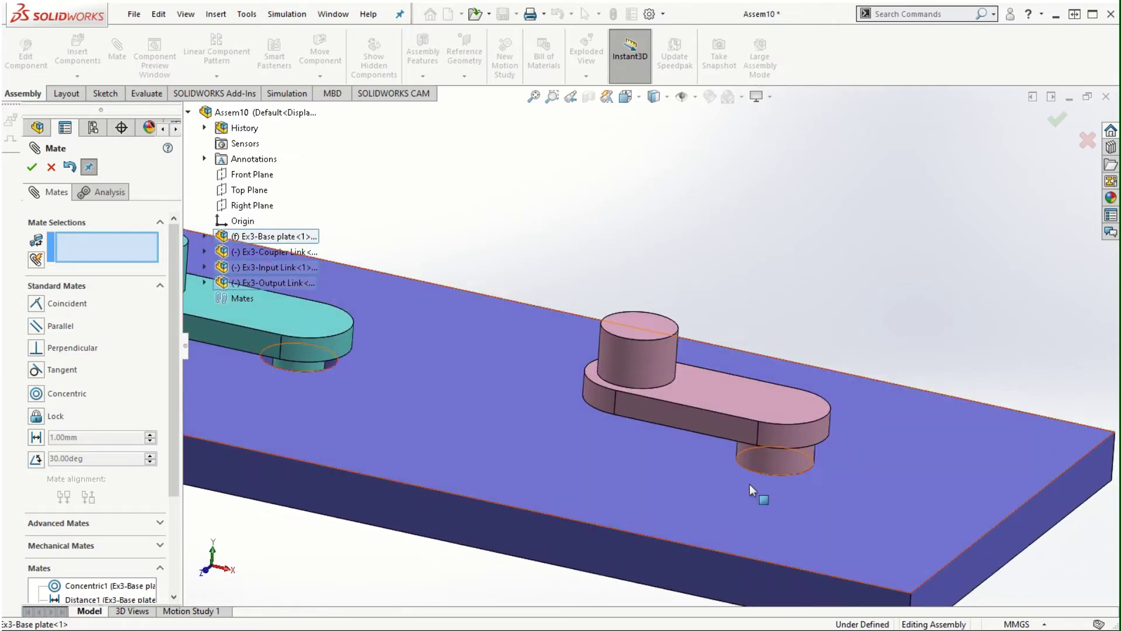
pyautogui.click(658, 478)
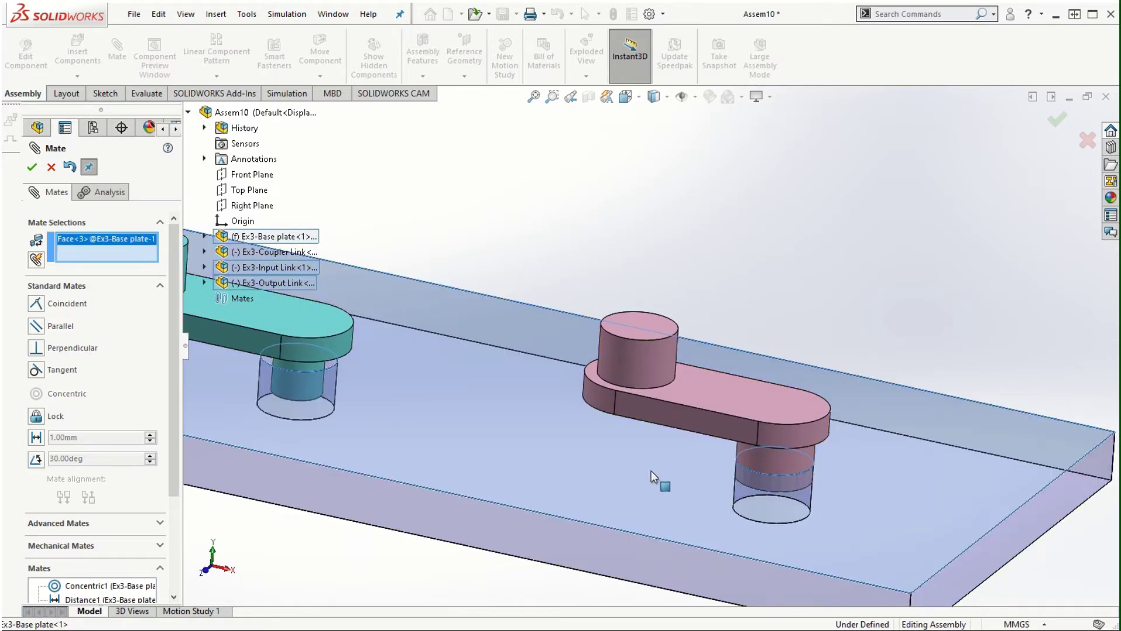
pyautogui.moveTo(625, 524); pyautogui.dragTo(656, 453, button='middle')
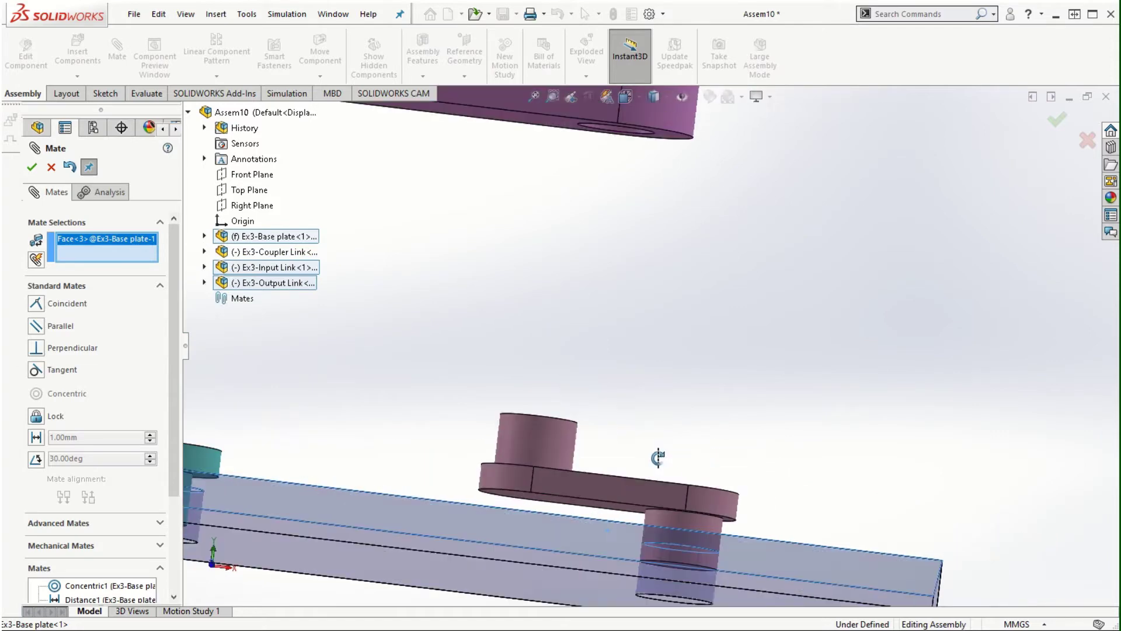
pyautogui.scroll(-5, 606, 499)
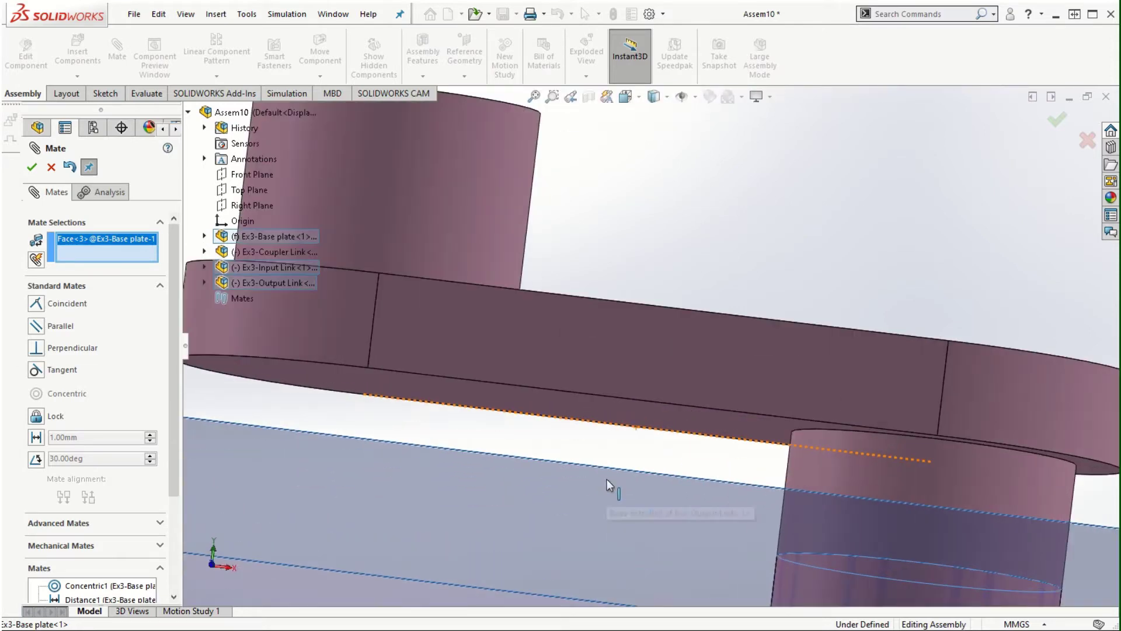
pyautogui.click(592, 409)
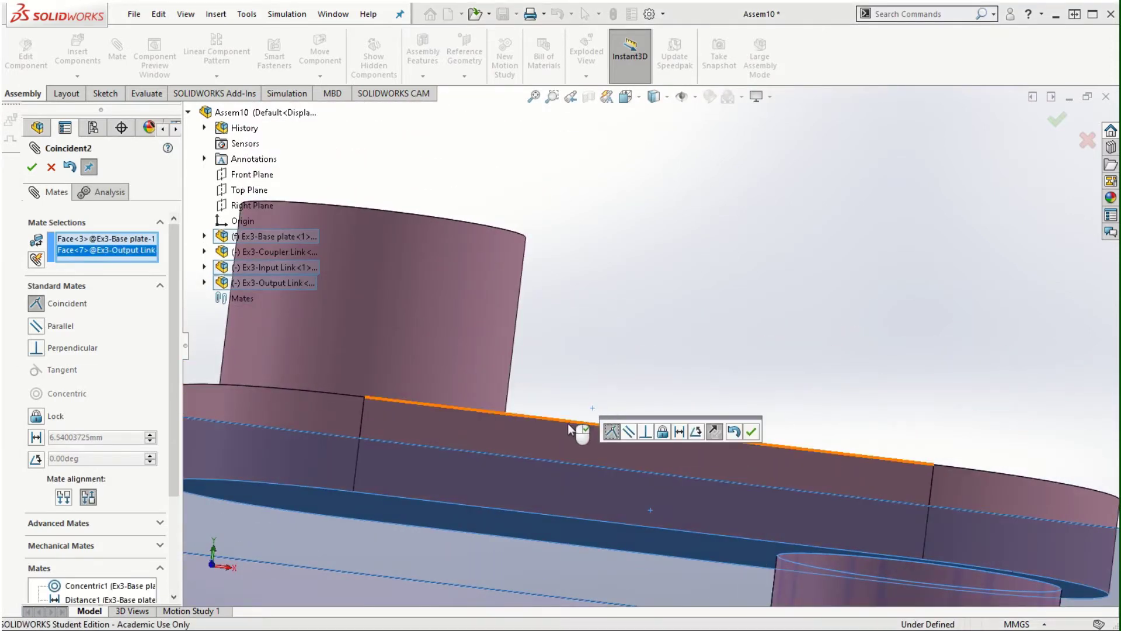
pyautogui.click(679, 432)
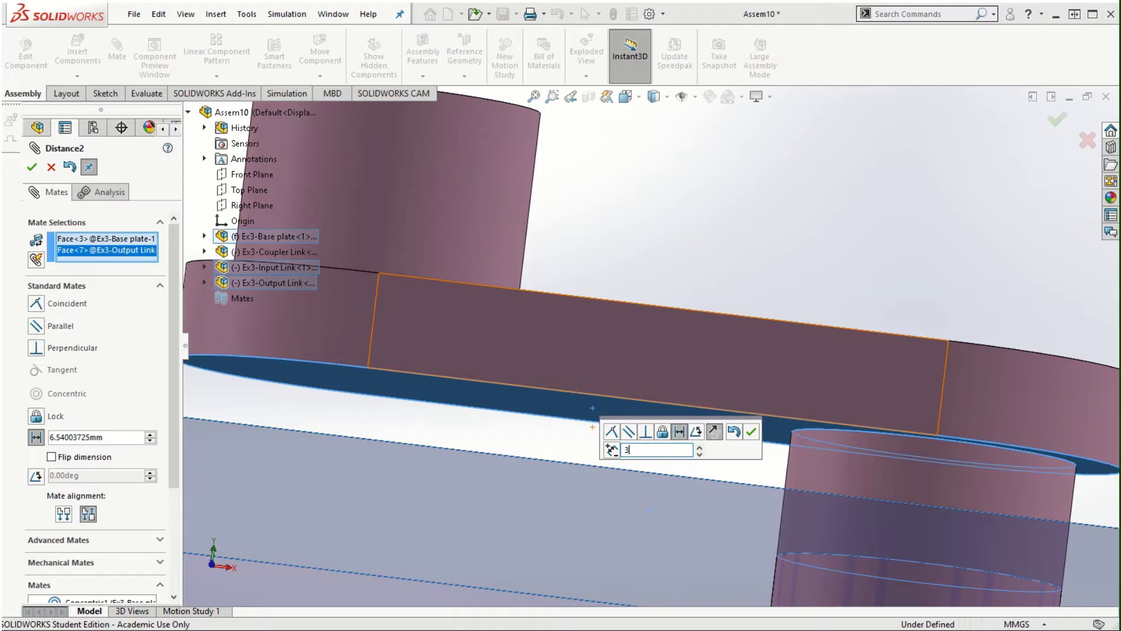
pyautogui.press('Return')
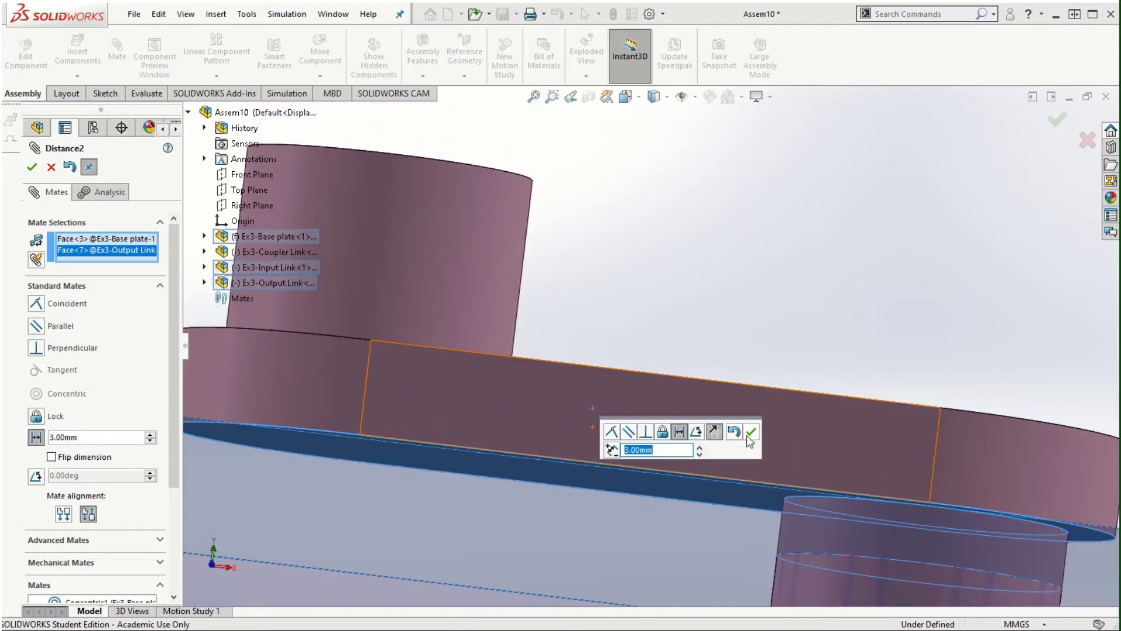
pyautogui.click(750, 433)
# Step: Examine the clearance of the input and output links above the base plate and leave the Mate command
pyautogui.scroll(3, 818, 464)
pyautogui.moveTo(806, 456)
pyautogui.mouseDown(button='middle')
pyautogui.moveTo(804, 481)
pyautogui.moveTo(799, 459)
pyautogui.mouseUp(button='middle')
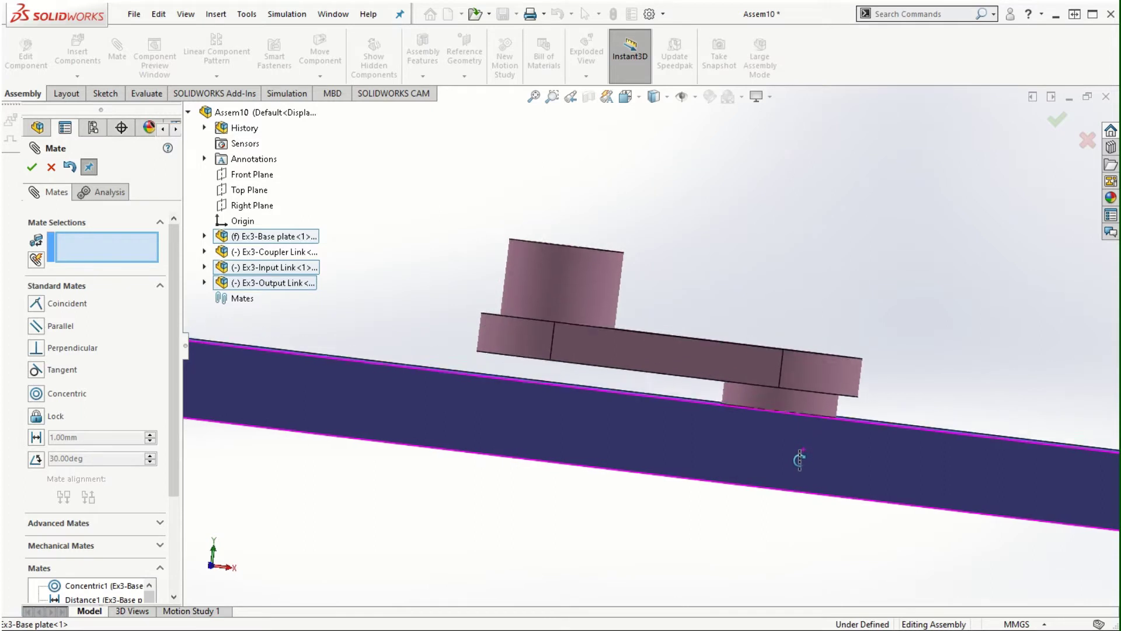
pyautogui.scroll(-4, 671, 390)
pyautogui.scroll(5, 827, 459)
pyautogui.moveTo(818, 453); pyautogui.dragTo(531, 292, button='middle')
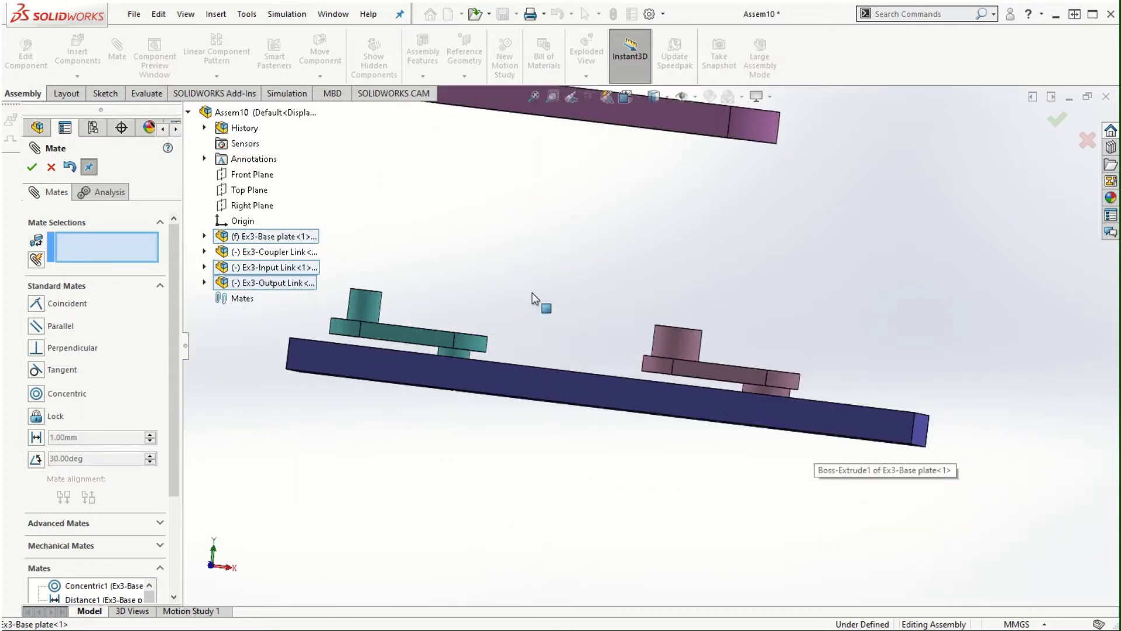
pyautogui.moveTo(643, 462); pyautogui.dragTo(626, 524, button='middle')
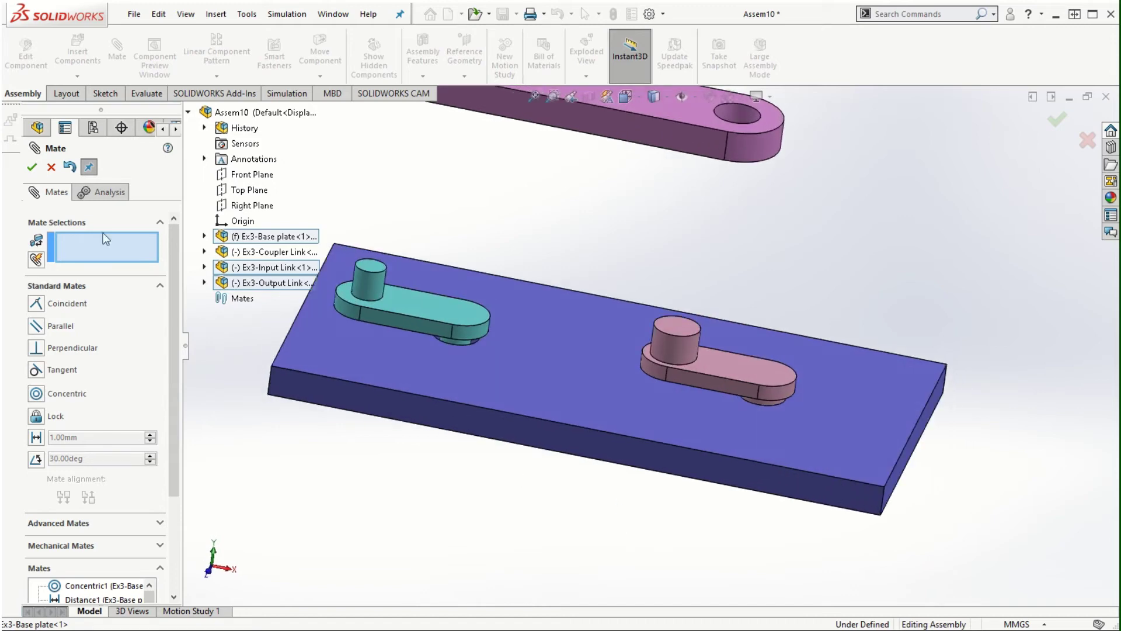
pyautogui.click(32, 167)
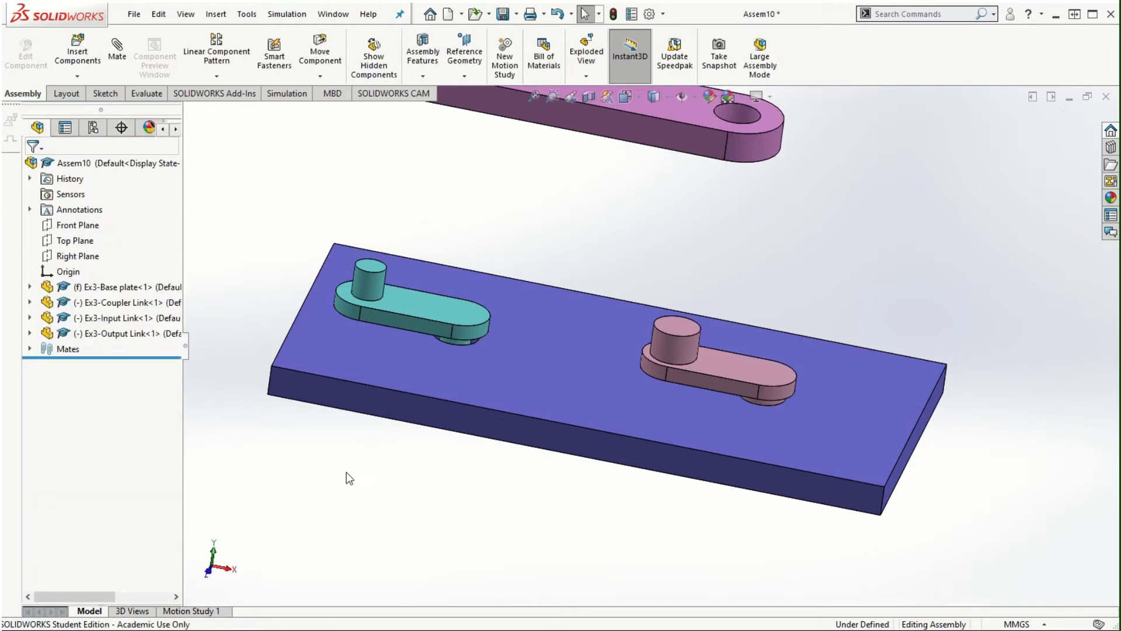
# Step: Move the coupler link down closer to the base plate, above the input and output links
pyautogui.press('f')
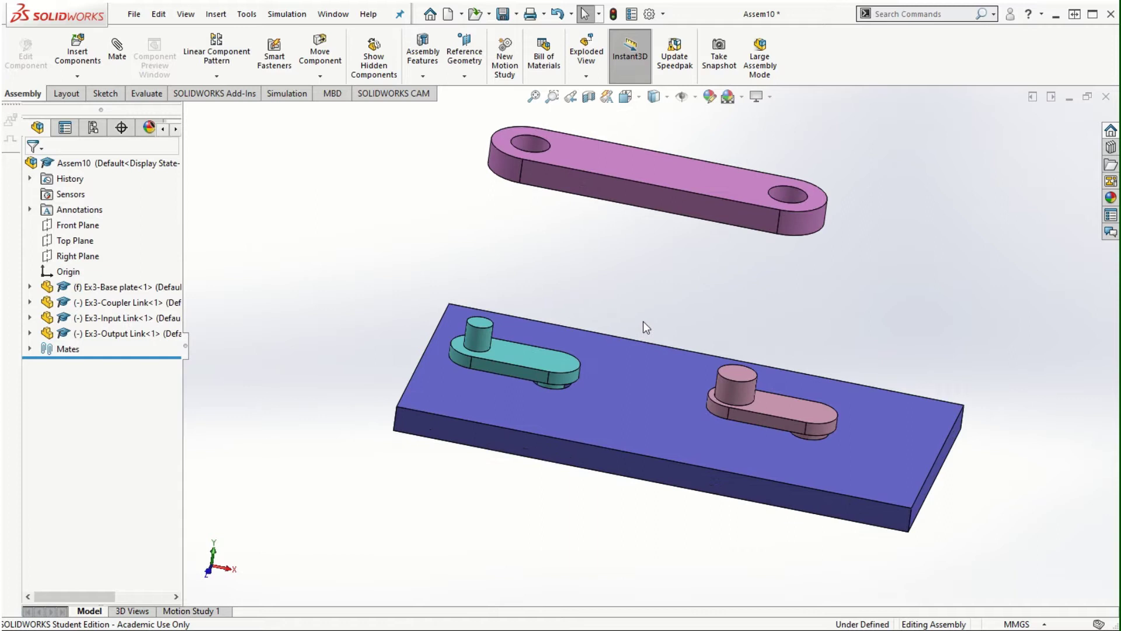
pyautogui.moveTo(693, 180); pyautogui.dragTo(767, 264)
pyautogui.moveTo(707, 308); pyautogui.dragTo(678, 296, button='middle')
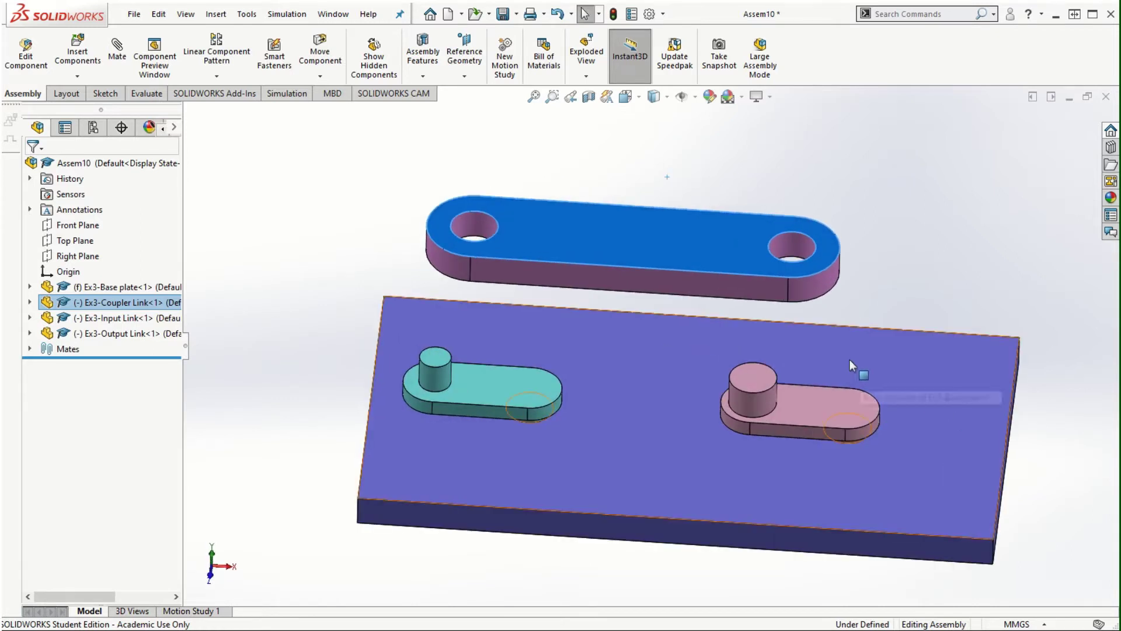
pyautogui.moveTo(944, 240)
pyautogui.mouseDown(button='middle')
pyautogui.moveTo(931, 268)
pyautogui.moveTo(930, 236)
pyautogui.mouseUp(button='middle')
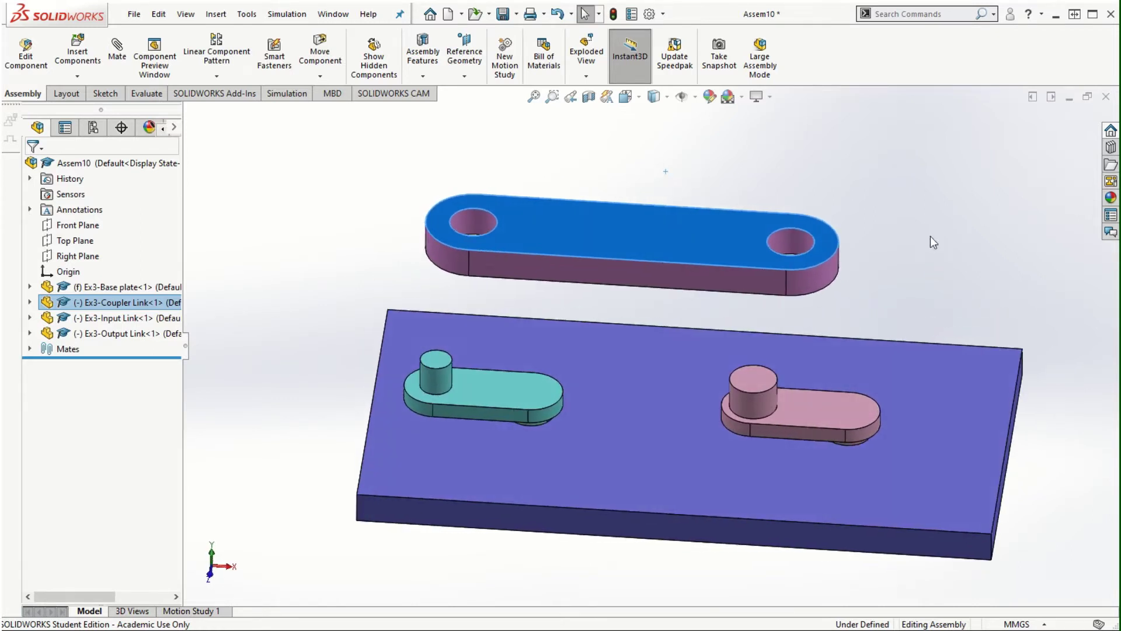
pyautogui.scroll(-2, 722, 366)
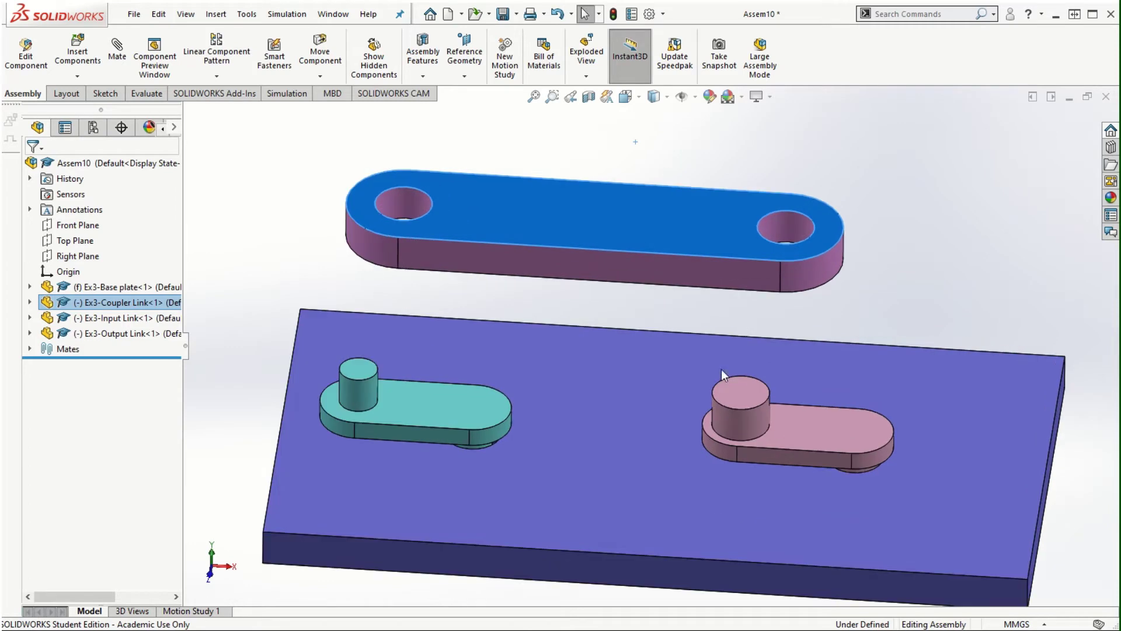
# Step: Add a concentric mate between the coupler link's hole and the input link's upper pin
pyautogui.click(259, 194)
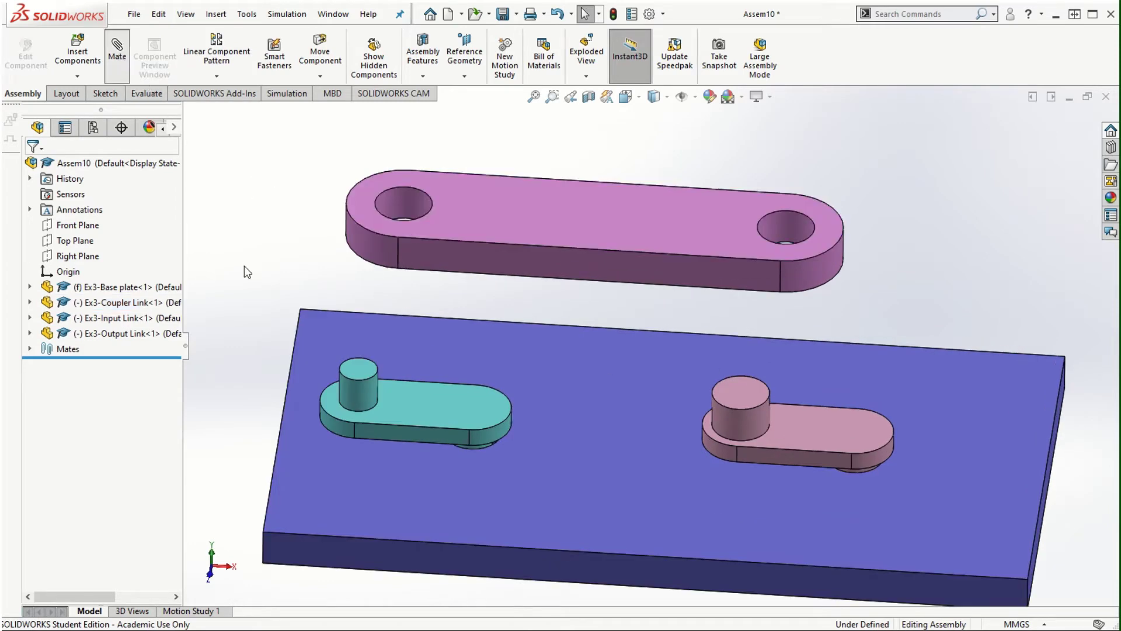
pyautogui.click(403, 205)
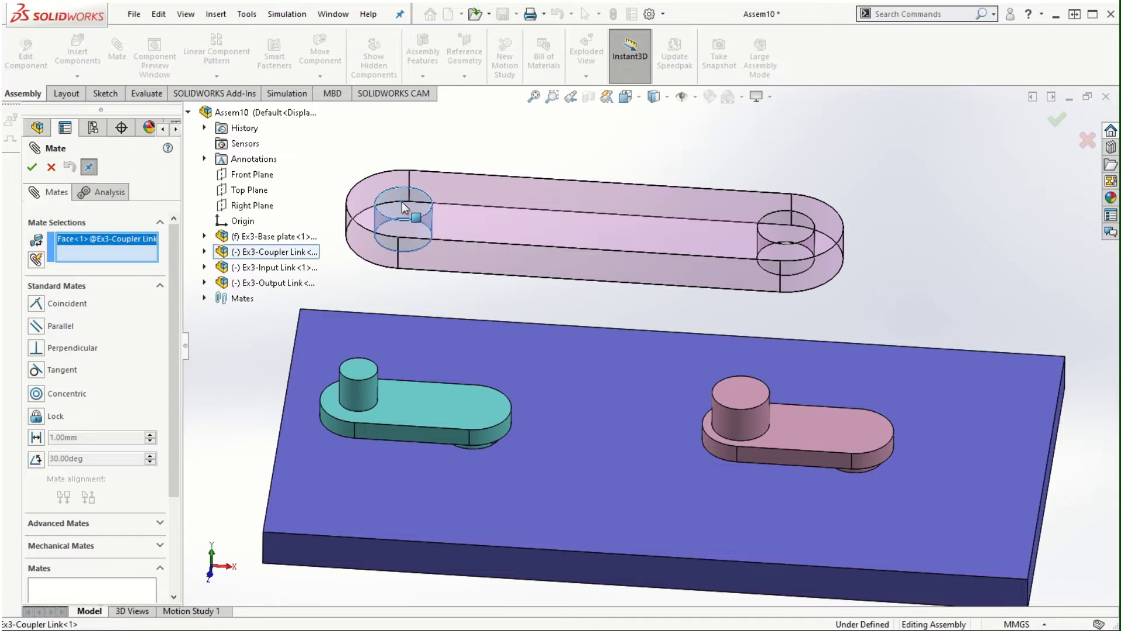
pyautogui.click(355, 387)
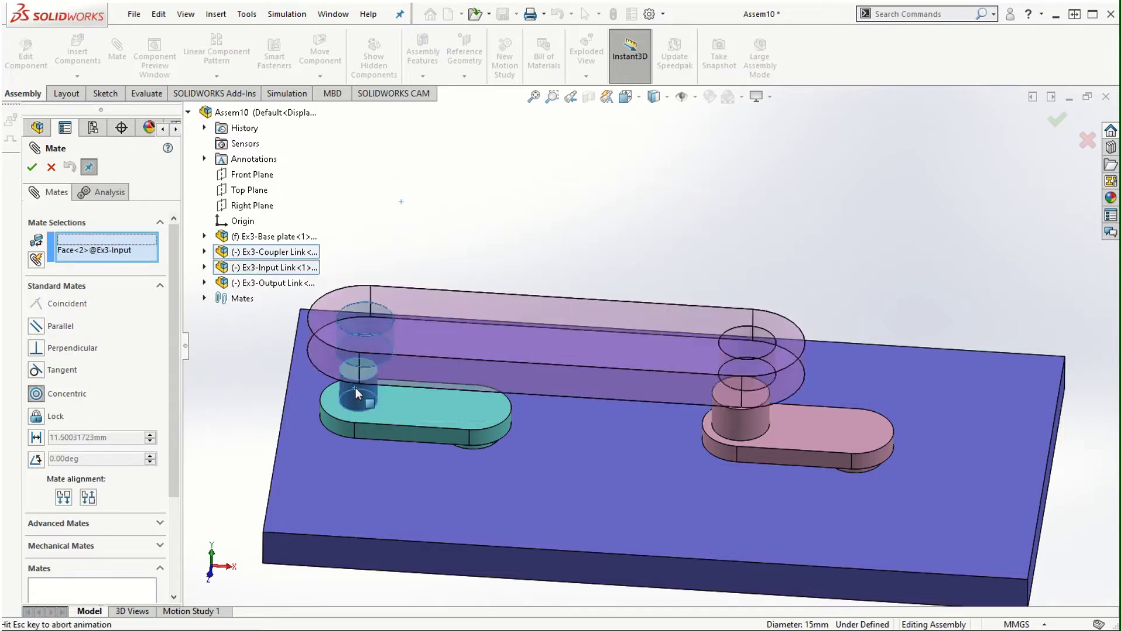
pyautogui.click(338, 411)
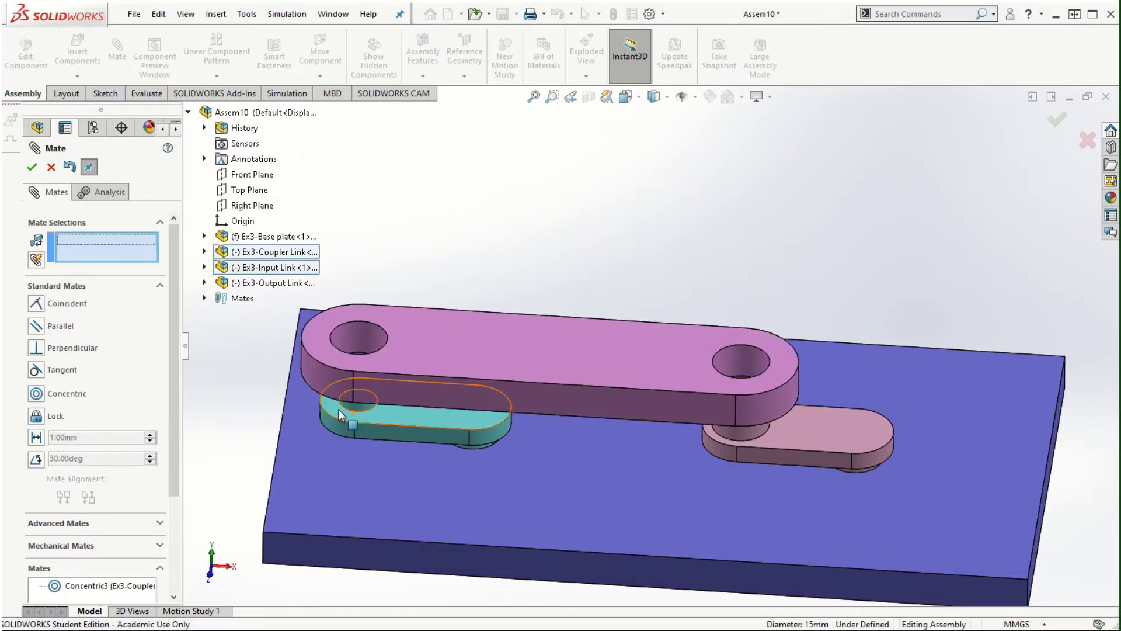
# Step: Add a concentric mate between the coupler link's other hole and the output link's upper pin
pyautogui.click(746, 359)
pyautogui.moveTo(815, 520); pyautogui.dragTo(756, 426, button='middle')
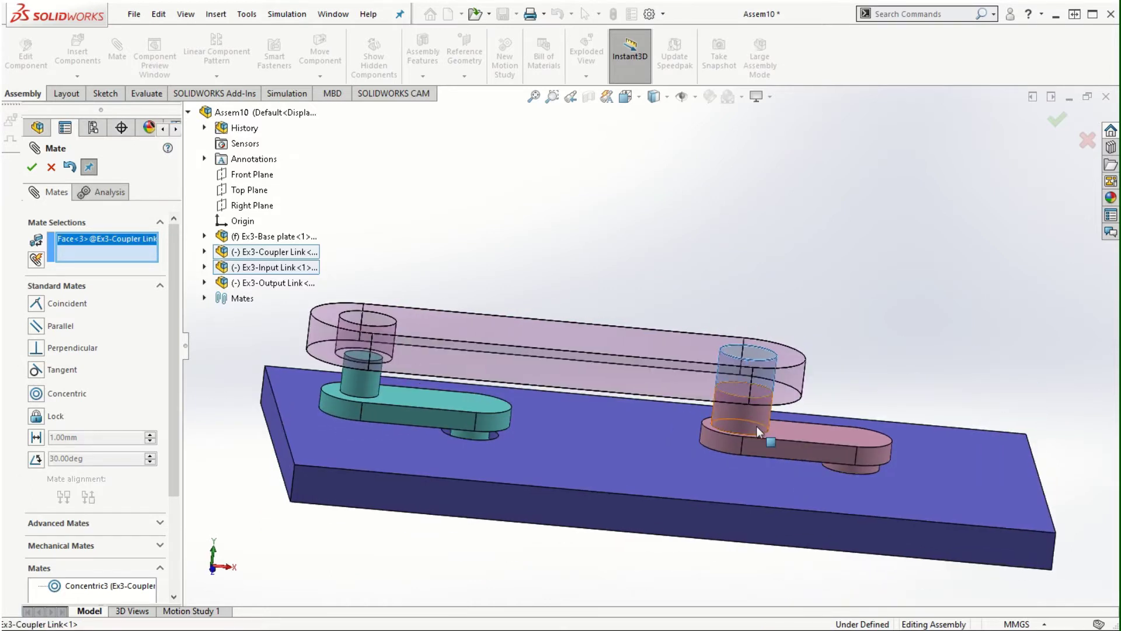
pyautogui.click(750, 417)
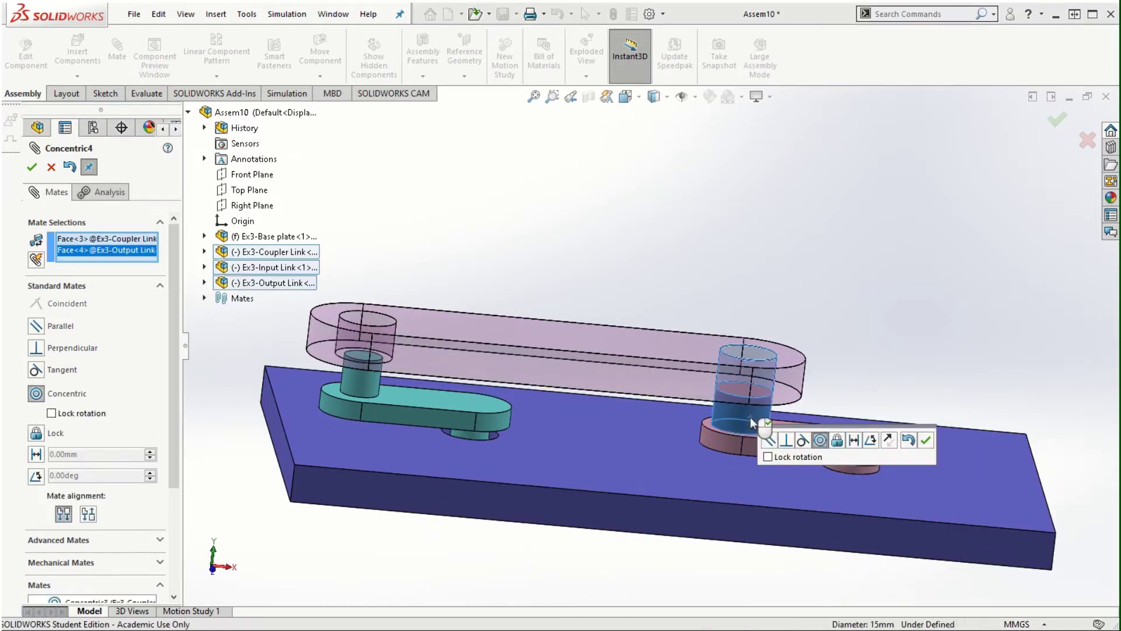
pyautogui.click(927, 441)
# Step: Add a coincident mate between the coupler link's top face and the top of the output link's pin, and leave the Mate command
pyautogui.moveTo(881, 317); pyautogui.dragTo(876, 447, button='middle')
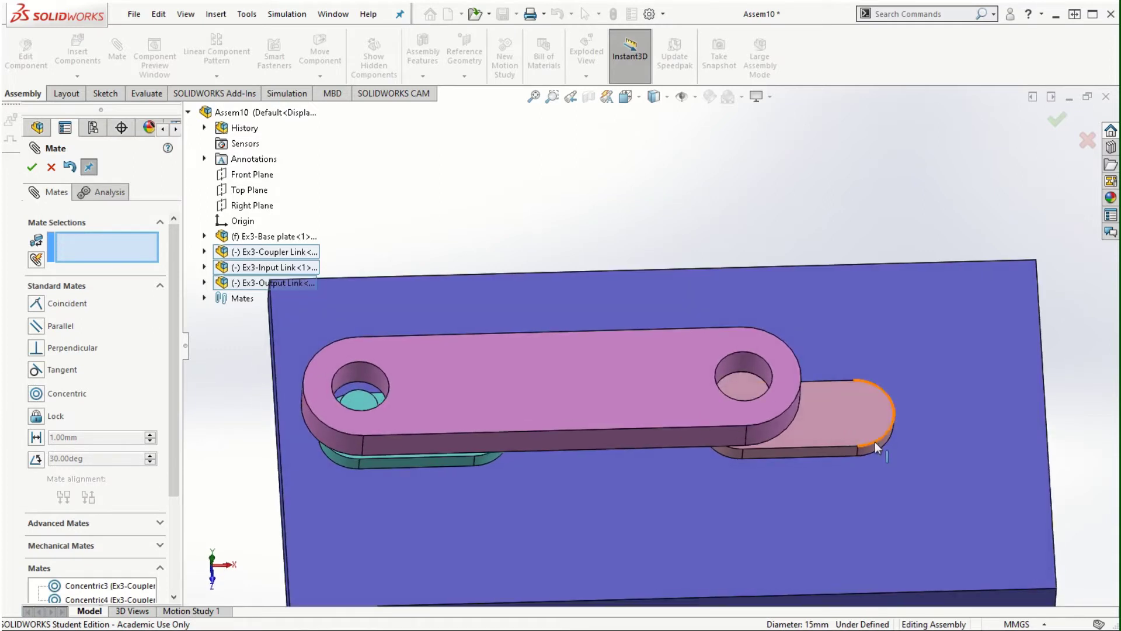
pyautogui.click(669, 377)
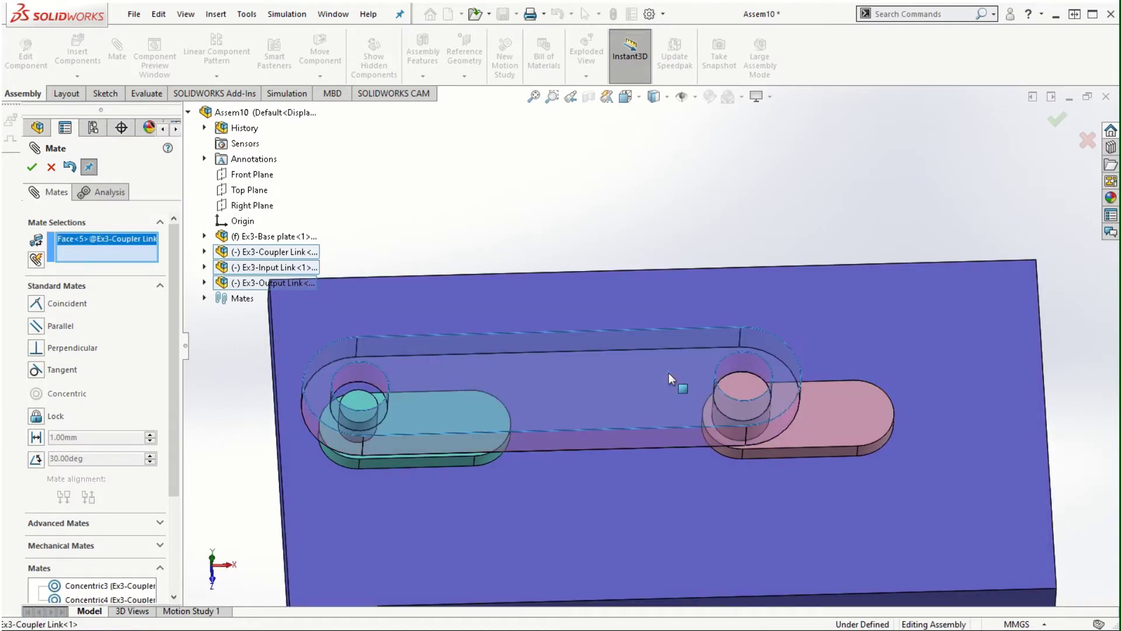
pyautogui.click(744, 384)
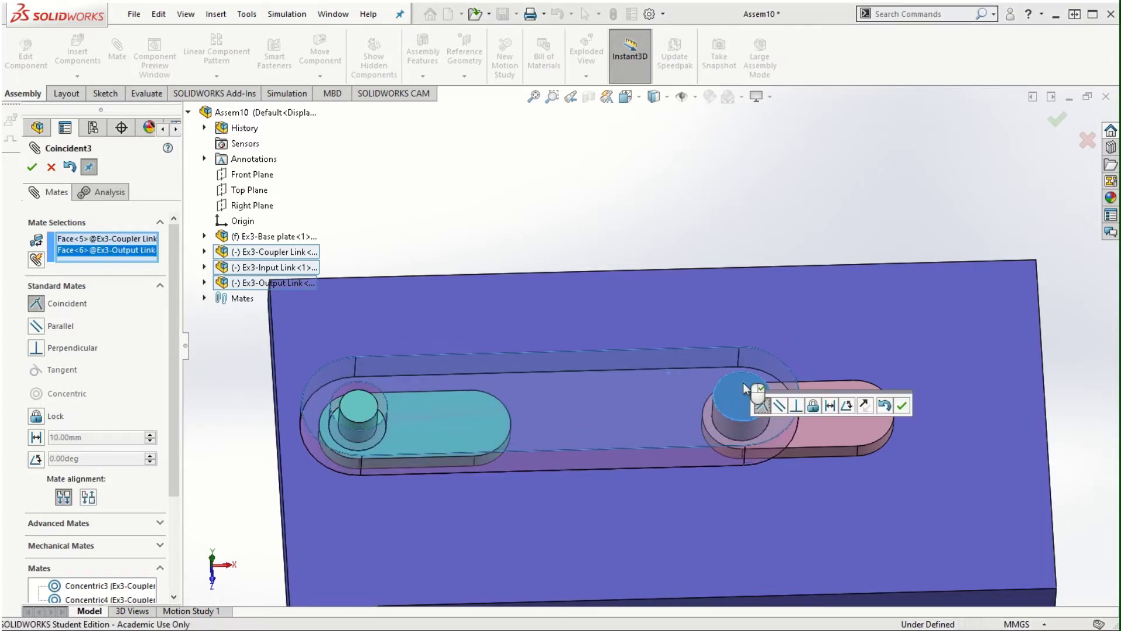
pyautogui.click(902, 407)
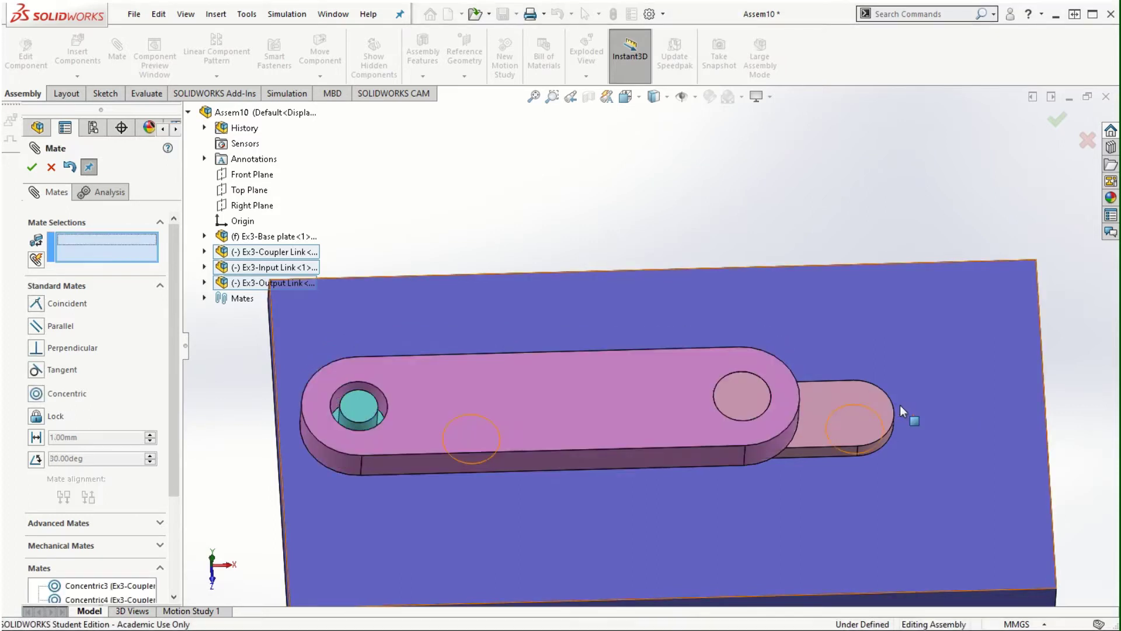
pyautogui.scroll(2, 607, 476)
pyautogui.scroll(1, 608, 476)
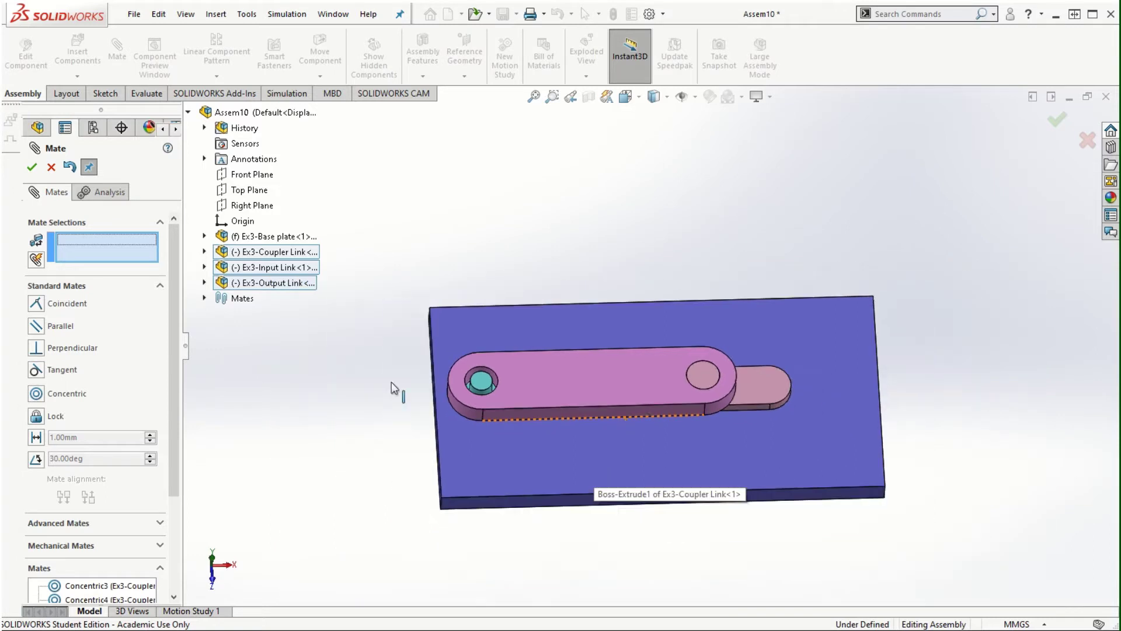
pyautogui.click(32, 169)
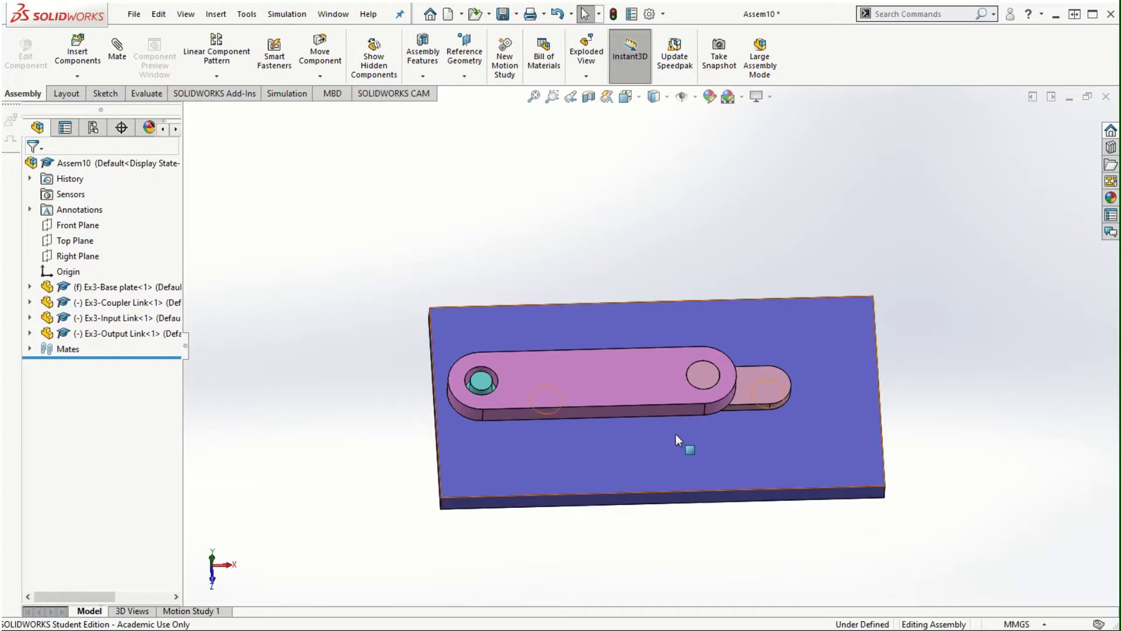
# Step: Swing the coupler link to test the linkage's motion and examine how the input link's upper pin fits its coupler hole
pyautogui.moveTo(676, 443); pyautogui.dragTo(696, 420, button='middle')
pyautogui.moveTo(711, 549); pyautogui.dragTo(643, 403, button='middle')
pyautogui.click(592, 334)
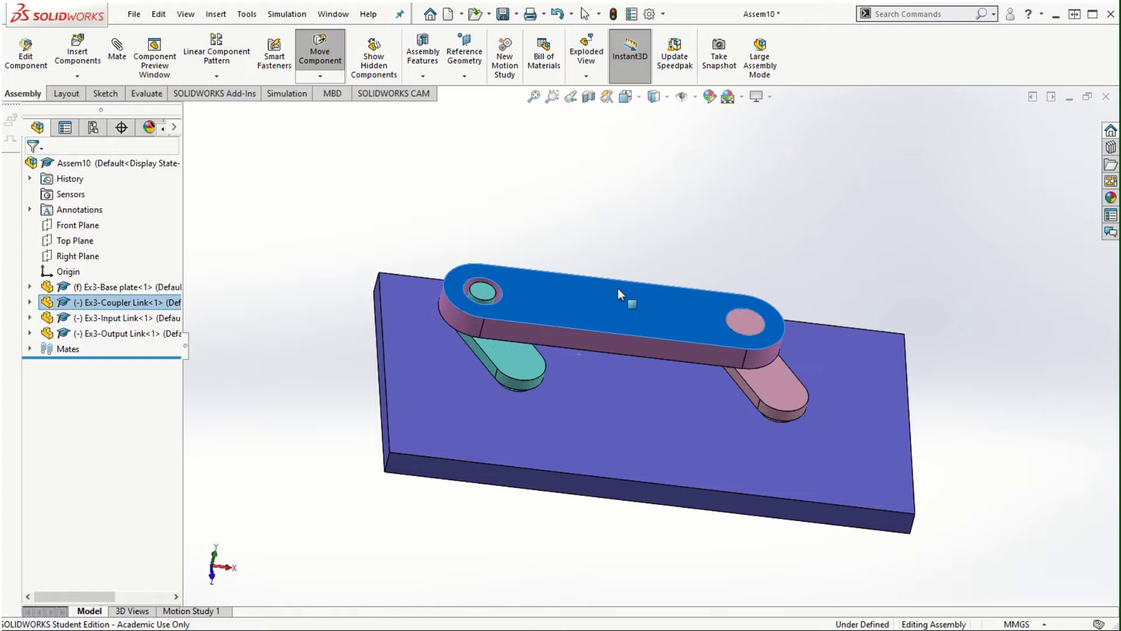
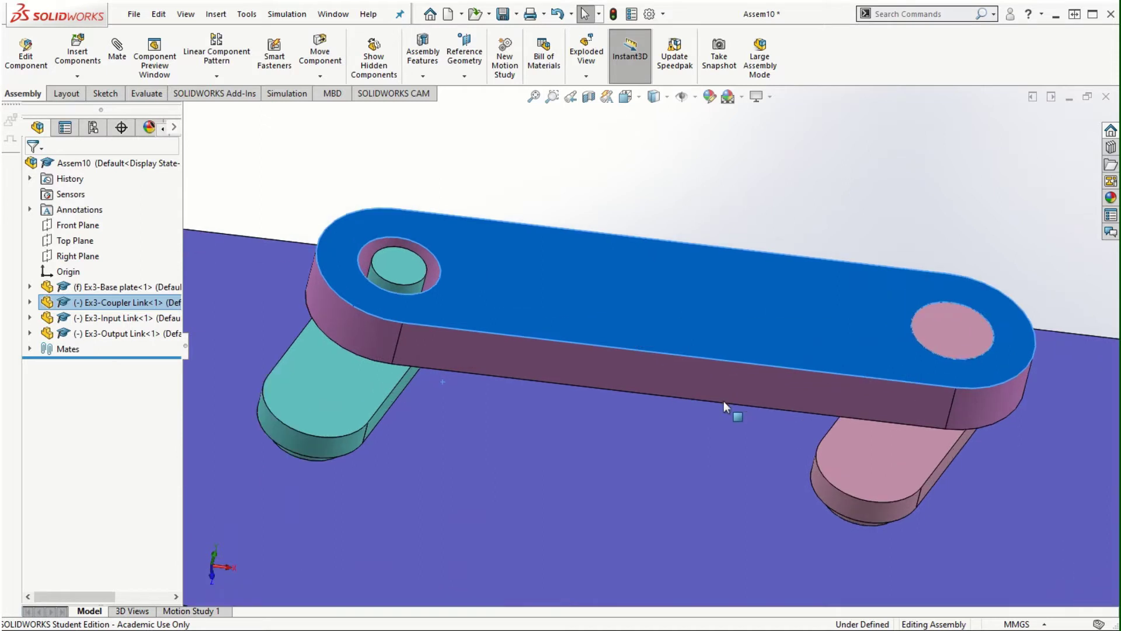
pyautogui.moveTo(738, 469); pyautogui.dragTo(739, 445, button='middle')
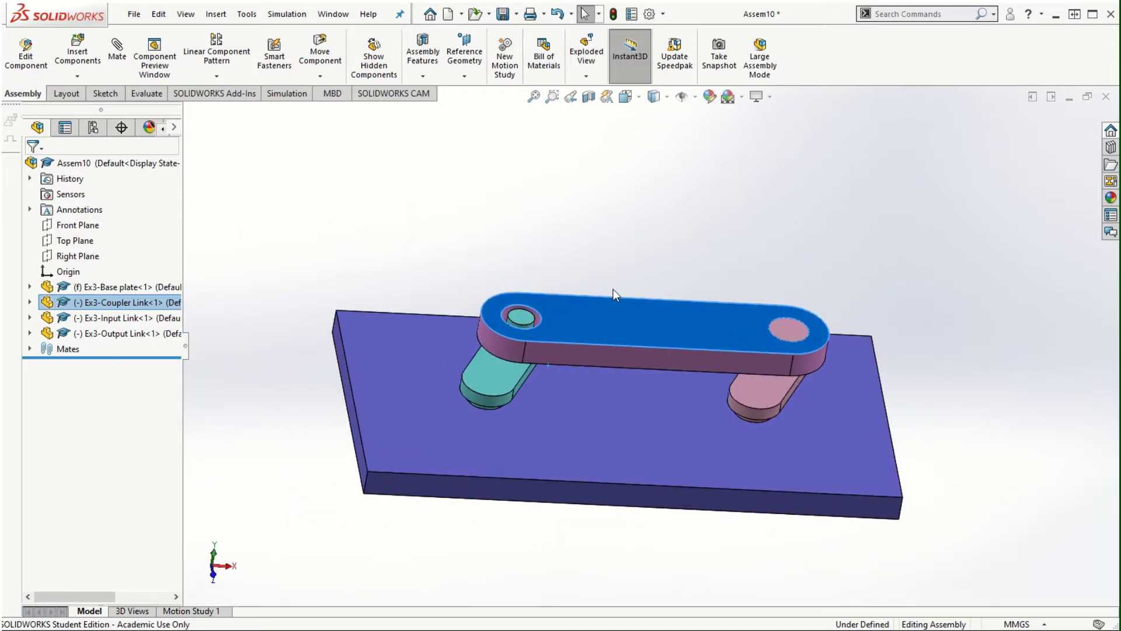
pyautogui.scroll(-2, 612, 292)
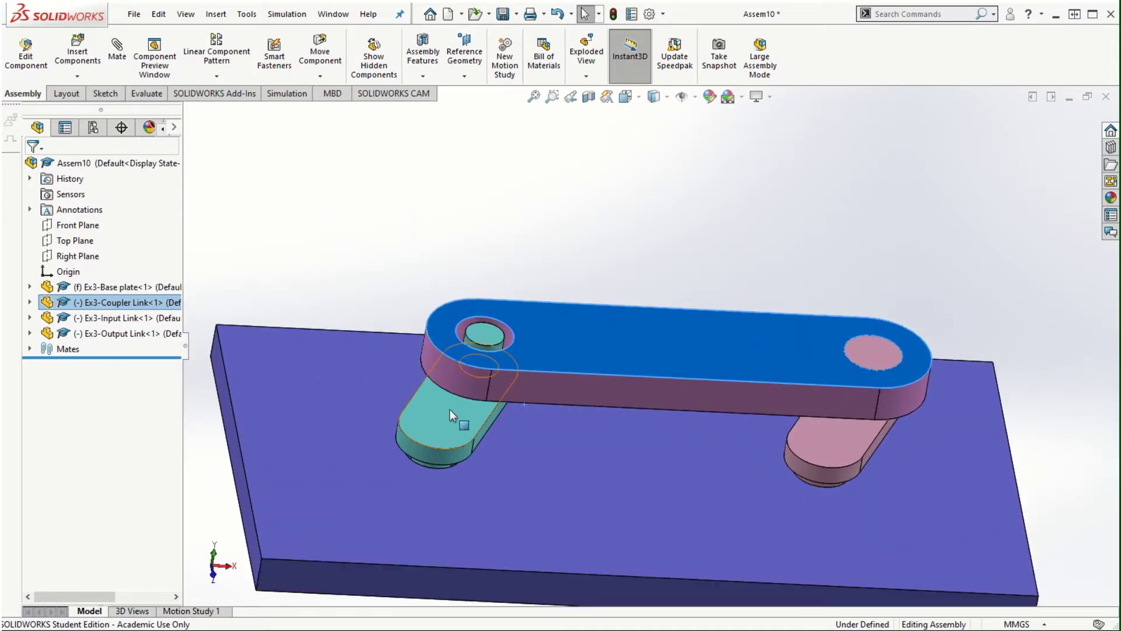
pyautogui.scroll(-3, 609, 451)
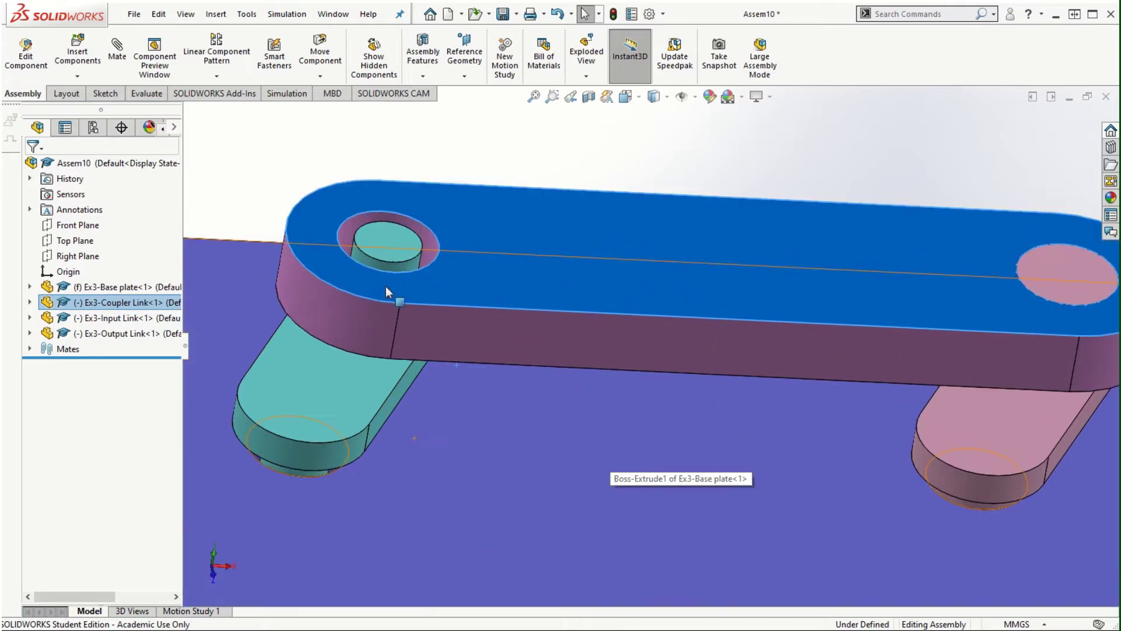
pyautogui.scroll(2, 534, 383)
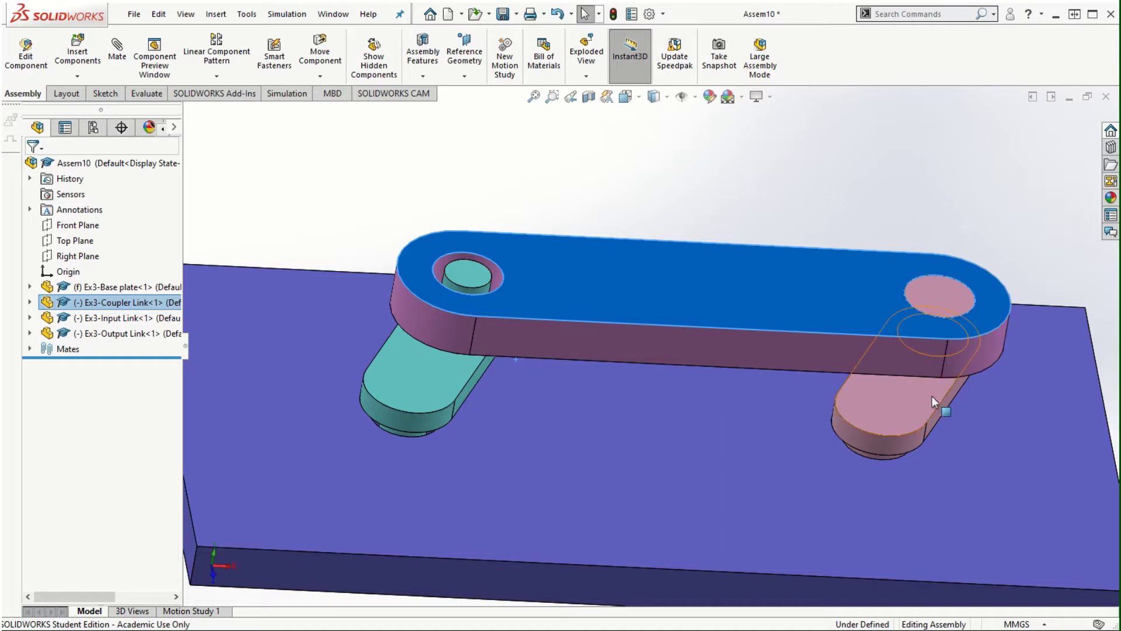
# Step: Open the Ex3-Input Link part on its own and set its upper pin's diameter to 15 mm
pyautogui.rightClick(407, 357)
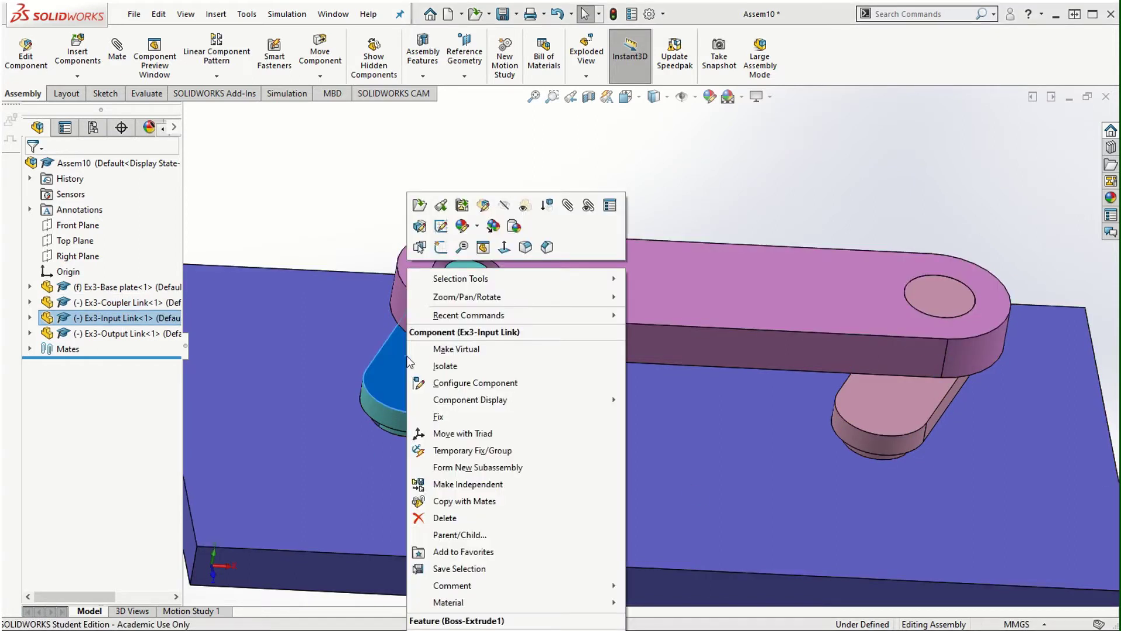
pyautogui.click(421, 206)
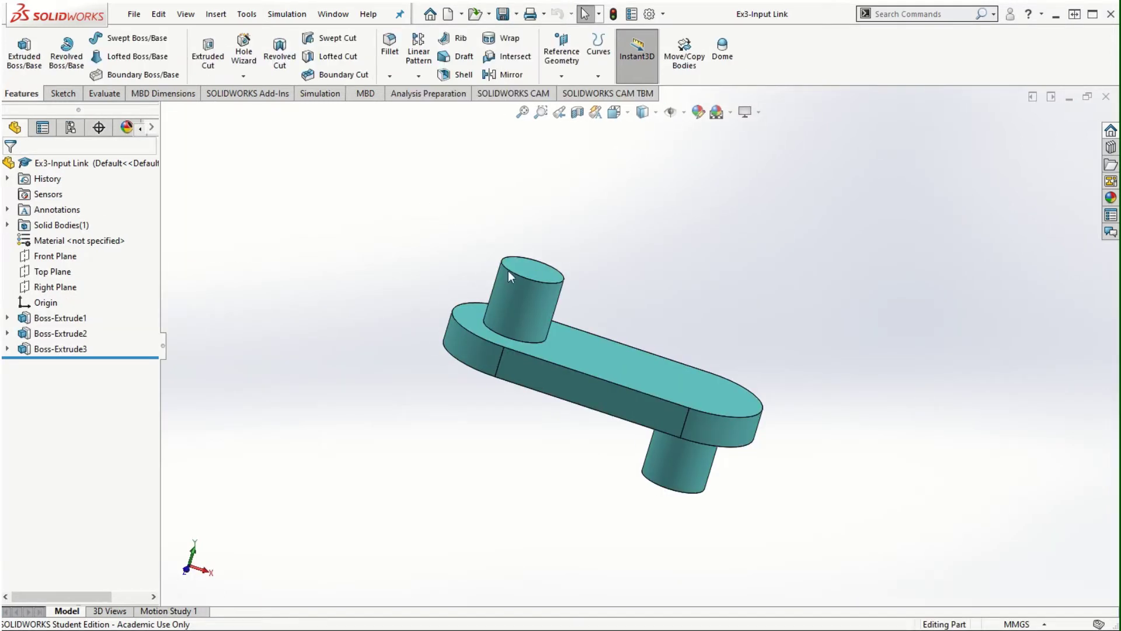
pyautogui.scroll(-2, 729, 383)
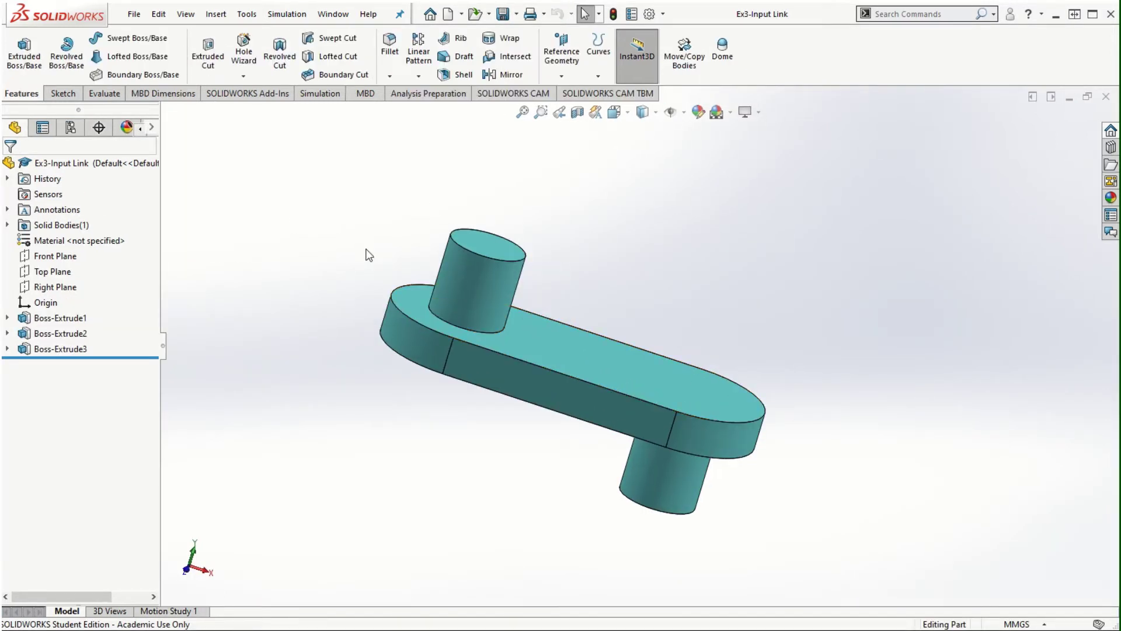
pyautogui.click(472, 272)
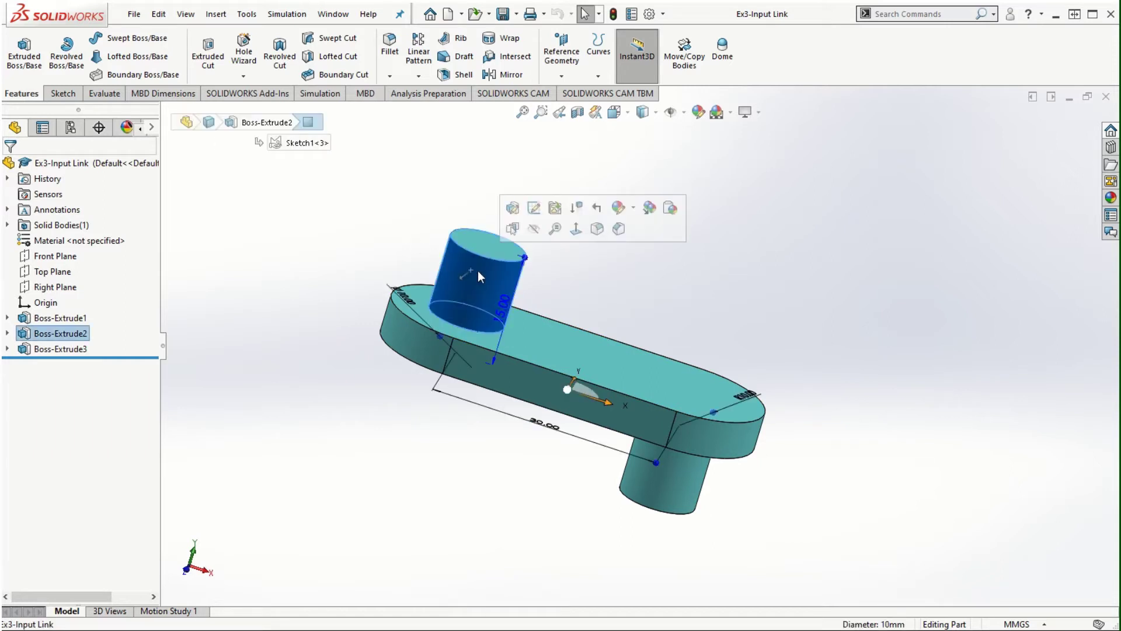
pyautogui.moveTo(630, 247); pyautogui.dragTo(581, 301, button='middle')
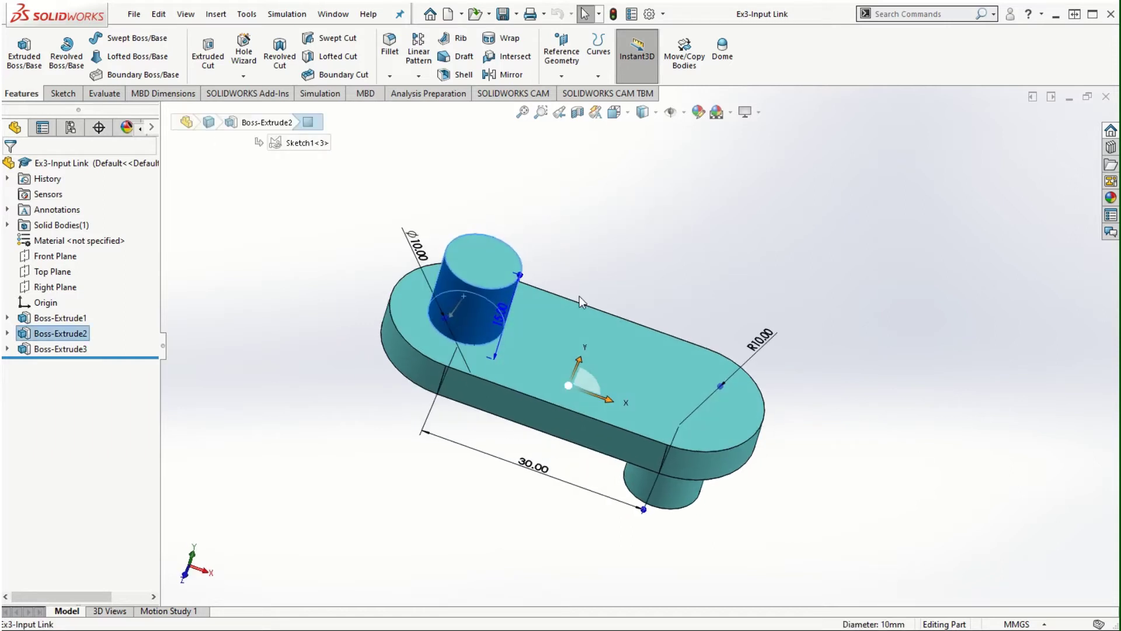
pyautogui.doubleClick(419, 255)
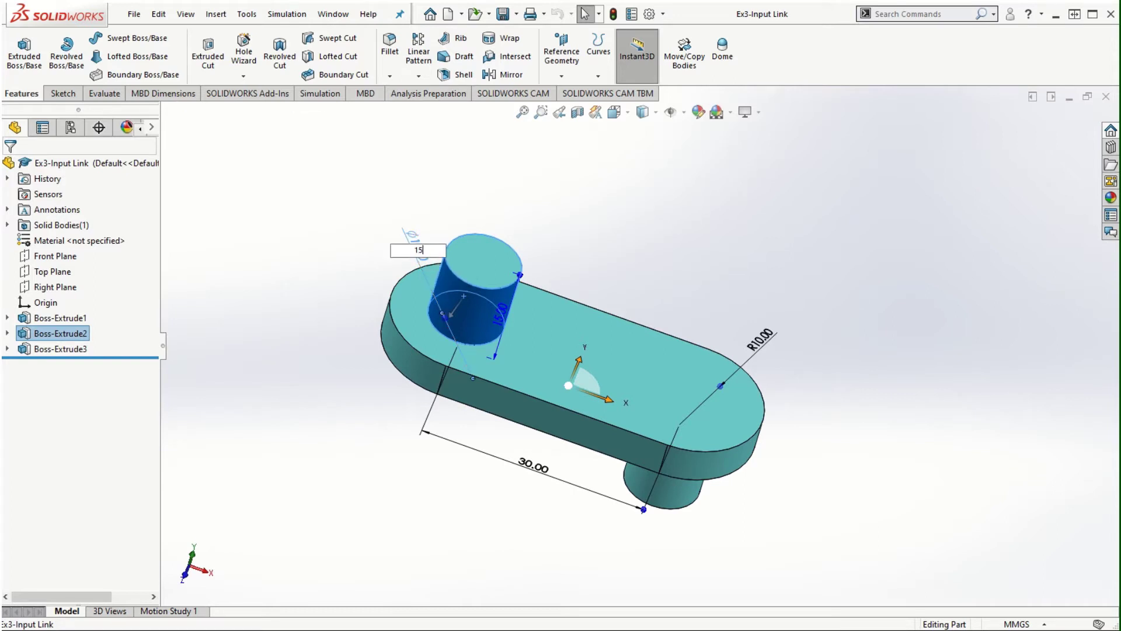
pyautogui.press('Return')
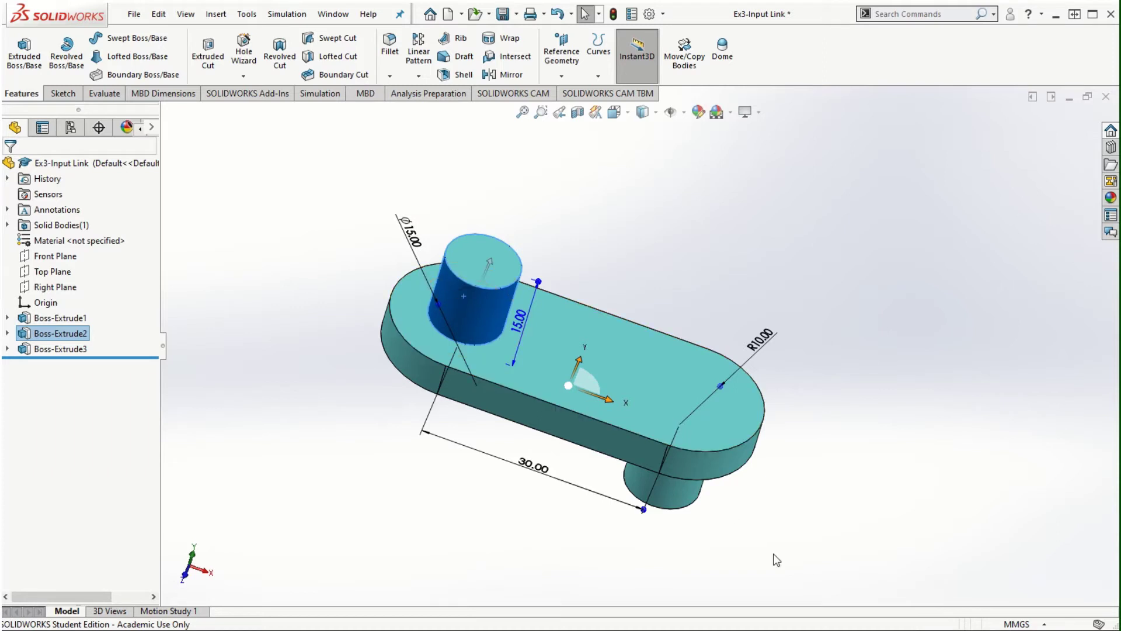
pyautogui.moveTo(843, 535); pyautogui.dragTo(777, 435, button='middle')
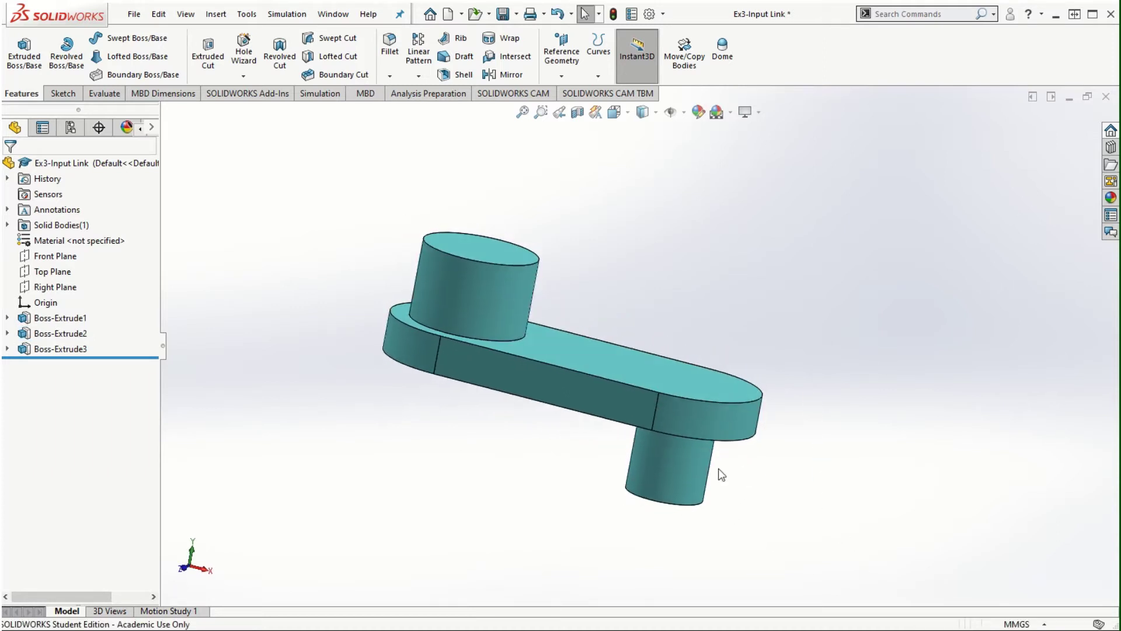
pyautogui.click(680, 474)
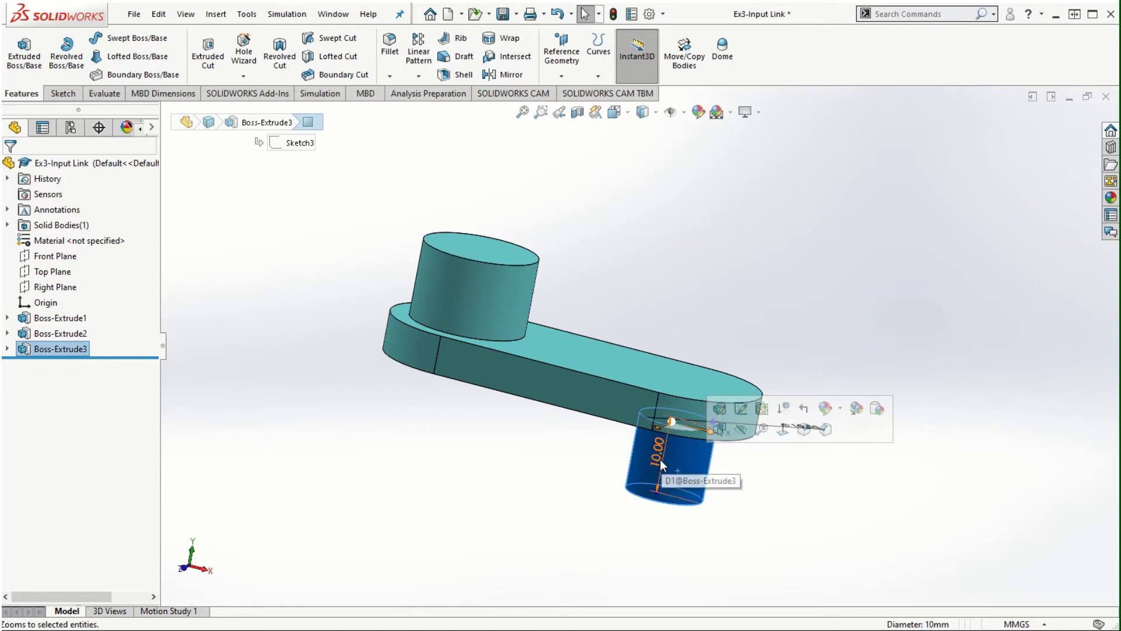
pyautogui.click(660, 458)
pyautogui.click(799, 498)
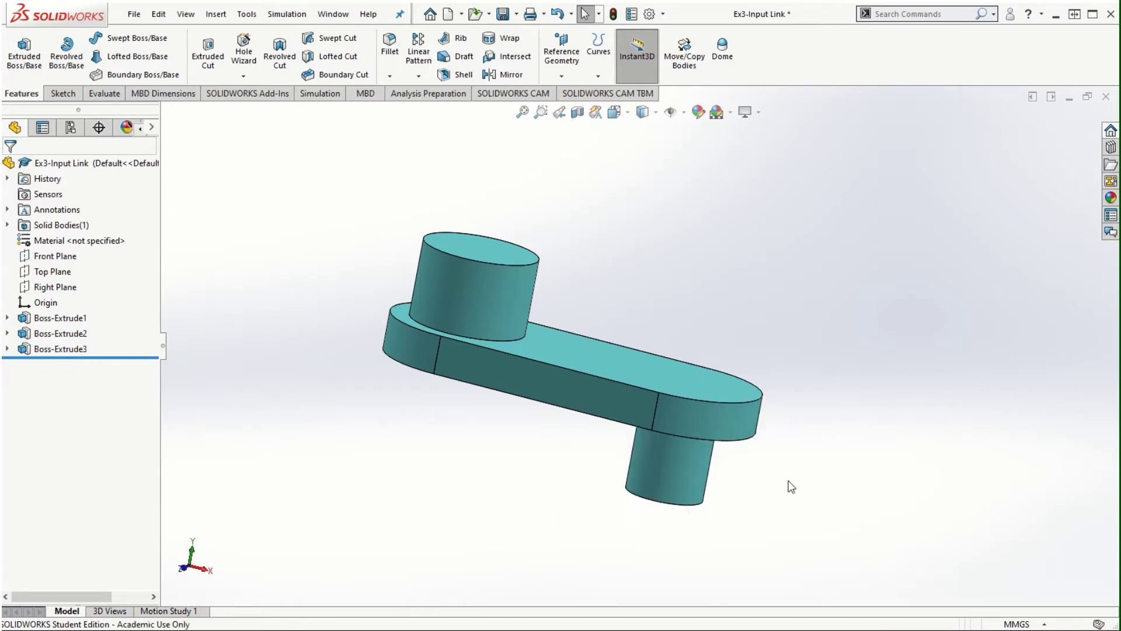
# Step: Set the diameter of the input link's lower pin to 15 mm
pyautogui.click(692, 471)
pyautogui.moveTo(822, 463); pyautogui.dragTo(783, 458, button='middle')
pyautogui.click(799, 413)
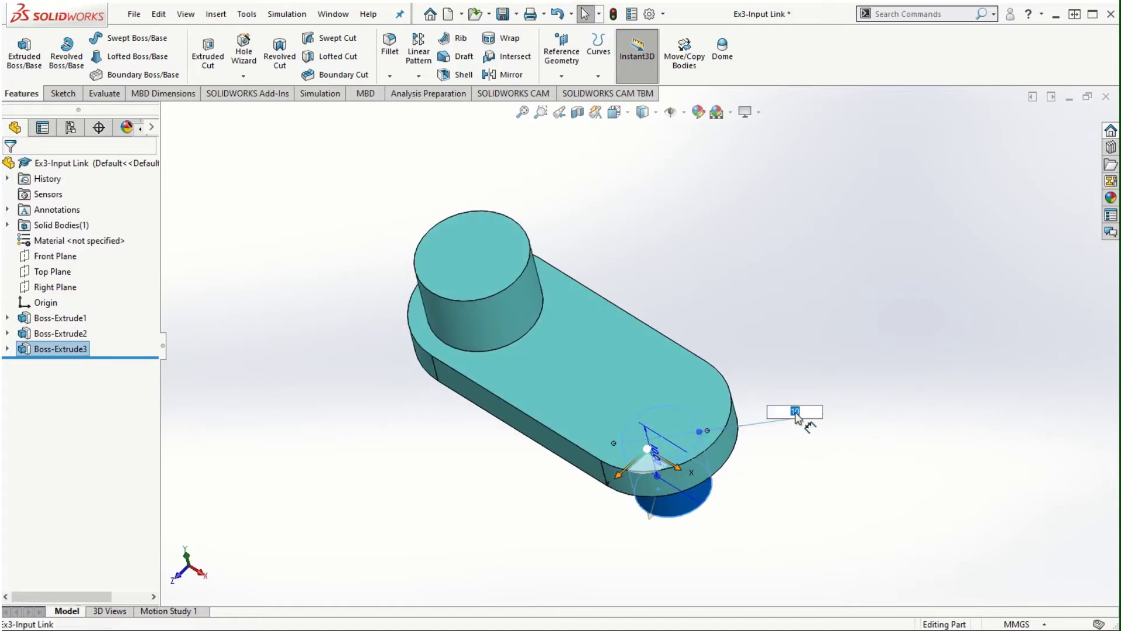
pyautogui.write('15')
pyautogui.press('Return')
pyautogui.click(786, 492)
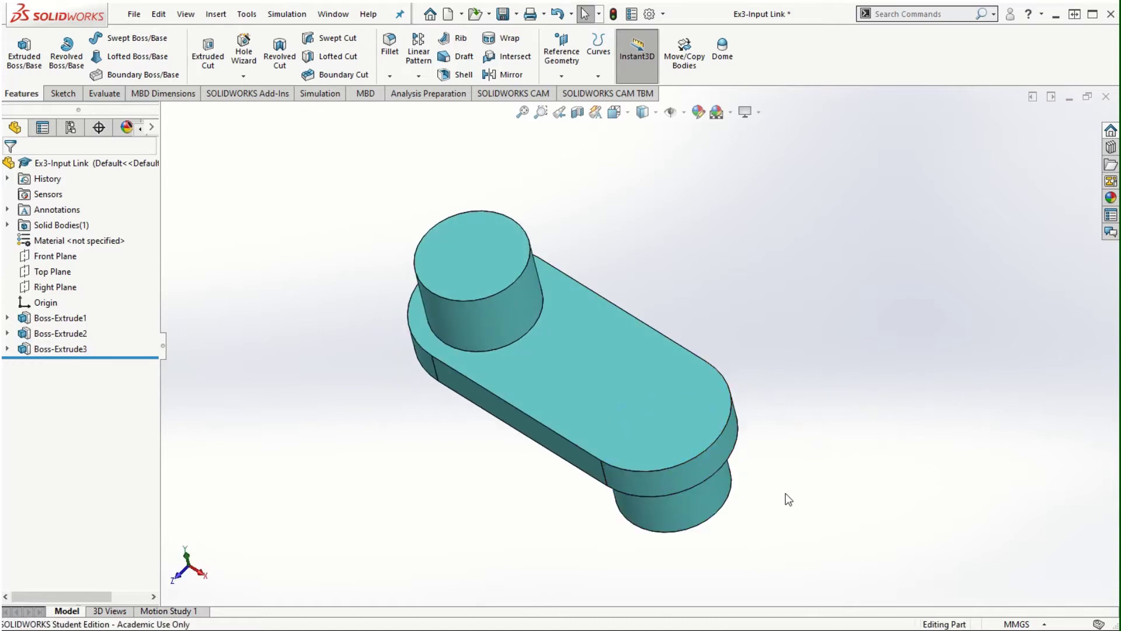
pyautogui.moveTo(911, 450); pyautogui.dragTo(957, 354, button='middle')
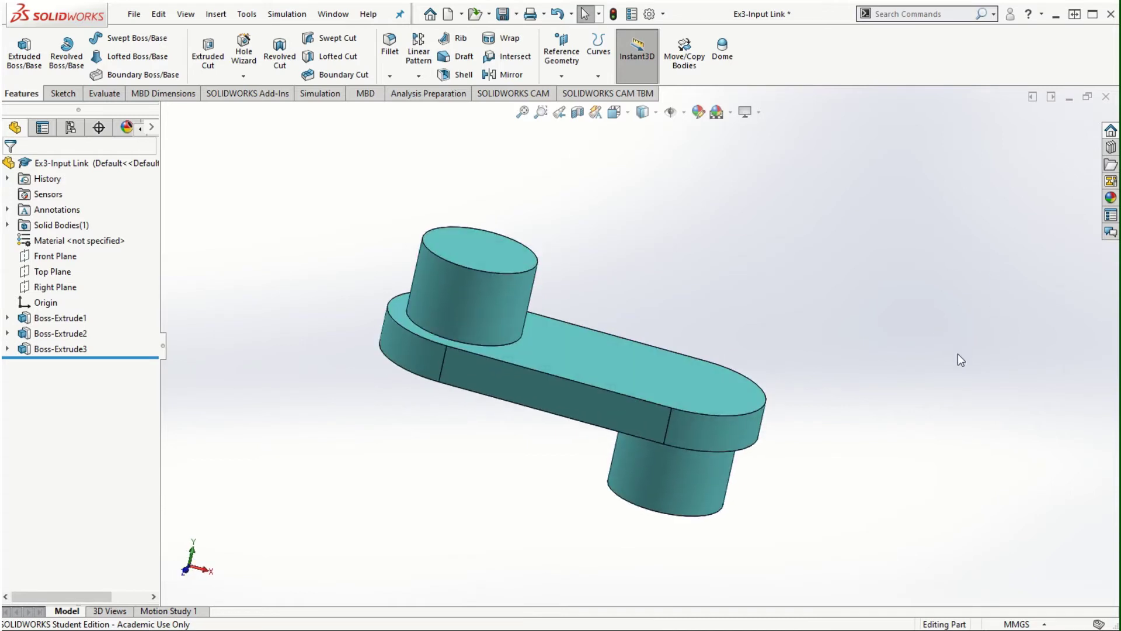
# Step: Return to the Assem10 assembly, rebuild it with the changed input link and examine the pins in the coupler holes
pyautogui.click(331, 16)
pyautogui.click(409, 201)
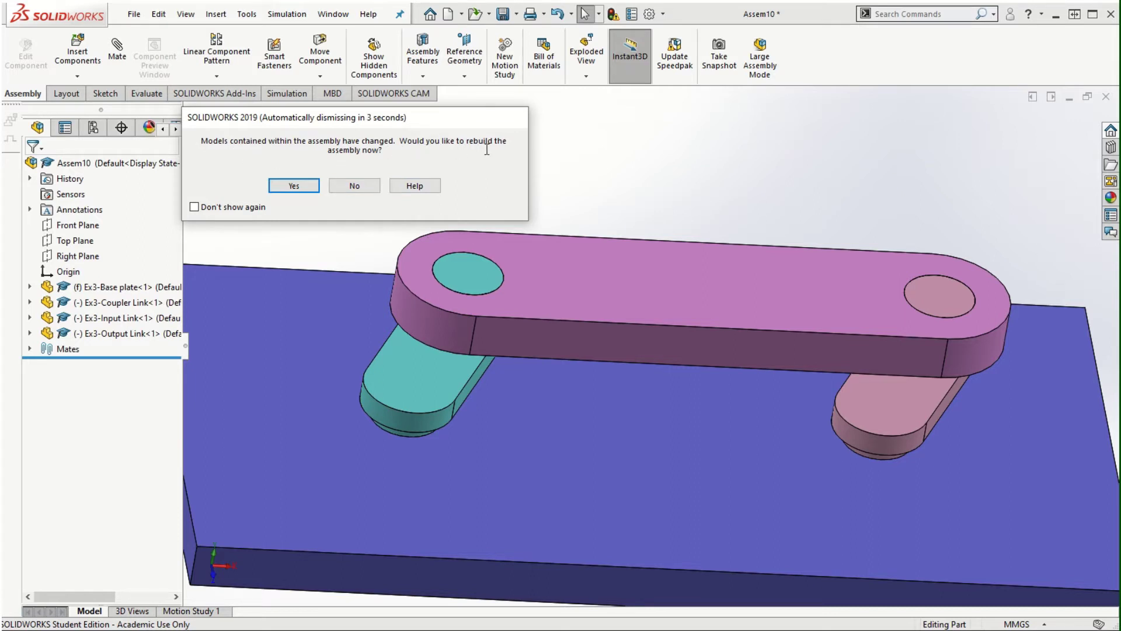
pyautogui.click(296, 182)
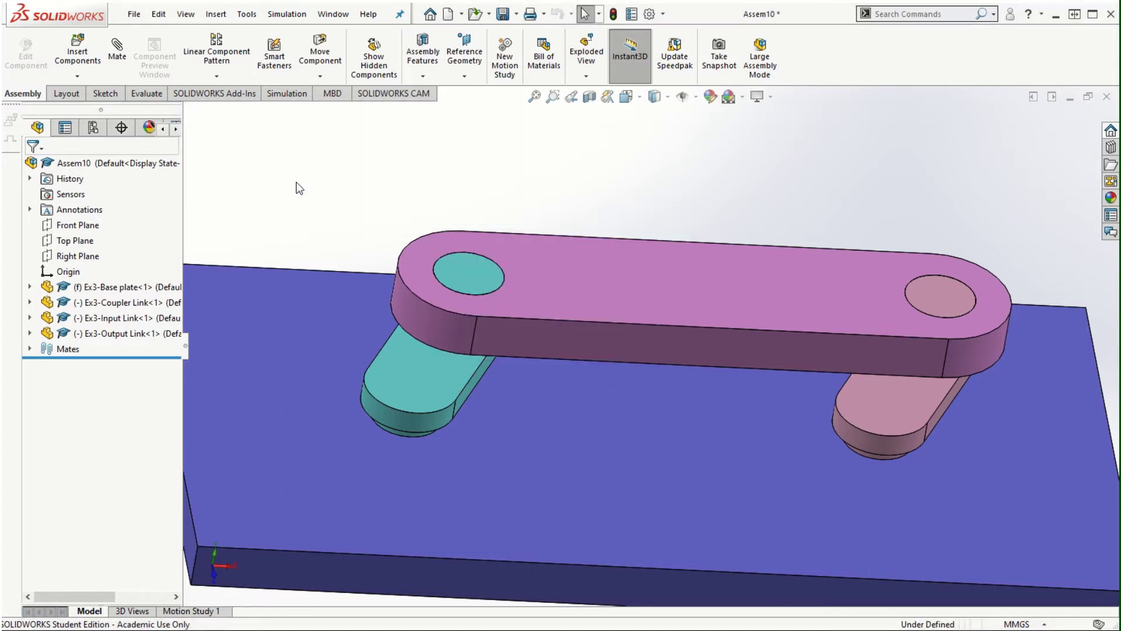
pyautogui.moveTo(641, 479); pyautogui.dragTo(570, 348, button='middle')
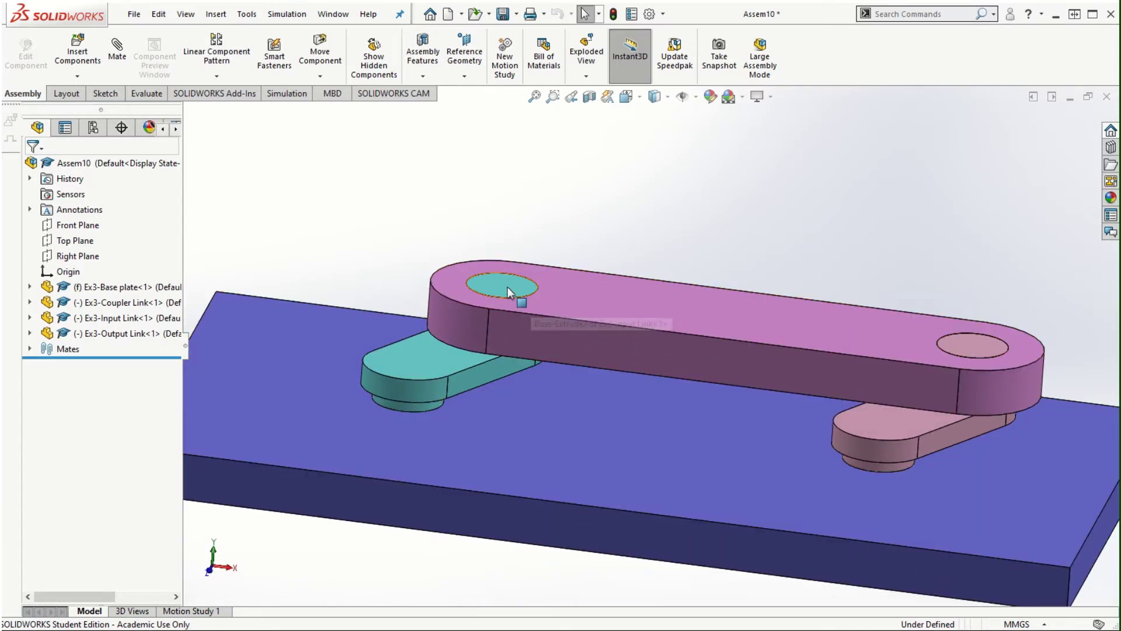
pyautogui.moveTo(681, 351); pyautogui.dragTo(670, 385, button='middle')
pyautogui.scroll(2, 669, 386)
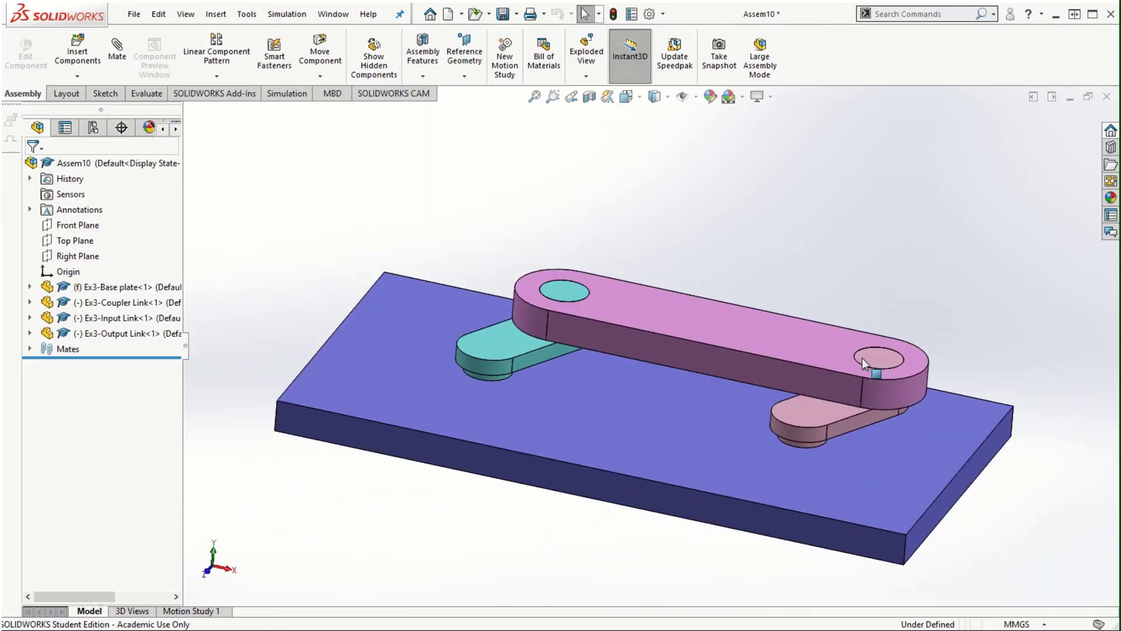
# Step: Swing the coupler link back and forth above the base plate to test the linkage's motion
pyautogui.moveTo(729, 411); pyautogui.dragTo(711, 300, button='middle')
pyautogui.moveTo(763, 324); pyautogui.dragTo(794, 282, button='middle')
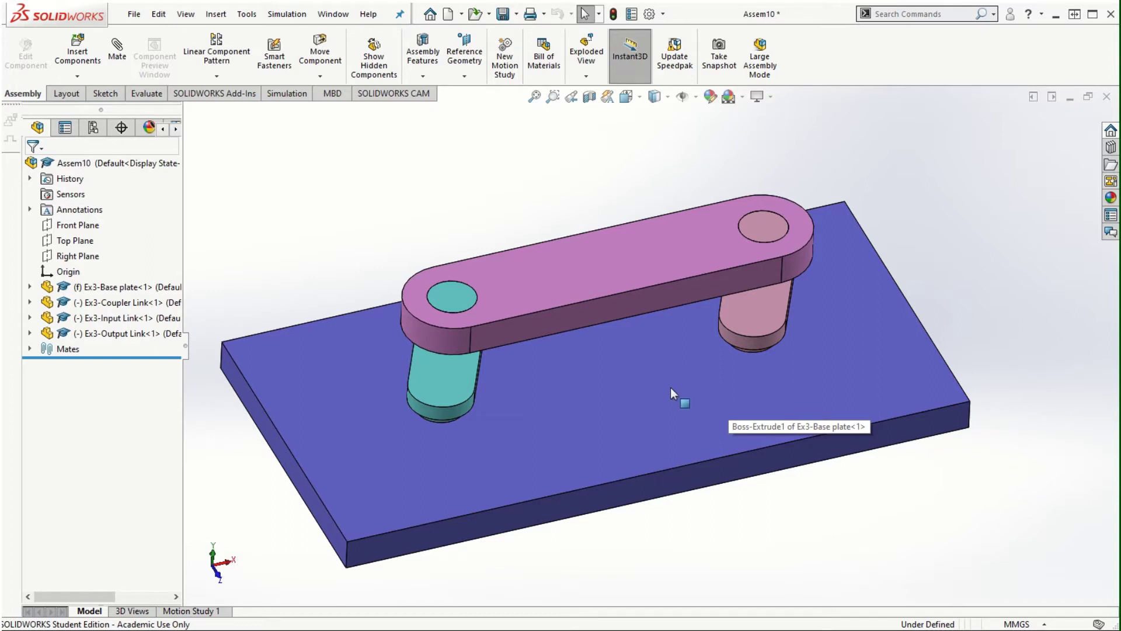
pyautogui.moveTo(618, 272); pyautogui.dragTo(730, 307)
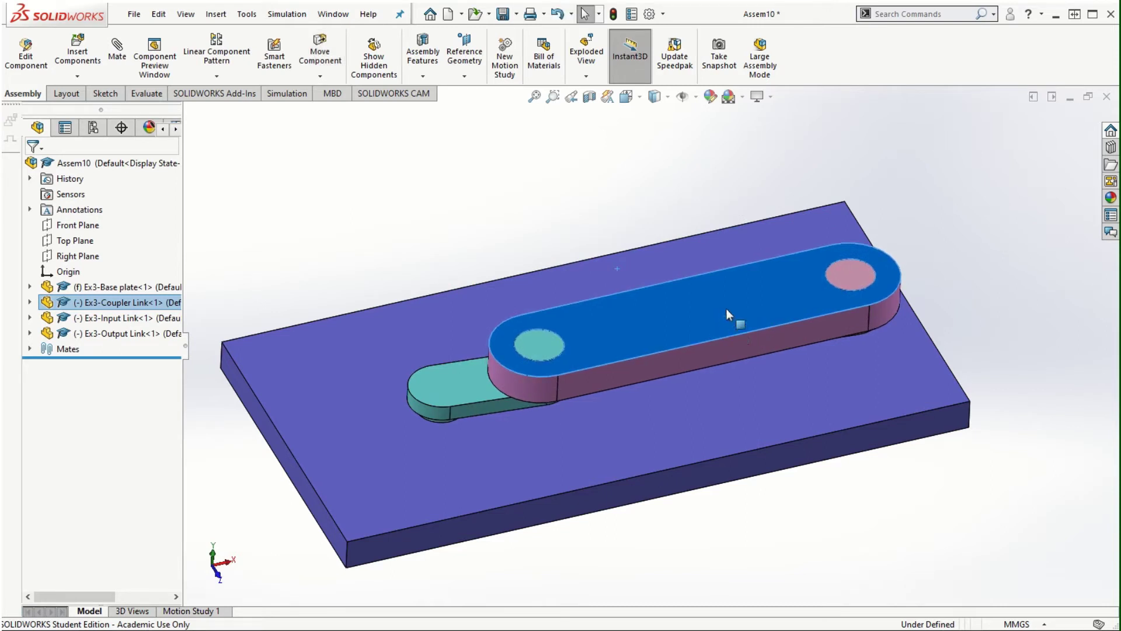
pyautogui.moveTo(749, 314); pyautogui.dragTo(846, 250)
pyautogui.press('Escape')
pyautogui.moveTo(535, 373); pyautogui.dragTo(542, 397)
pyautogui.moveTo(878, 289); pyautogui.dragTo(694, 271)
pyautogui.moveTo(305, 310); pyautogui.dragTo(491, 272)
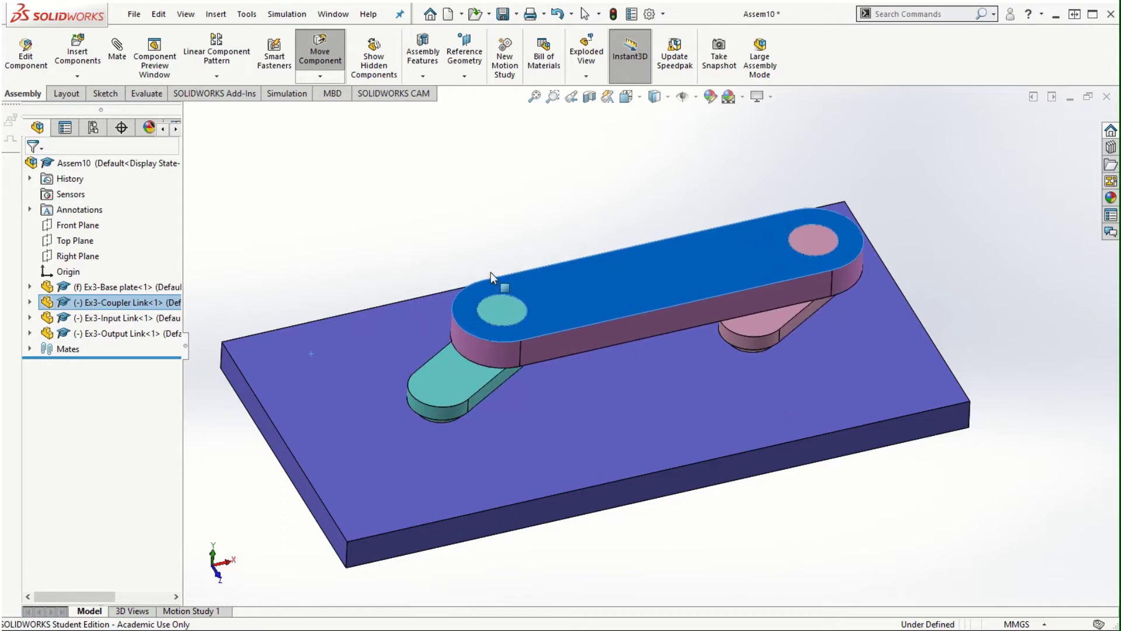
# Step: Move the linkage by its input and output links to check that all links follow together
pyautogui.click(437, 383)
pyautogui.moveTo(391, 345); pyautogui.dragTo(351, 409)
pyautogui.moveTo(741, 230); pyautogui.dragTo(505, 263)
pyautogui.press('Escape')
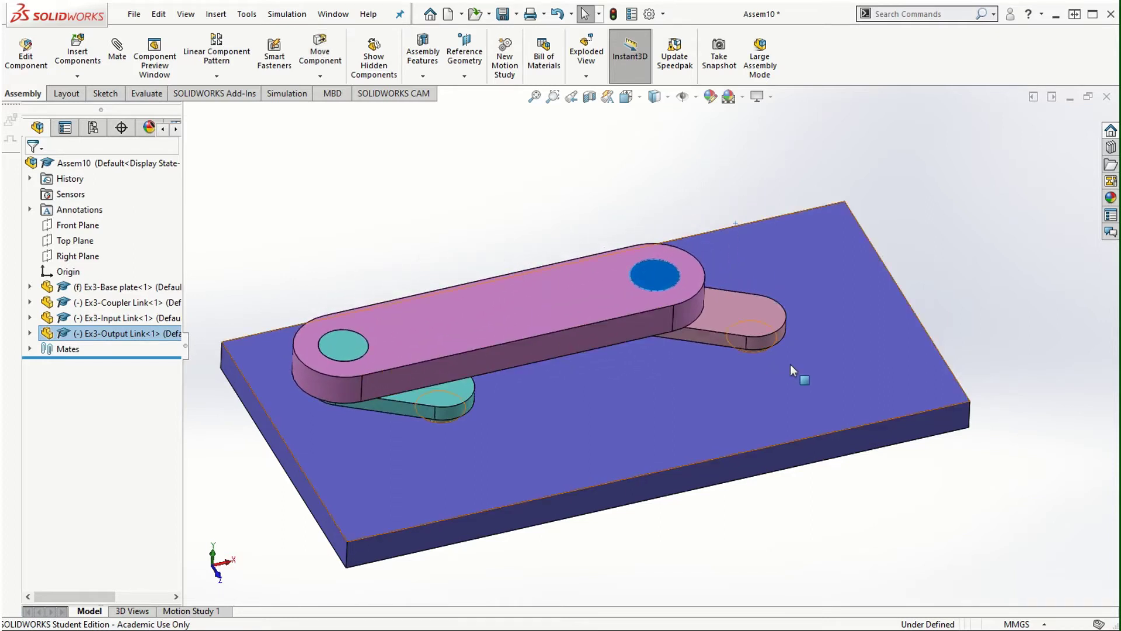
# Step: Reposition the coupler link so the input and output links angle toward the base plate's far long edge
pyautogui.press('f')
pyautogui.moveTo(580, 480); pyautogui.dragTo(531, 334, button='middle')
pyautogui.moveTo(532, 334); pyautogui.dragTo(571, 278)
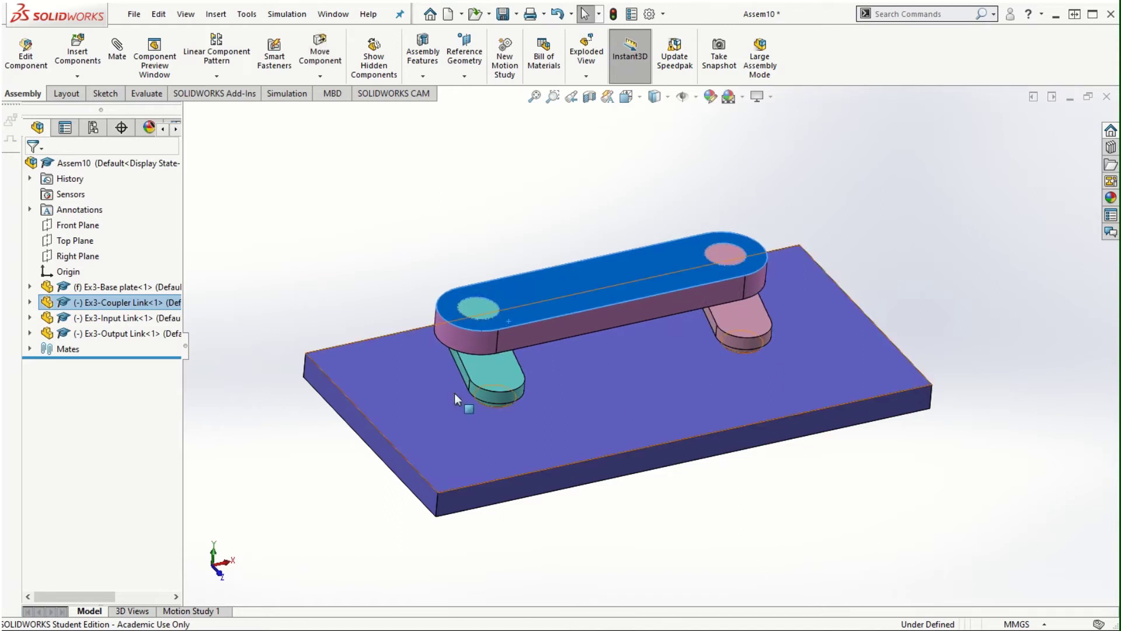
pyautogui.moveTo(628, 292); pyautogui.dragTo(687, 257)
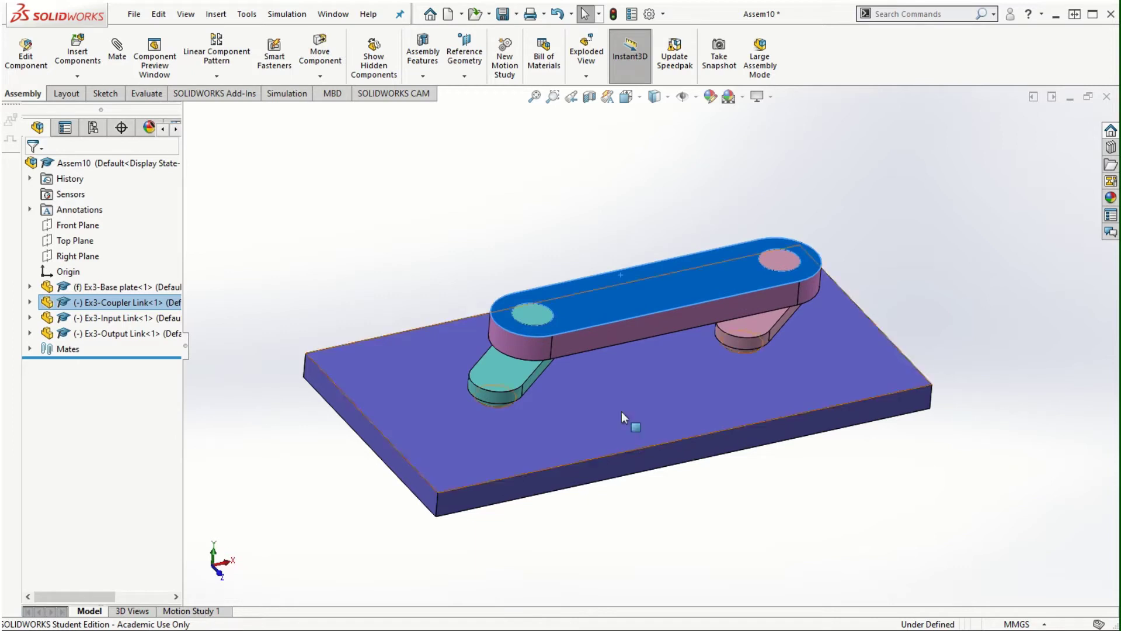
pyautogui.moveTo(635, 552); pyautogui.dragTo(502, 608, button='middle')
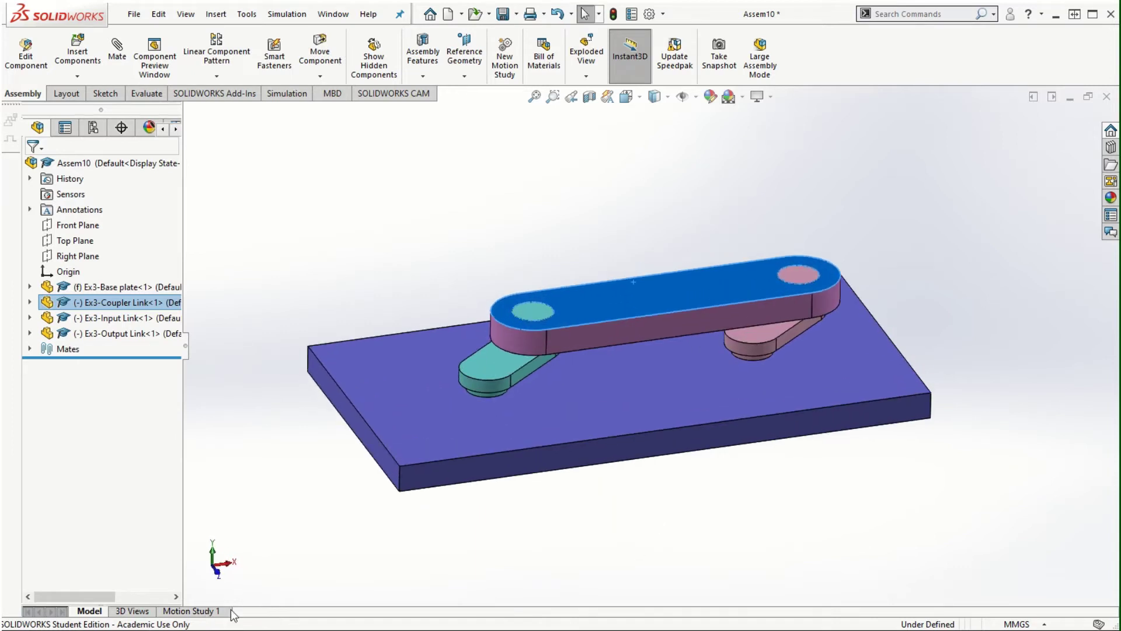
# Step: Open Motion Study 1 and expand its timeline
pyautogui.click(211, 611)
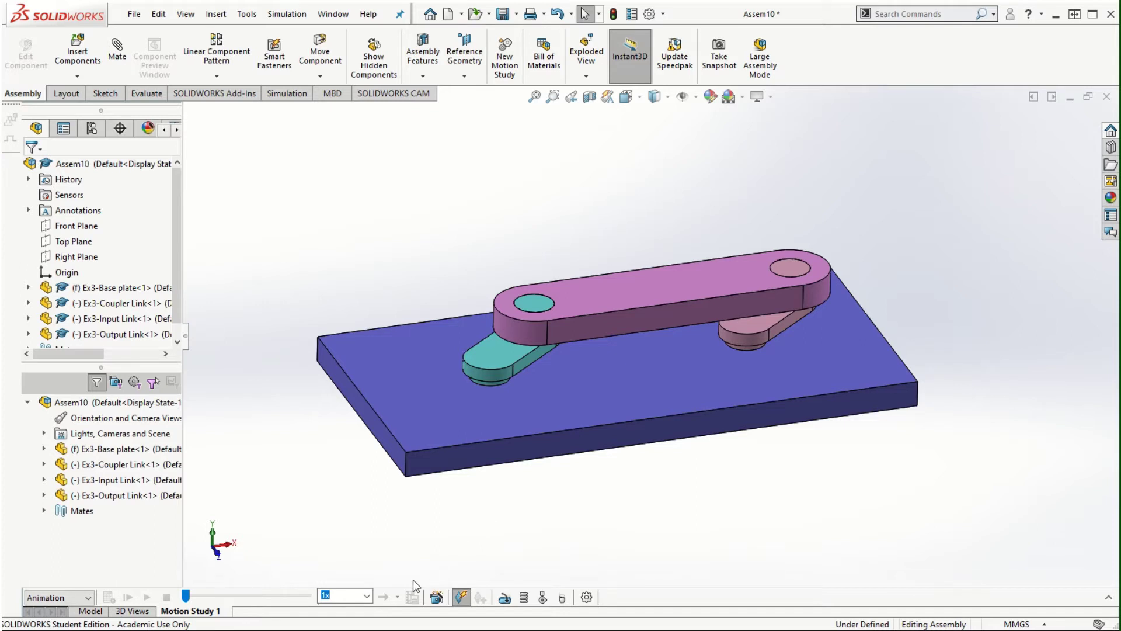
pyautogui.click(1109, 600)
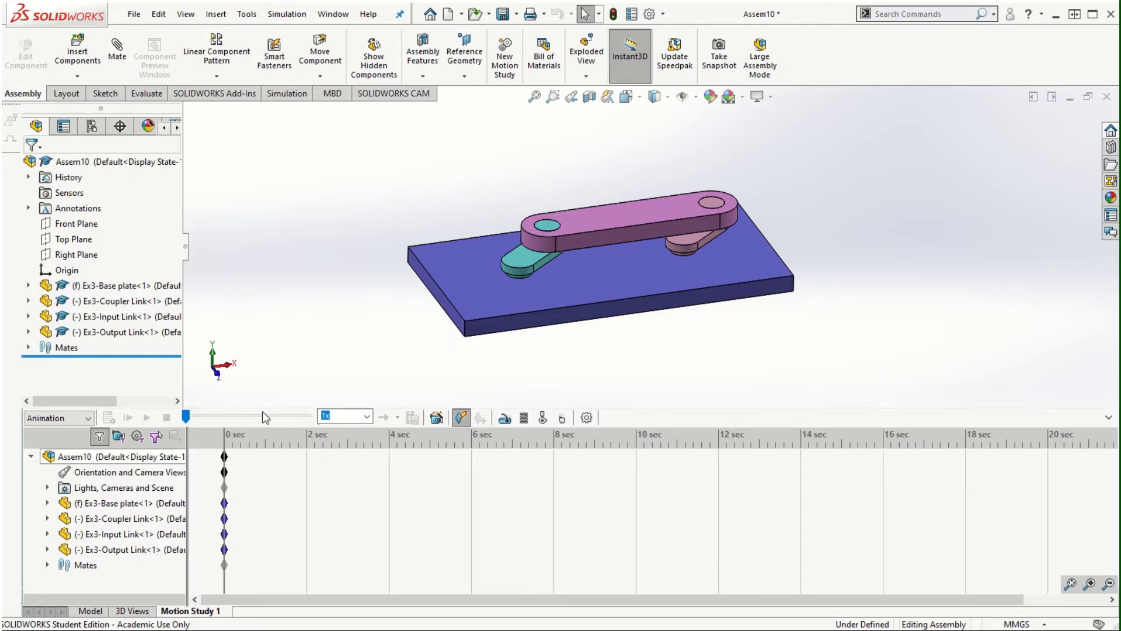
pyautogui.click(462, 417)
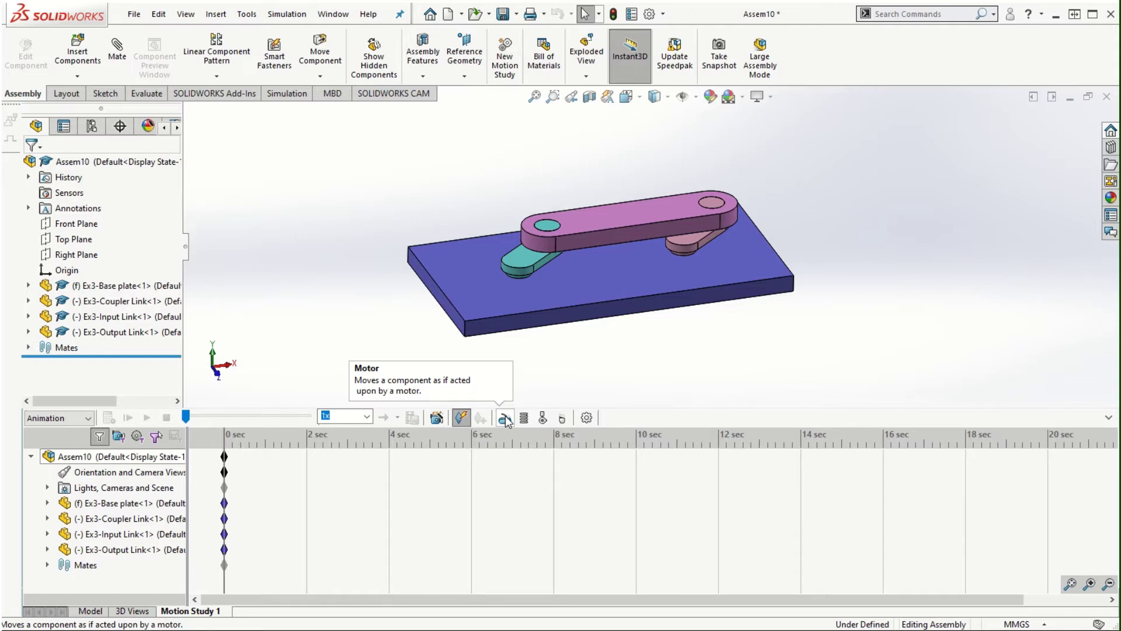
# Step: Add a constant-speed 100 RPM rotary motor on the cylindrical face of the input link's lower pin
pyautogui.click(505, 418)
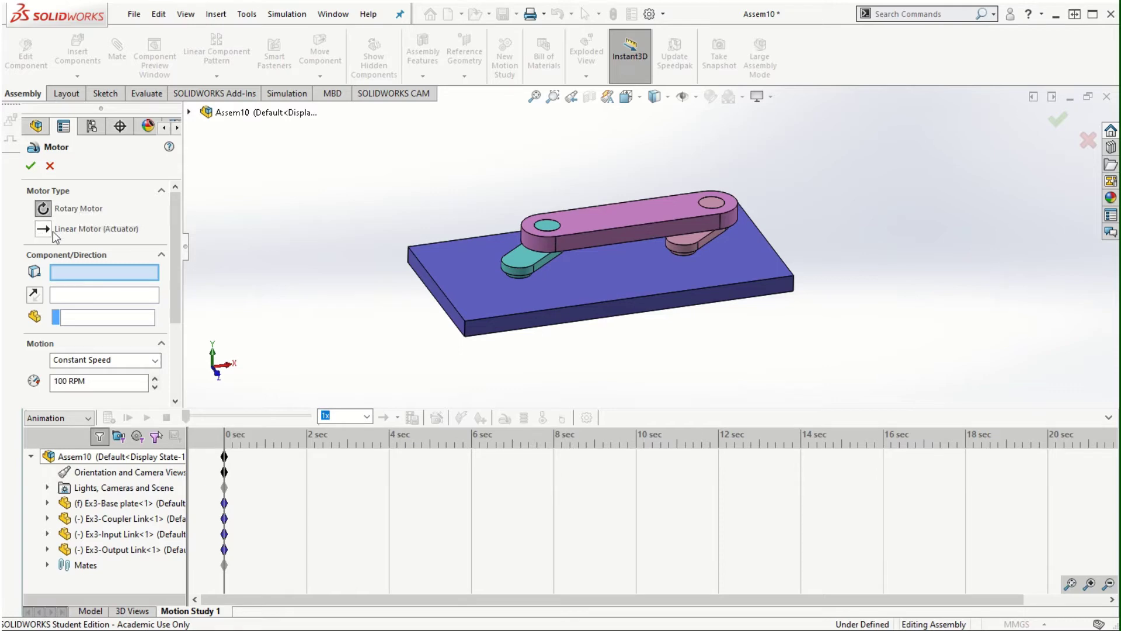
pyautogui.scroll(-5, 593, 249)
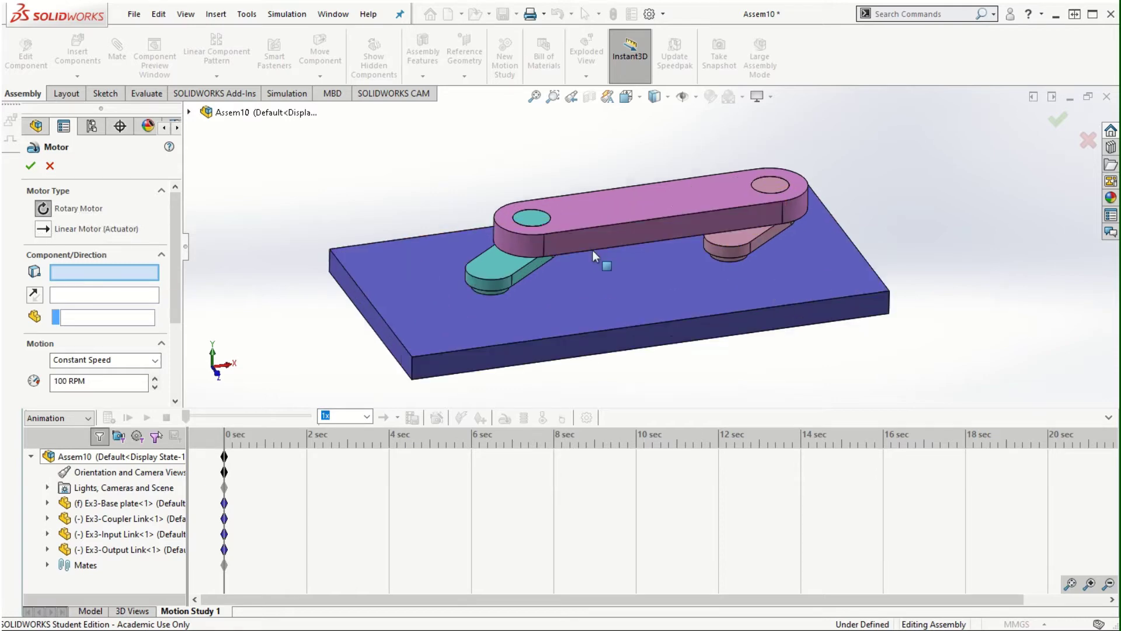
pyautogui.moveTo(649, 372); pyautogui.dragTo(638, 321, button='middle')
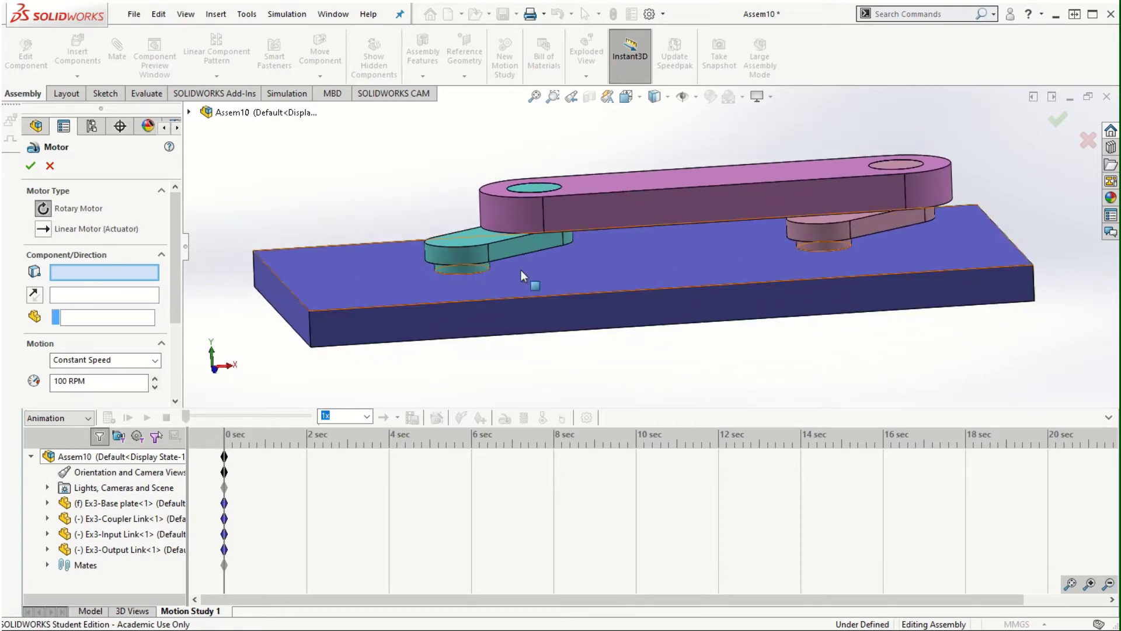
pyautogui.scroll(5, 461, 265)
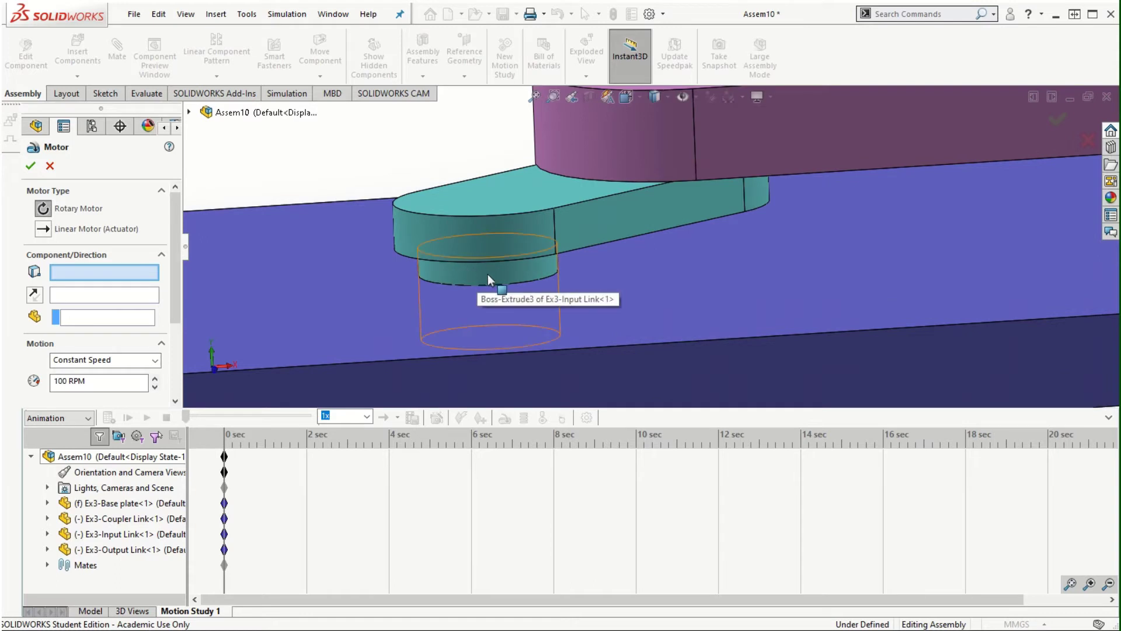
pyautogui.click(489, 272)
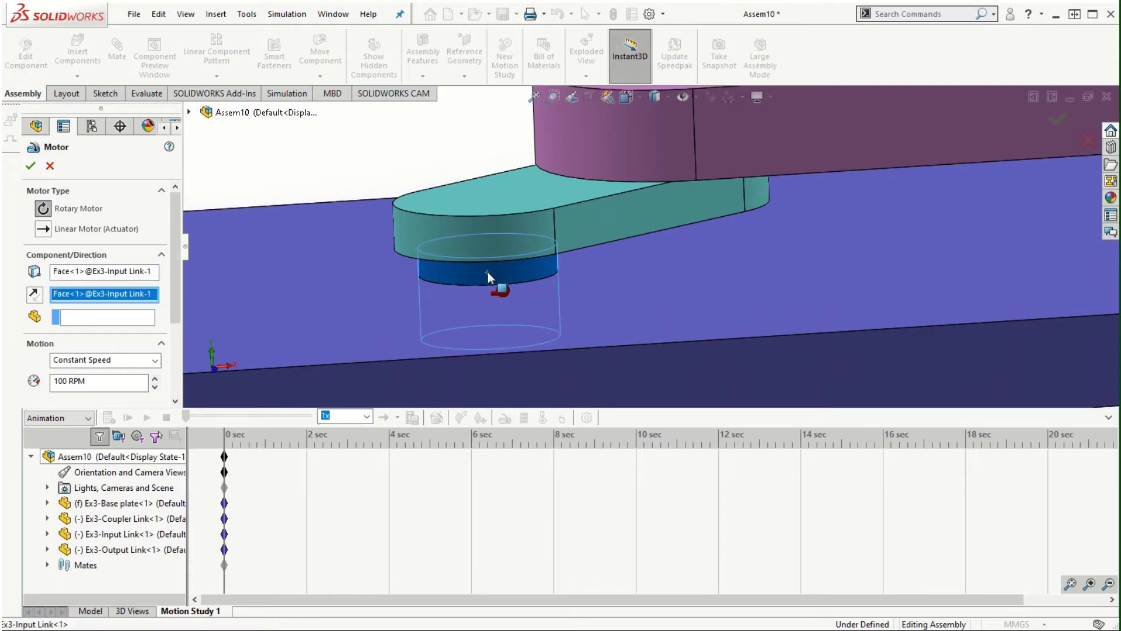
pyautogui.scroll(3, 593, 319)
pyautogui.moveTo(593, 319); pyautogui.dragTo(619, 345, button='middle')
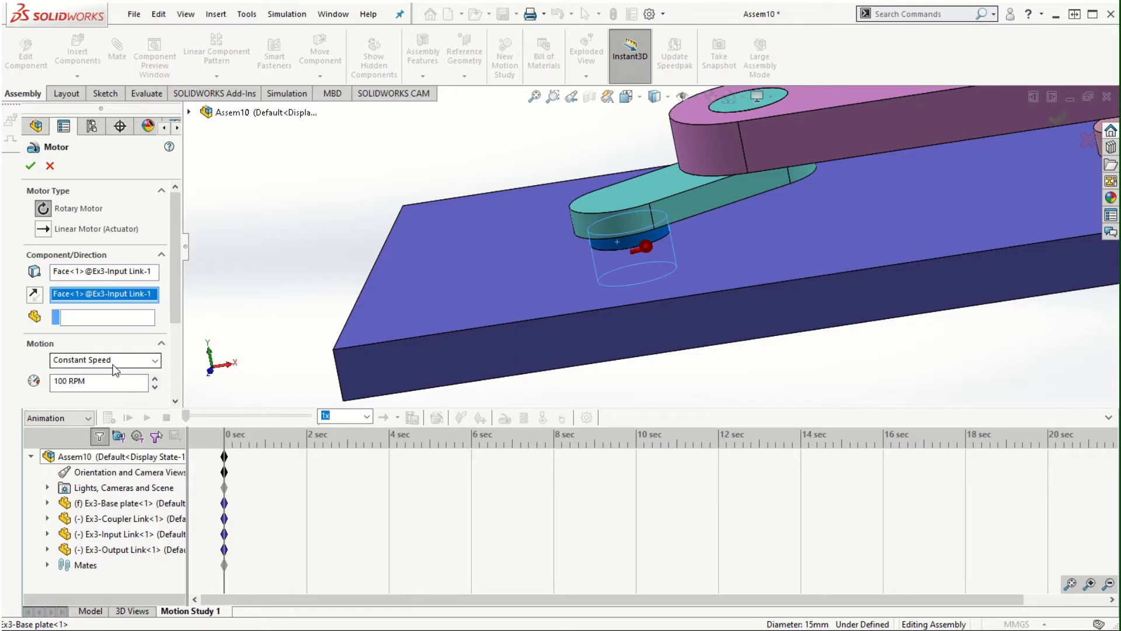
pyautogui.moveTo(177, 300)
pyautogui.mouseDown()
pyautogui.moveTo(184, 385)
pyautogui.moveTo(177, 312)
pyautogui.mouseUp()
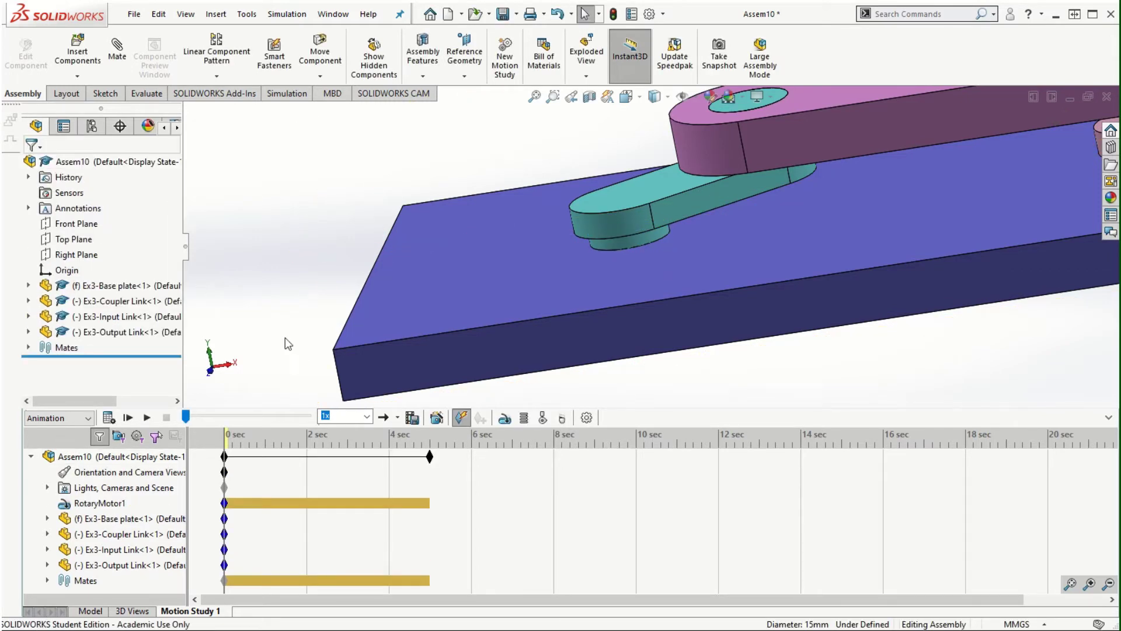
# Step: Set the animation's playback speed to 0.25x and play the motor-driven linkage motion
pyautogui.scroll(3, 983, 323)
pyautogui.scroll(-2, 974, 203)
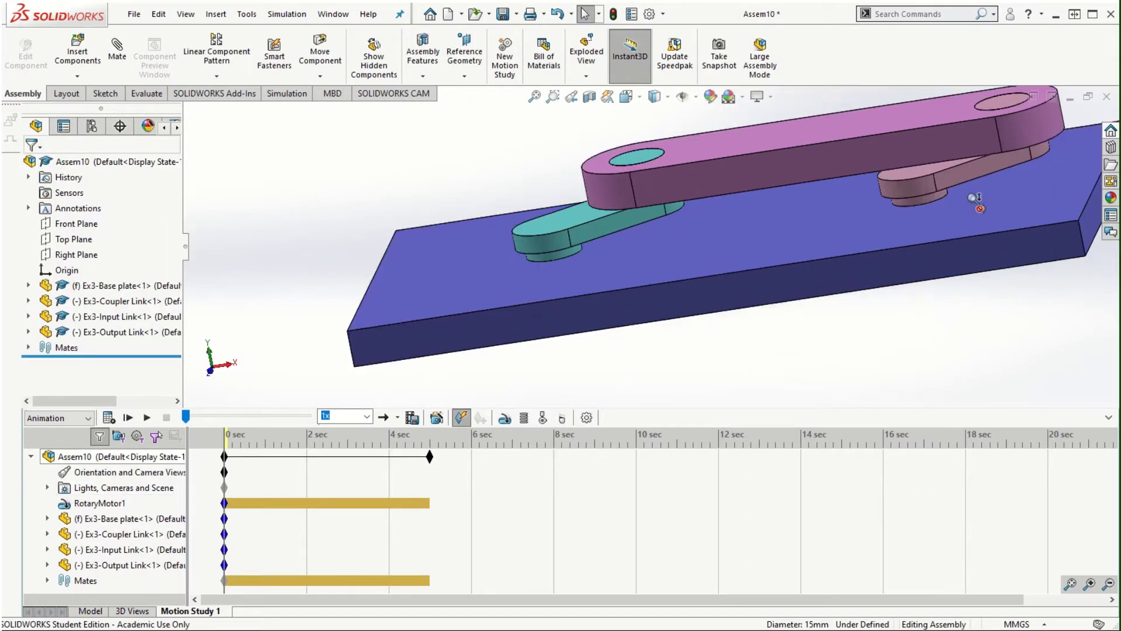
pyautogui.click(430, 456)
pyautogui.moveTo(430, 456); pyautogui.dragTo(418, 457)
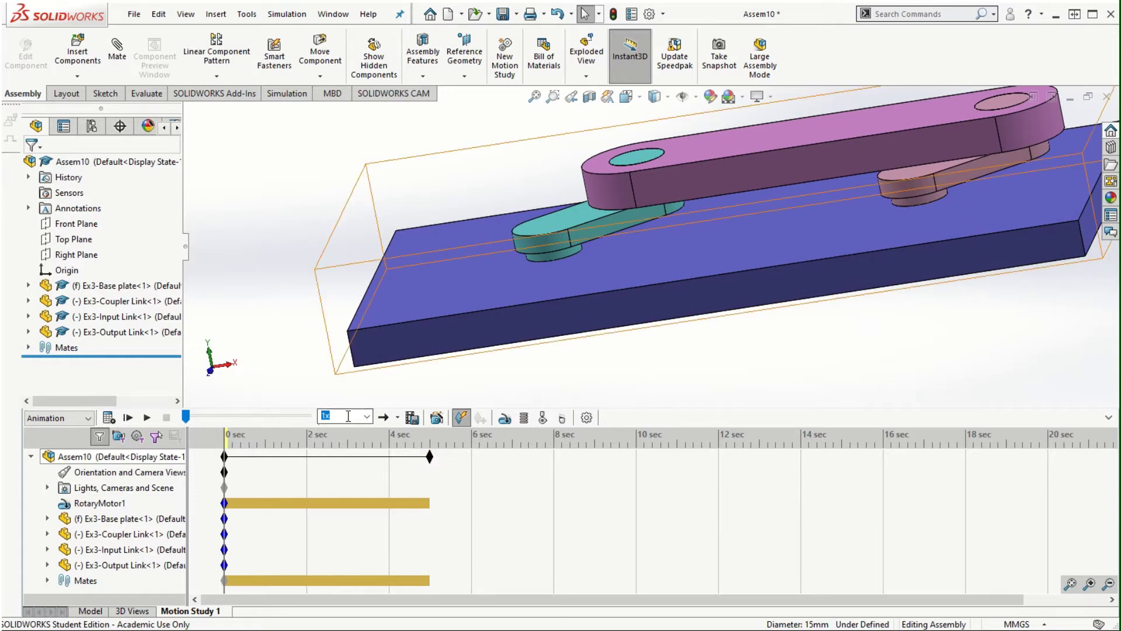
pyautogui.click(367, 417)
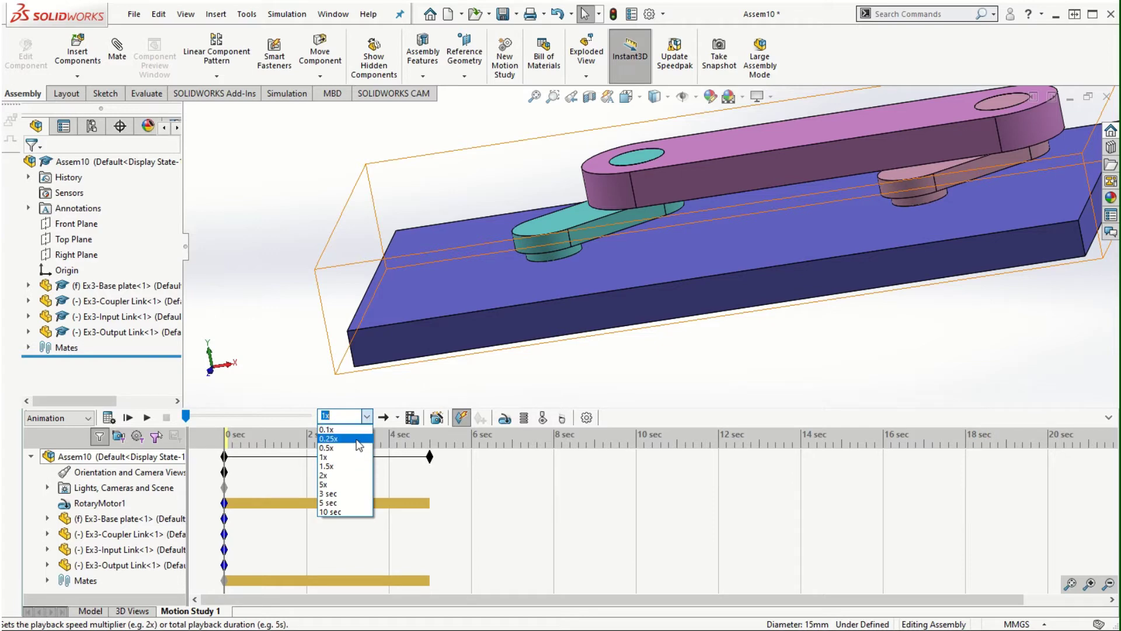
pyautogui.click(344, 439)
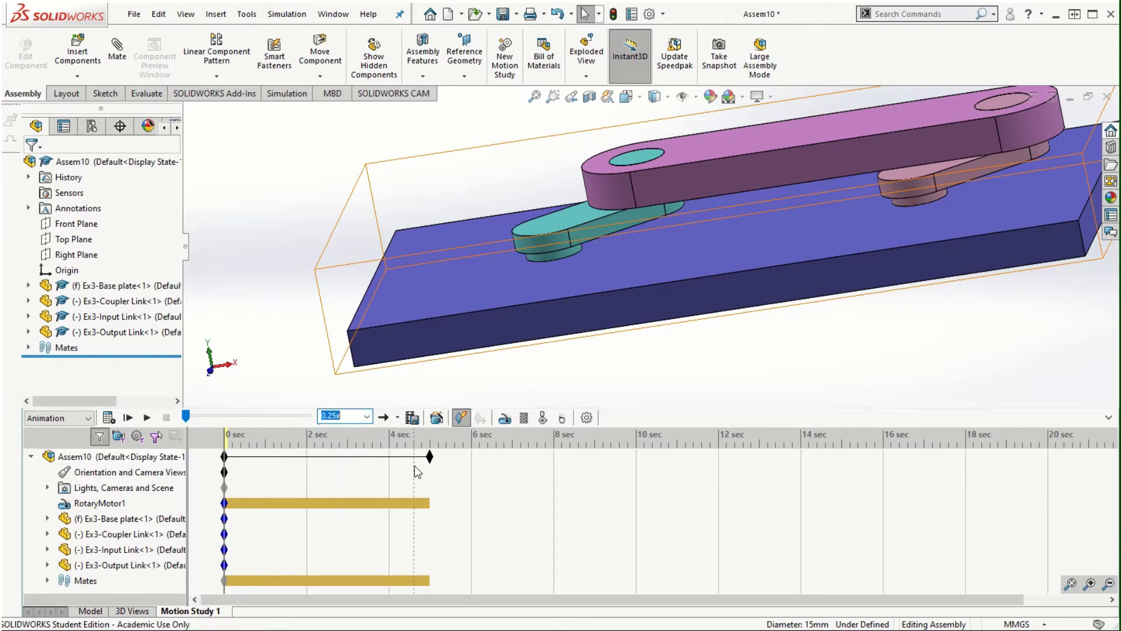
pyautogui.click(147, 417)
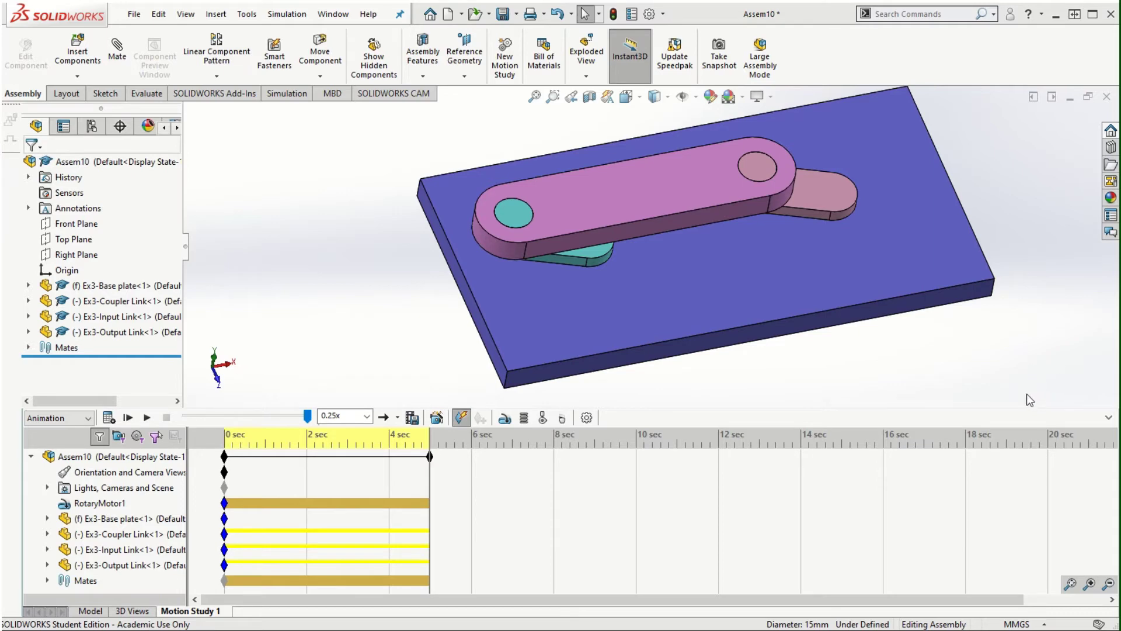
# Step: Collapse the motion study timeline and return to the assembly model
pyautogui.click(1108, 419)
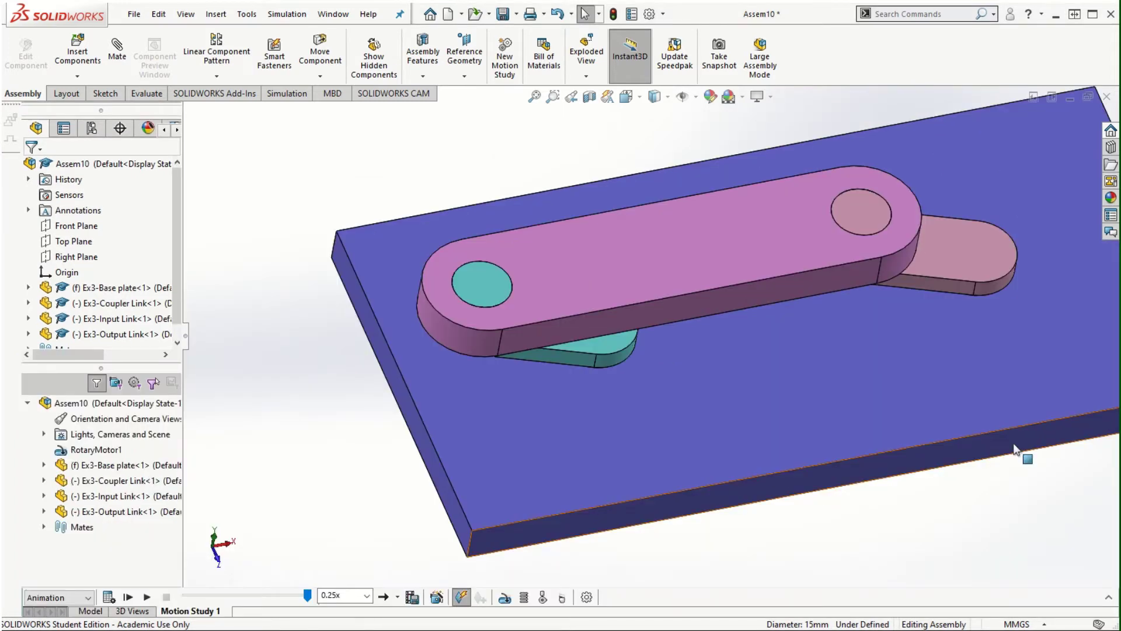
pyautogui.press('f')
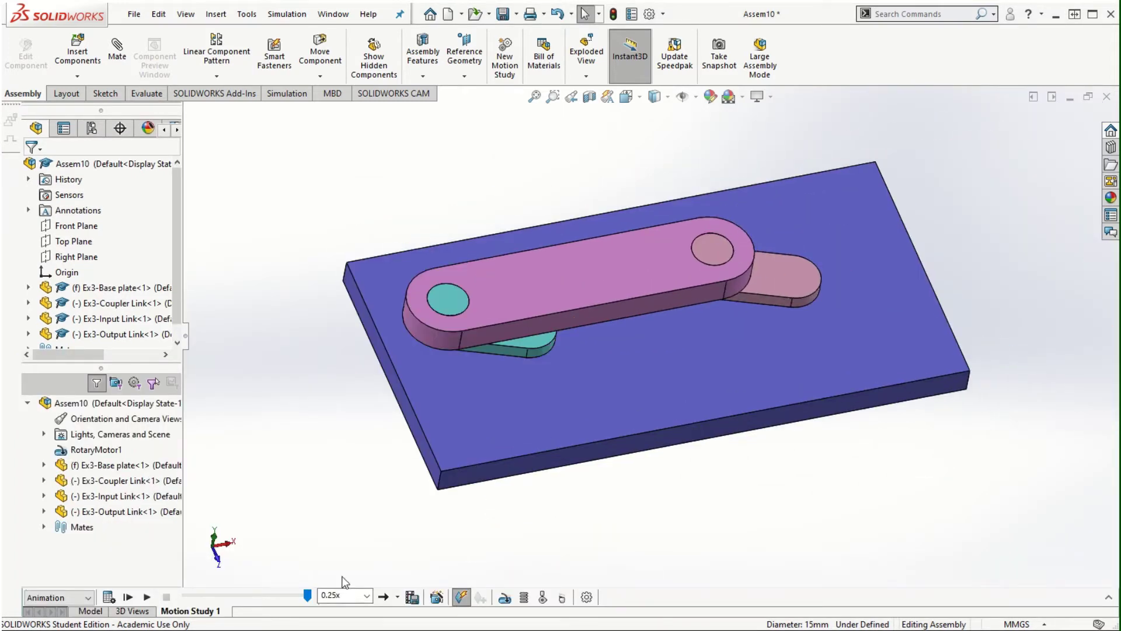
pyautogui.click(90, 611)
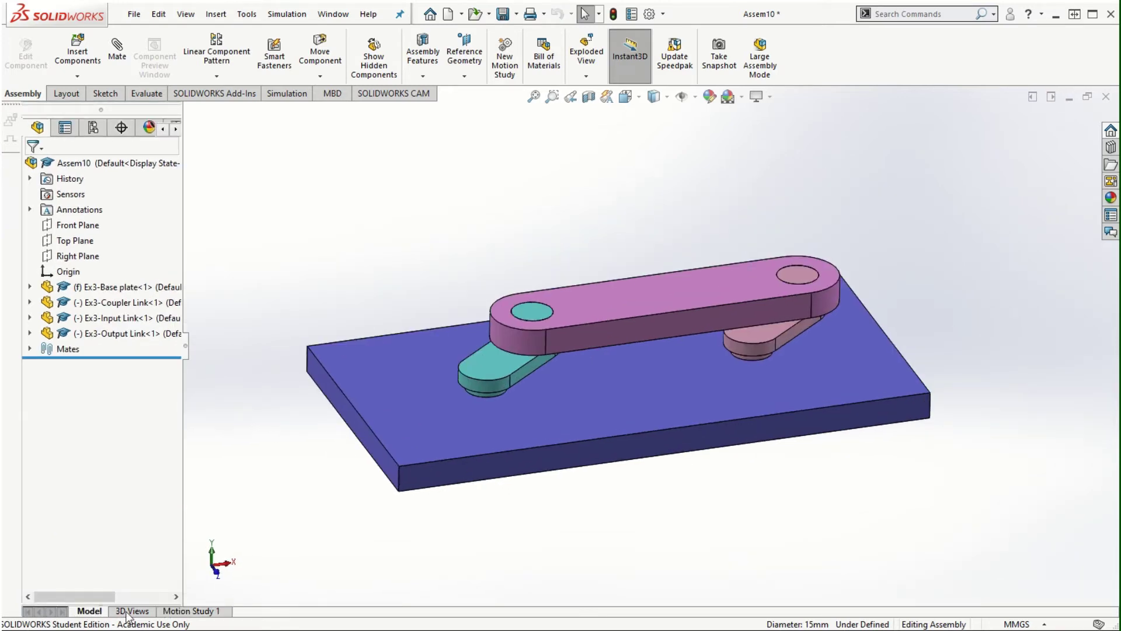
pyautogui.moveTo(605, 388); pyautogui.dragTo(694, 502, button='middle')
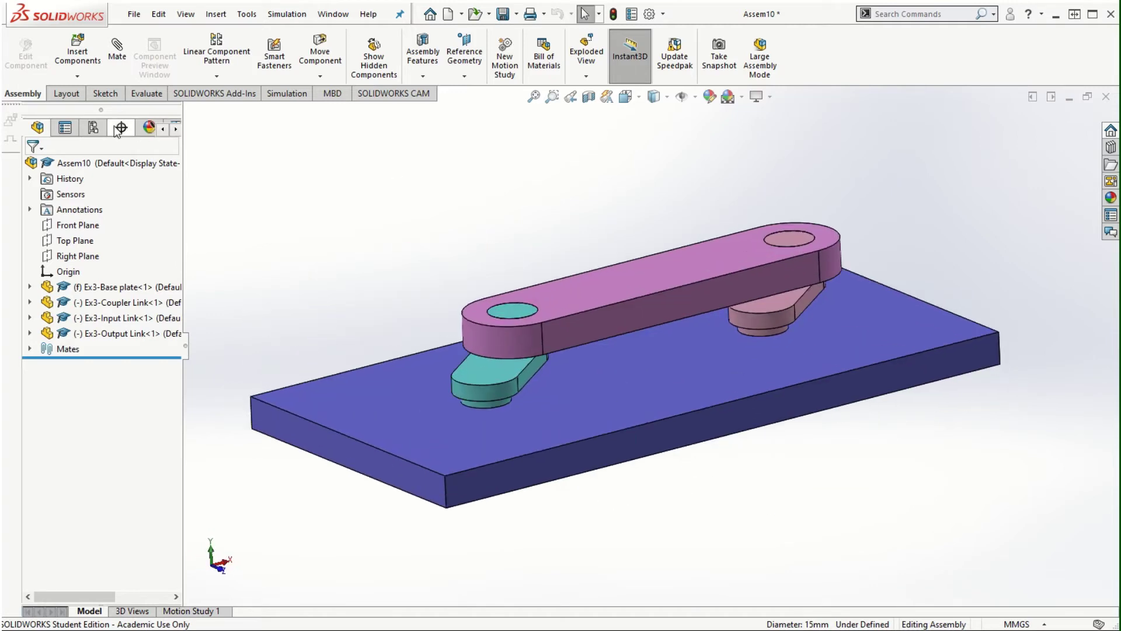
# Step: Start Clearance Verification and select the coupler link and the base plate as the components to compare
pyautogui.click(148, 95)
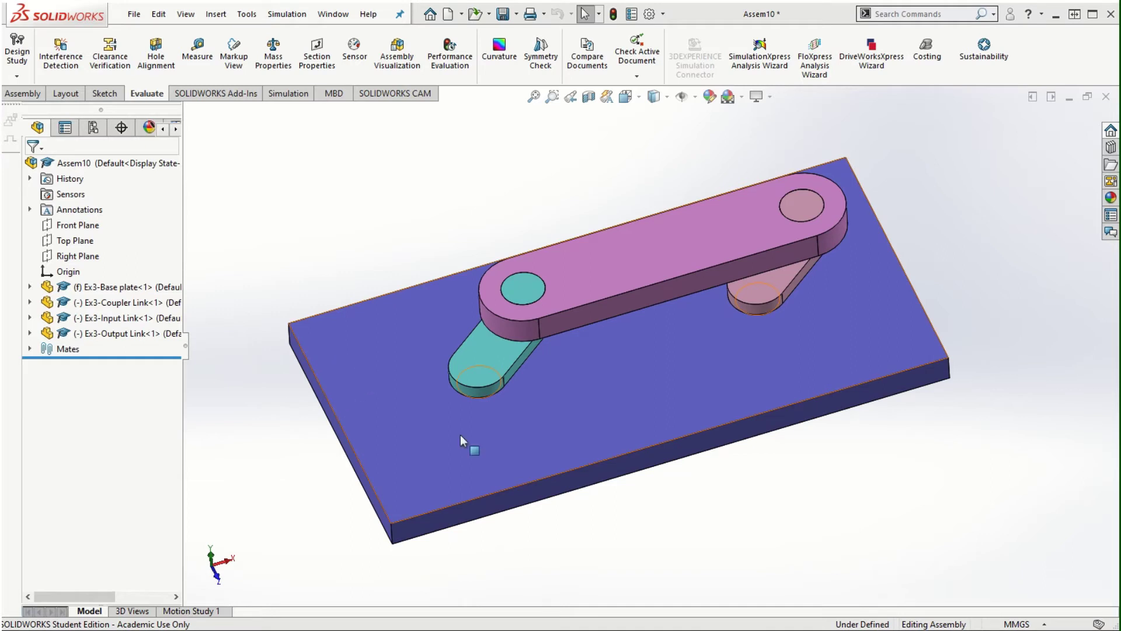
pyautogui.moveTo(601, 457); pyautogui.dragTo(656, 443, button='middle')
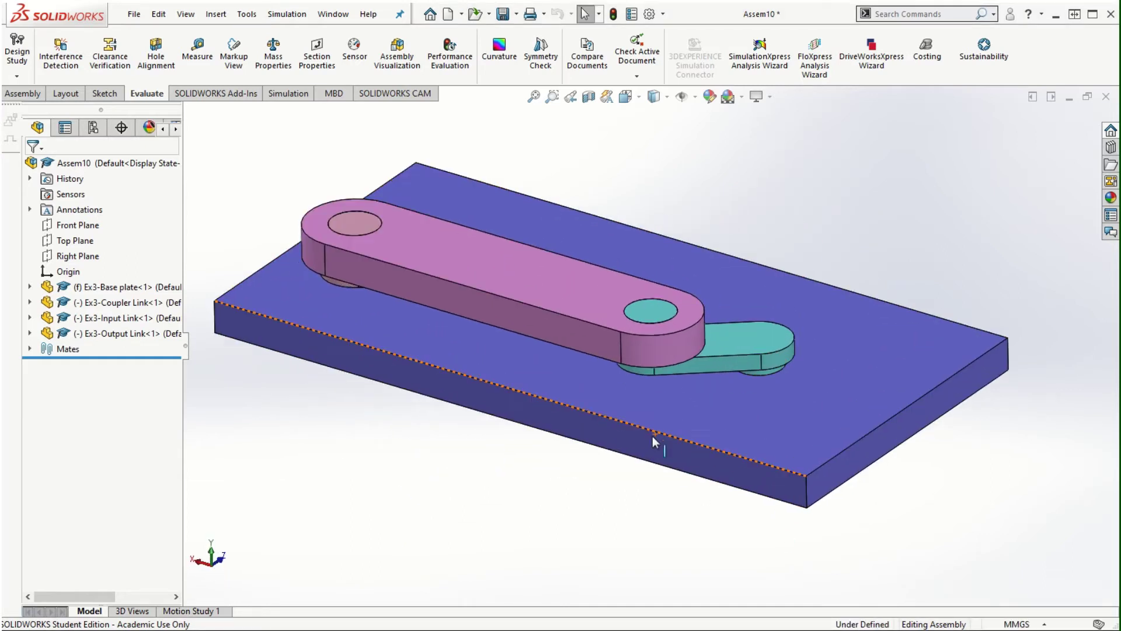
pyautogui.scroll(-2, 403, 234)
pyautogui.scroll(3, 368, 187)
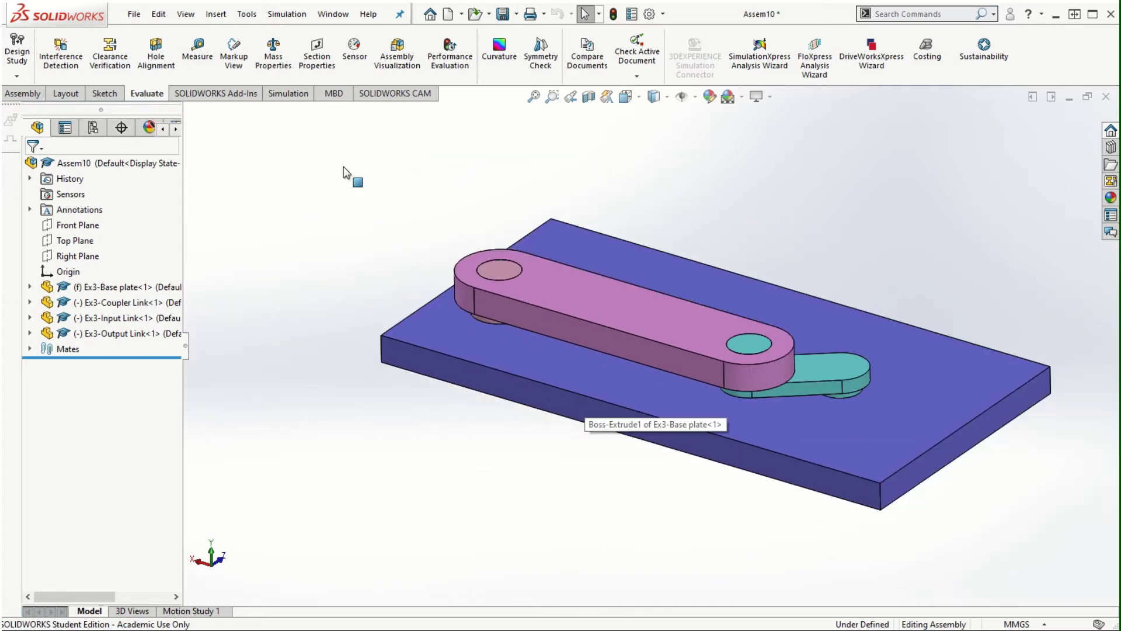
pyautogui.click(91, 65)
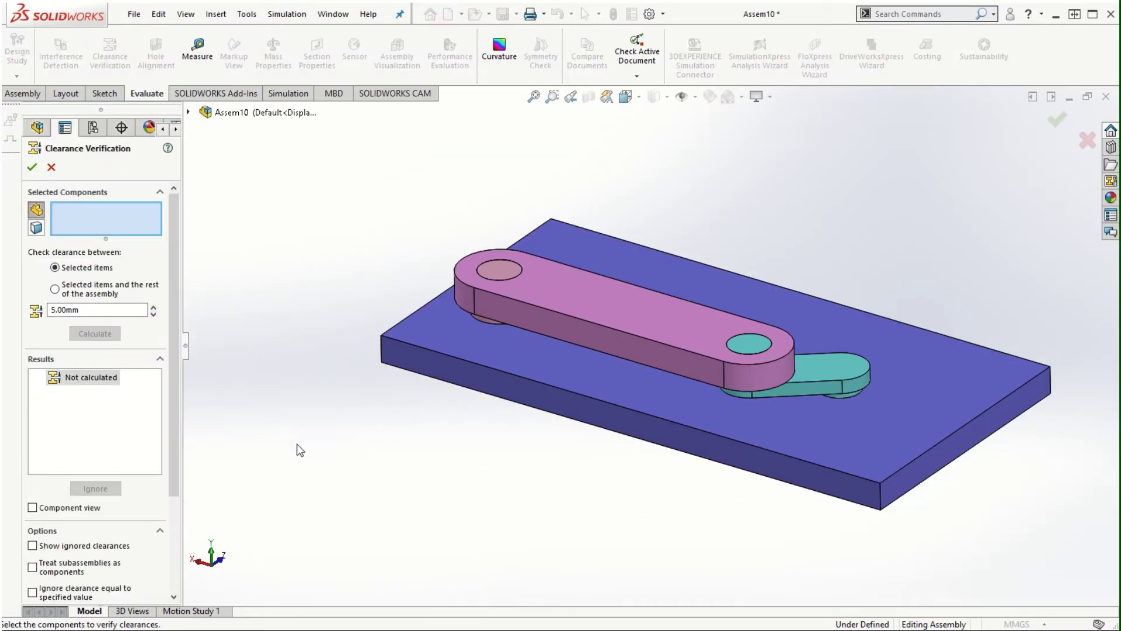
pyautogui.moveTo(482, 461); pyautogui.dragTo(513, 444, button='middle')
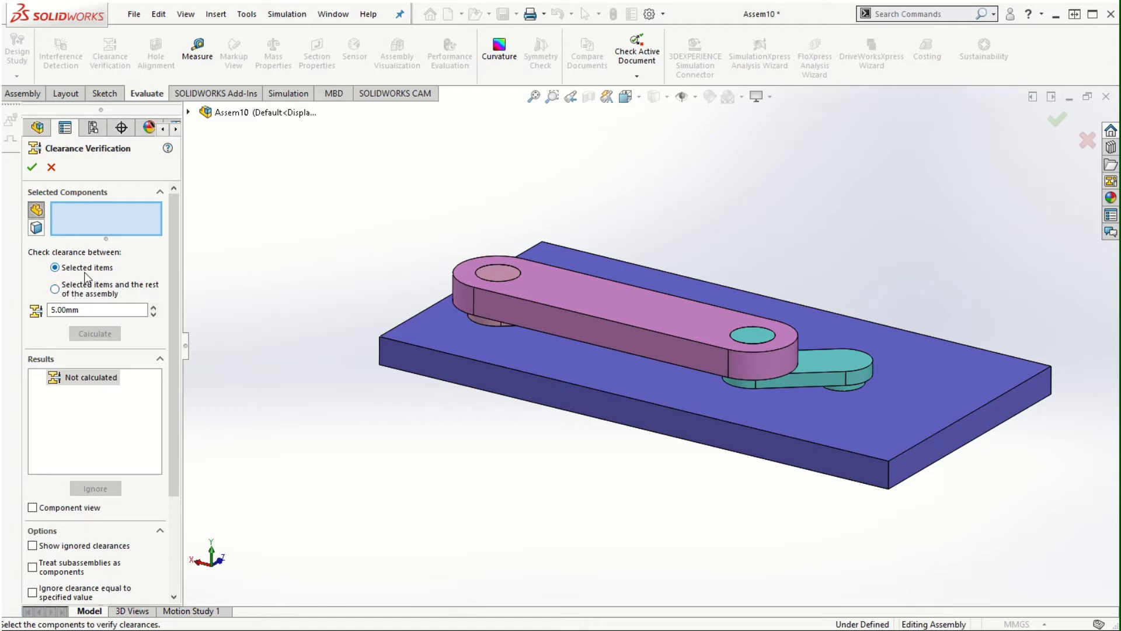
pyautogui.click(560, 289)
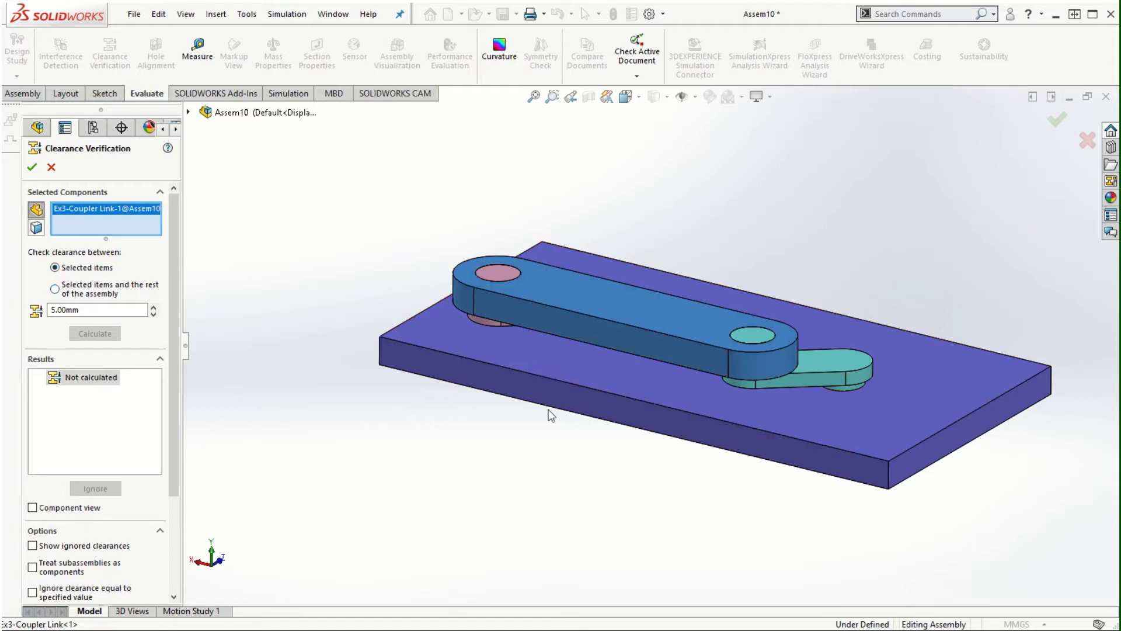
pyautogui.click(544, 359)
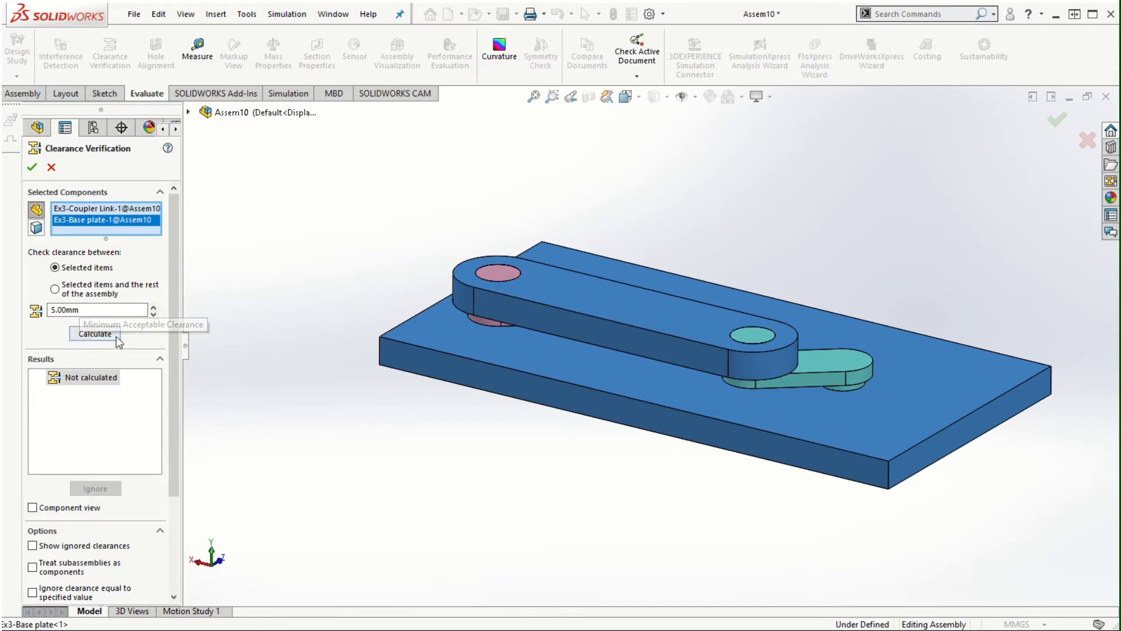
# Step: Set the minimum acceptable clearance to 10 mm and calculate the clearance between the coupler link and base plate
pyautogui.moveTo(117, 309); pyautogui.dragTo(36, 309)
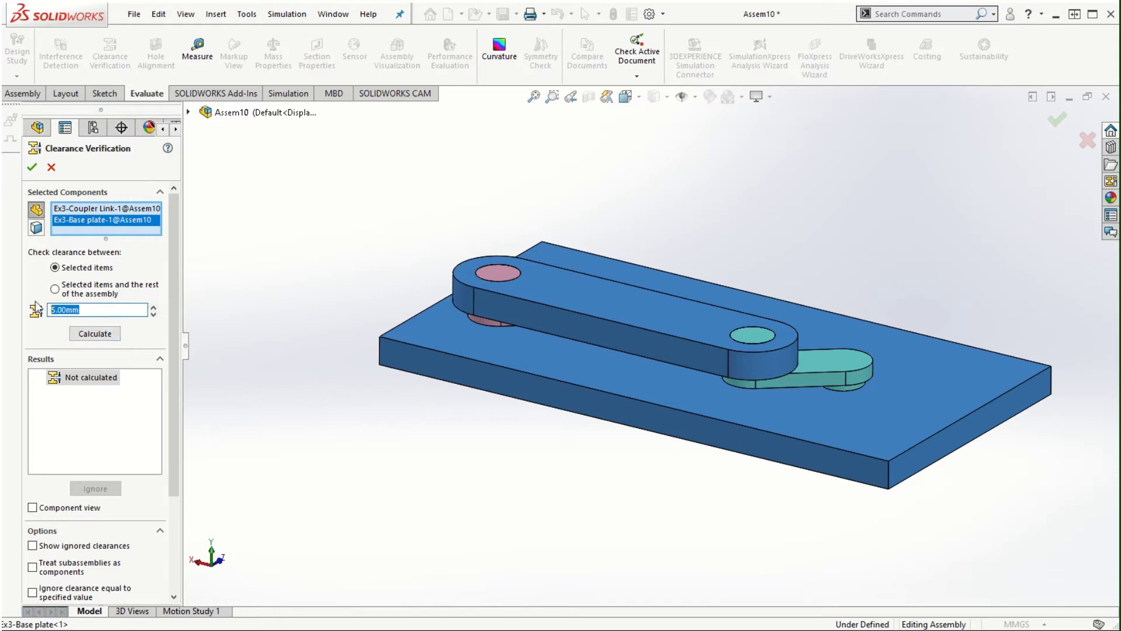
pyautogui.write('1')
pyautogui.click(95, 333)
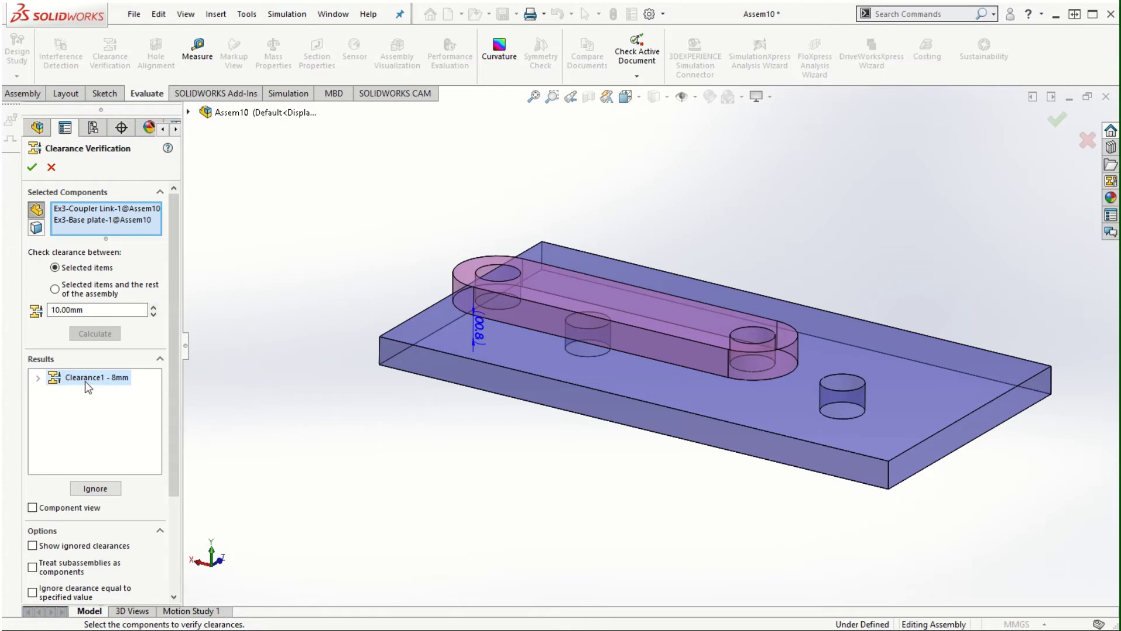
# Step: Expand the clearance result and highlight the base plate and coupler link in turn, collapsing the result to finish
pyautogui.click(38, 379)
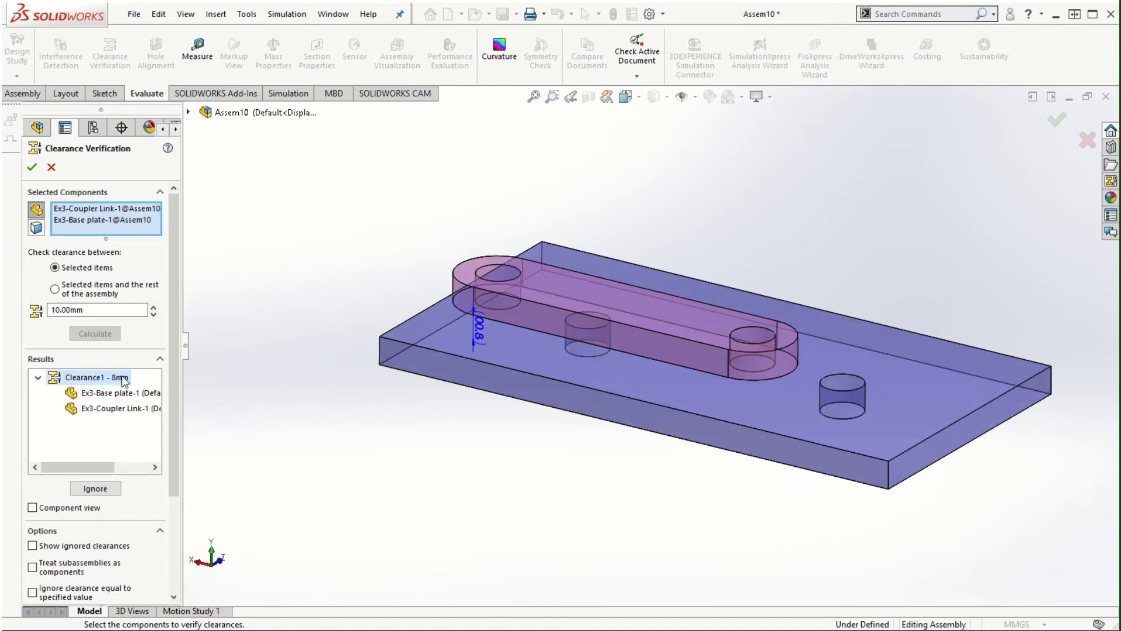
pyautogui.click(94, 394)
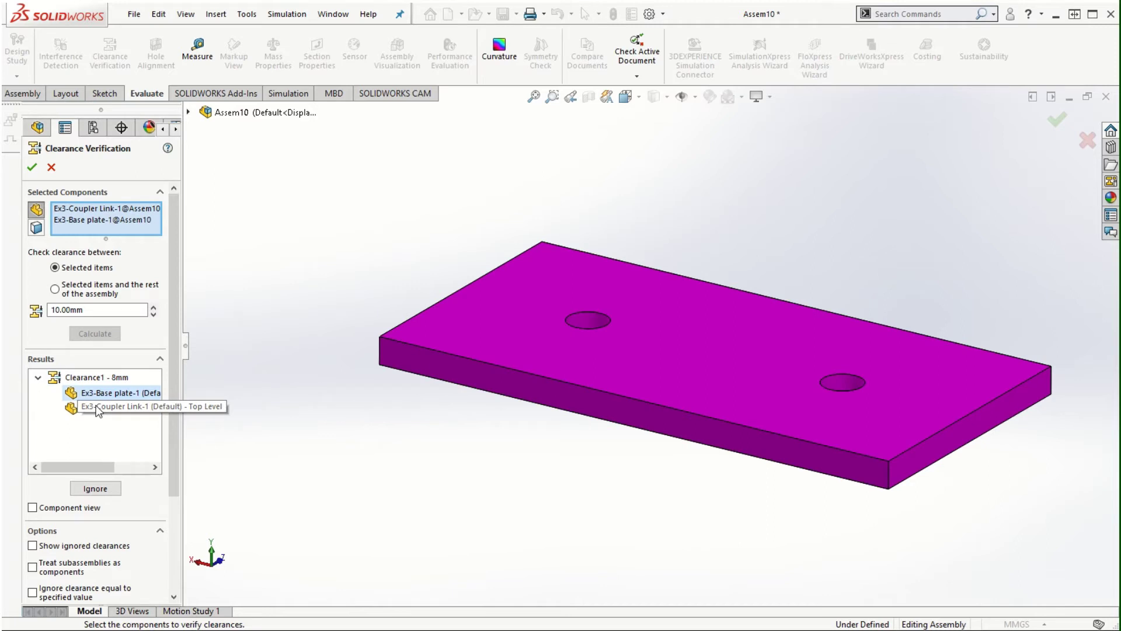
pyautogui.click(97, 408)
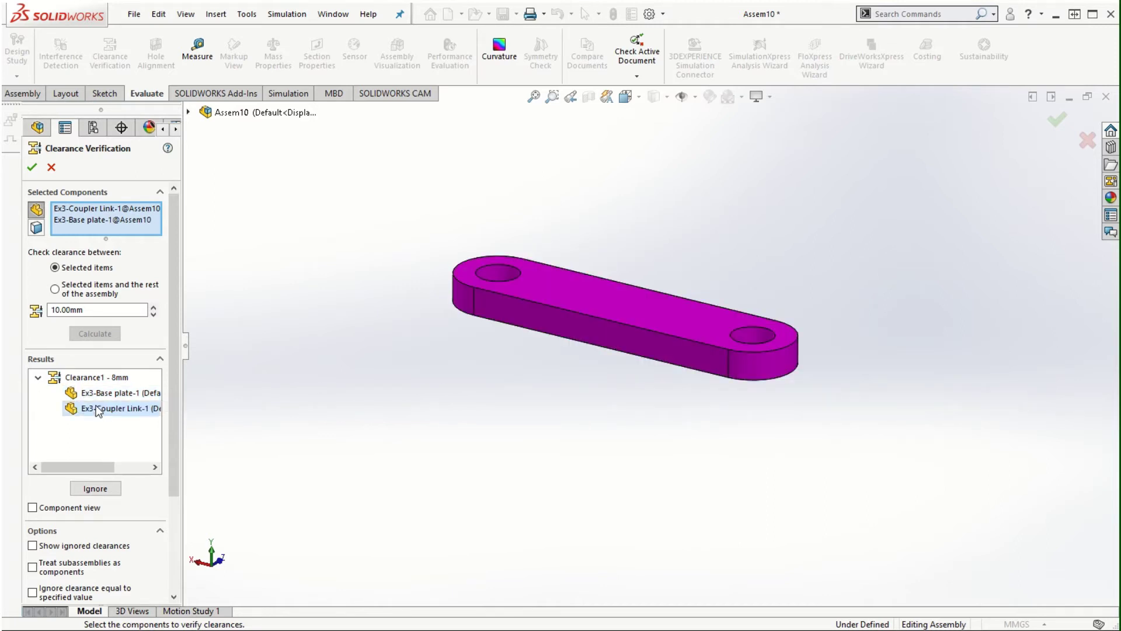
pyautogui.click(38, 378)
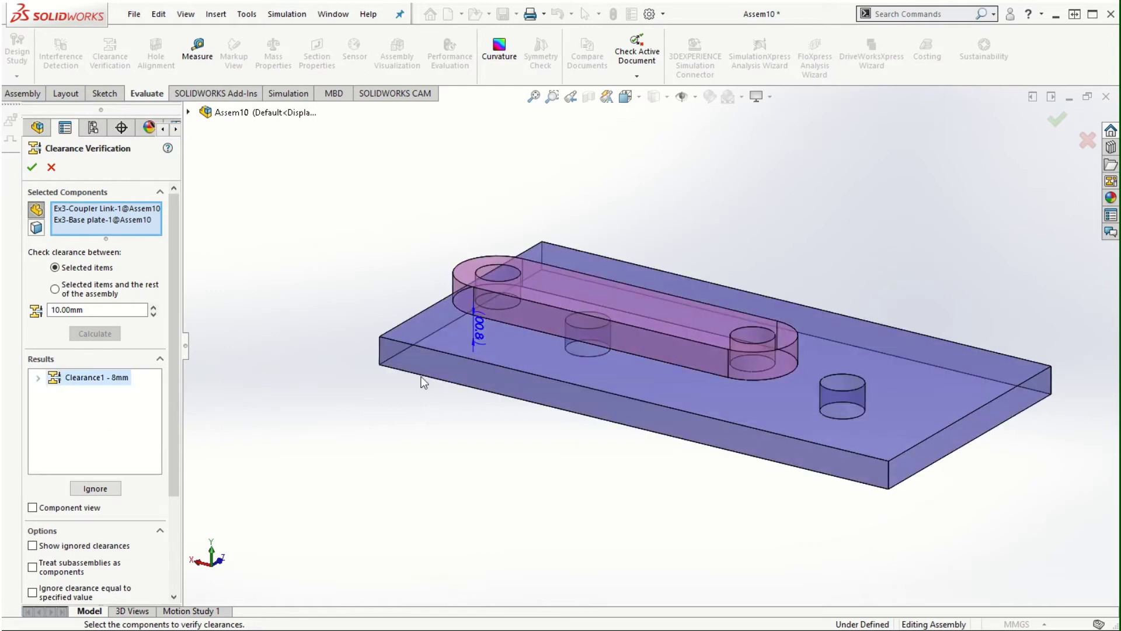
# Step: Examine the clearance dimension between the coupler link and base plate up close and from the side
pyautogui.scroll(-8, 576, 307)
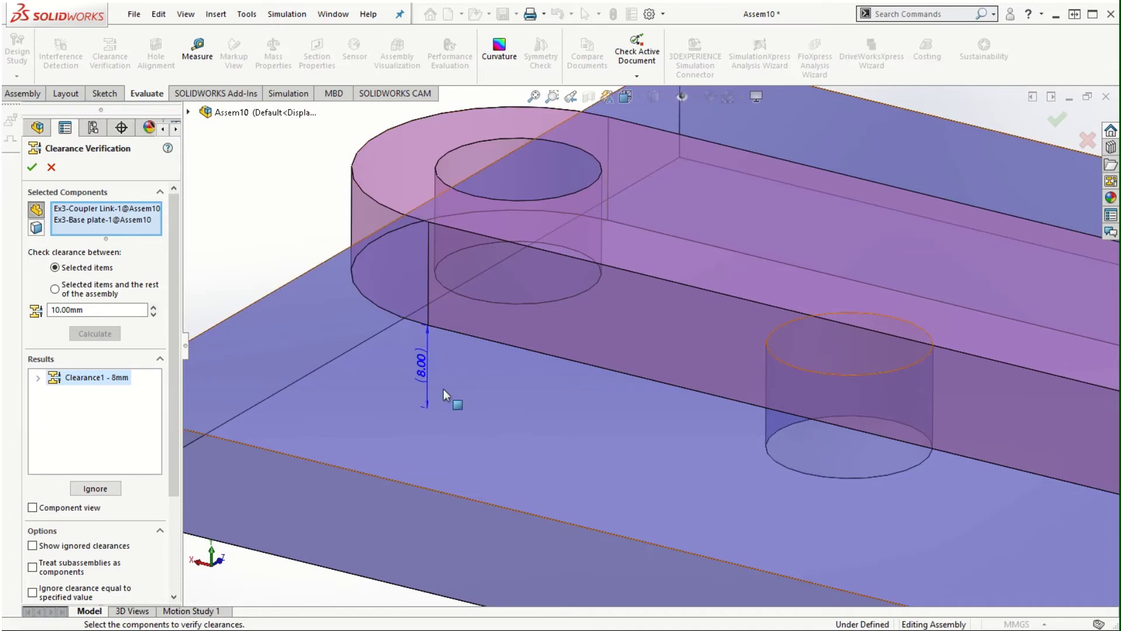
pyautogui.scroll(4, 596, 415)
pyautogui.moveTo(596, 449); pyautogui.dragTo(625, 383, button='middle')
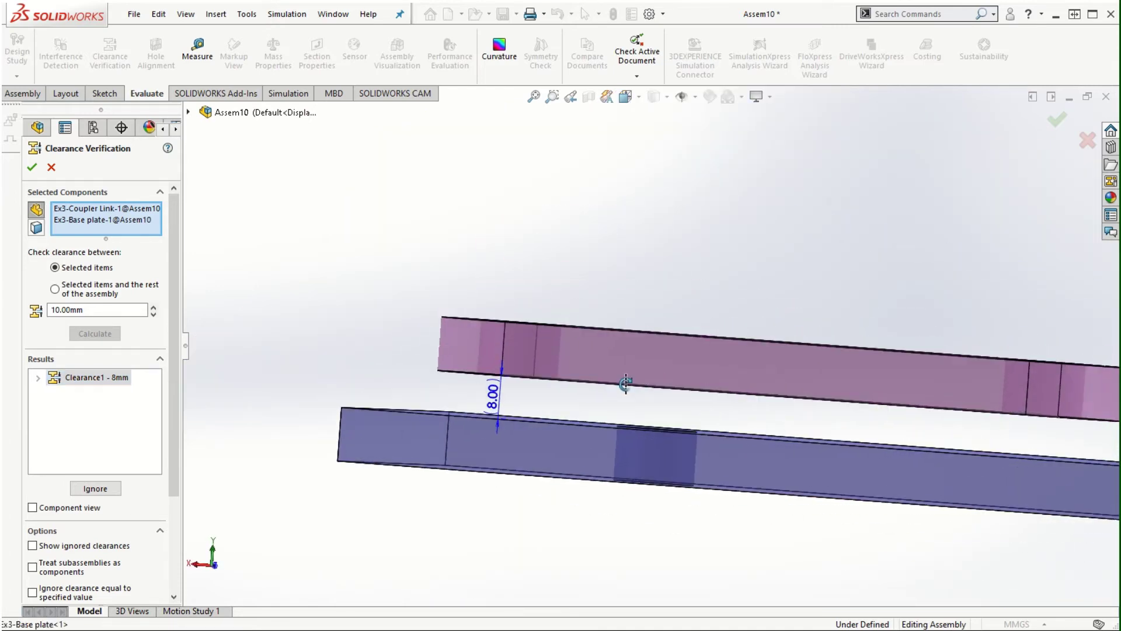
pyautogui.scroll(-2, 714, 418)
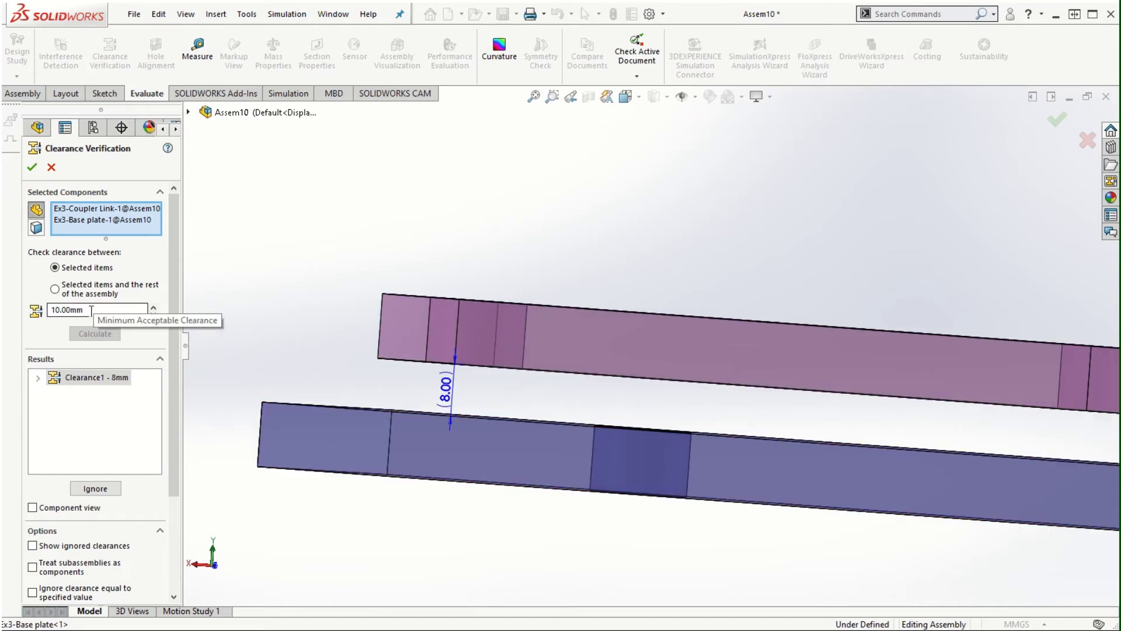
# Step: Set the minimum acceptable clearance to 5 mm and recalculate the clearance between the coupler link and base plate
pyautogui.moveTo(88, 309); pyautogui.dragTo(15, 299)
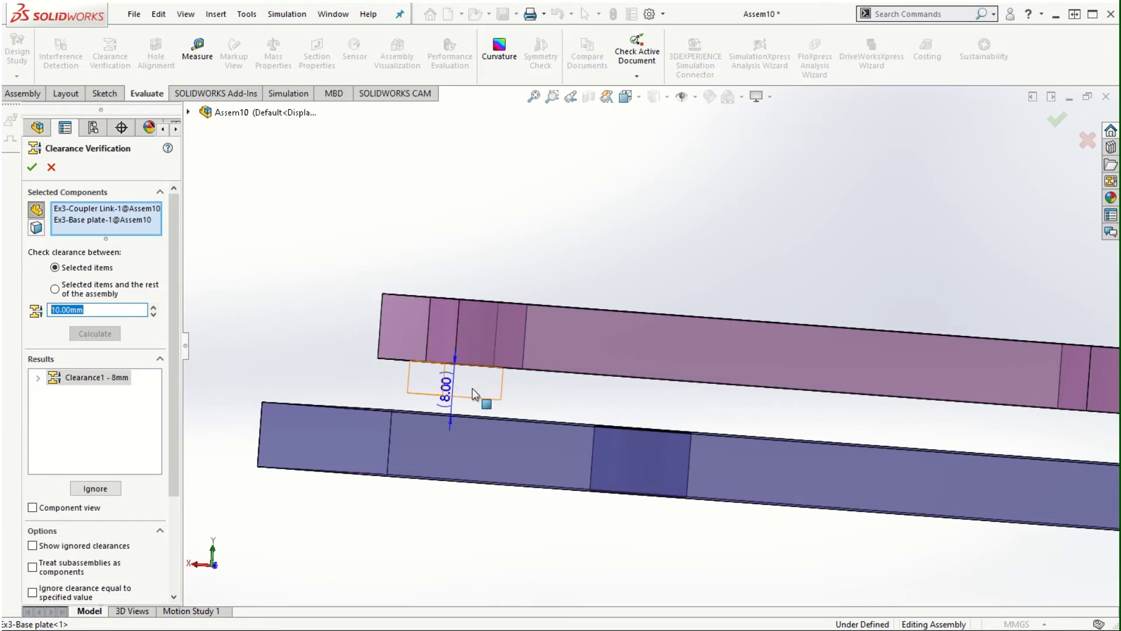
pyautogui.moveTo(526, 415); pyautogui.dragTo(475, 396, button='middle')
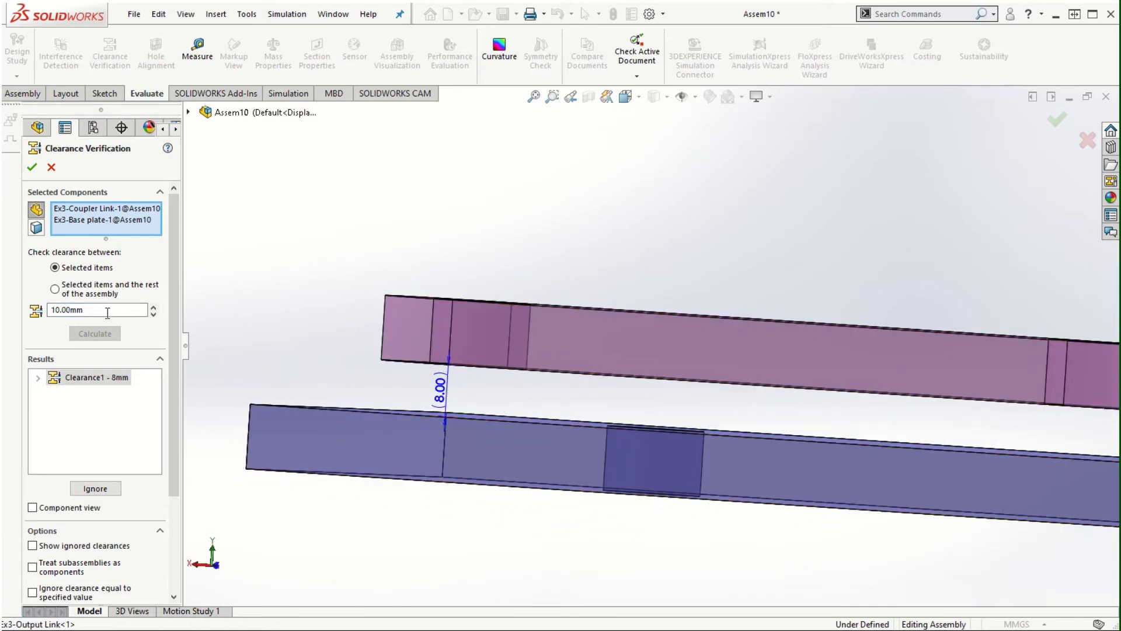
pyautogui.moveTo(99, 309); pyautogui.dragTo(18, 299)
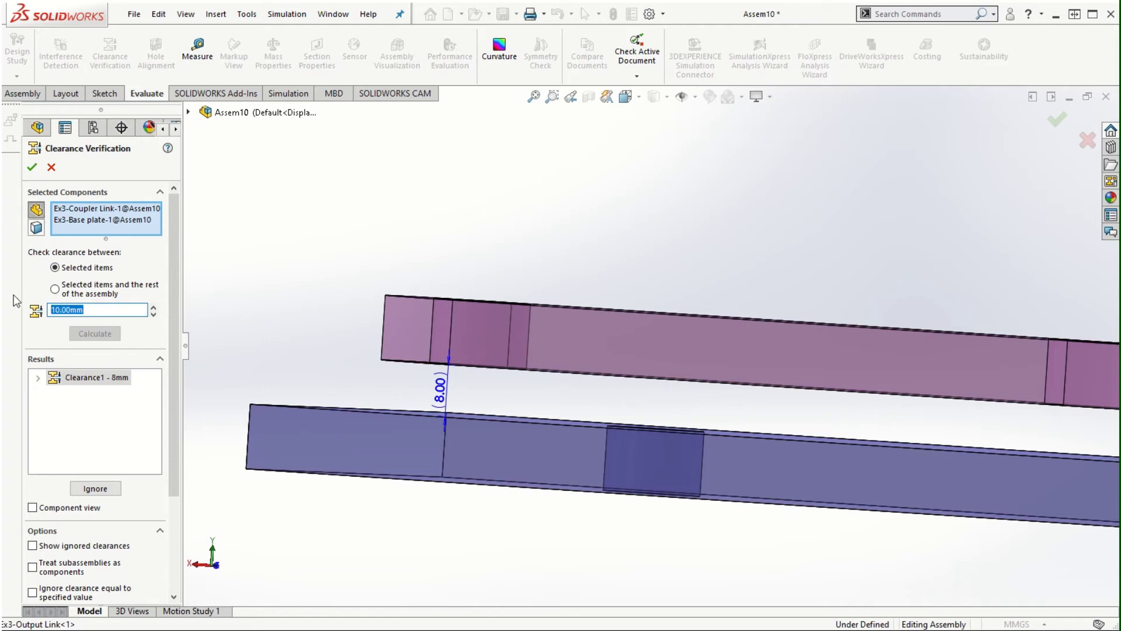
pyautogui.write('5')
pyautogui.press('Return')
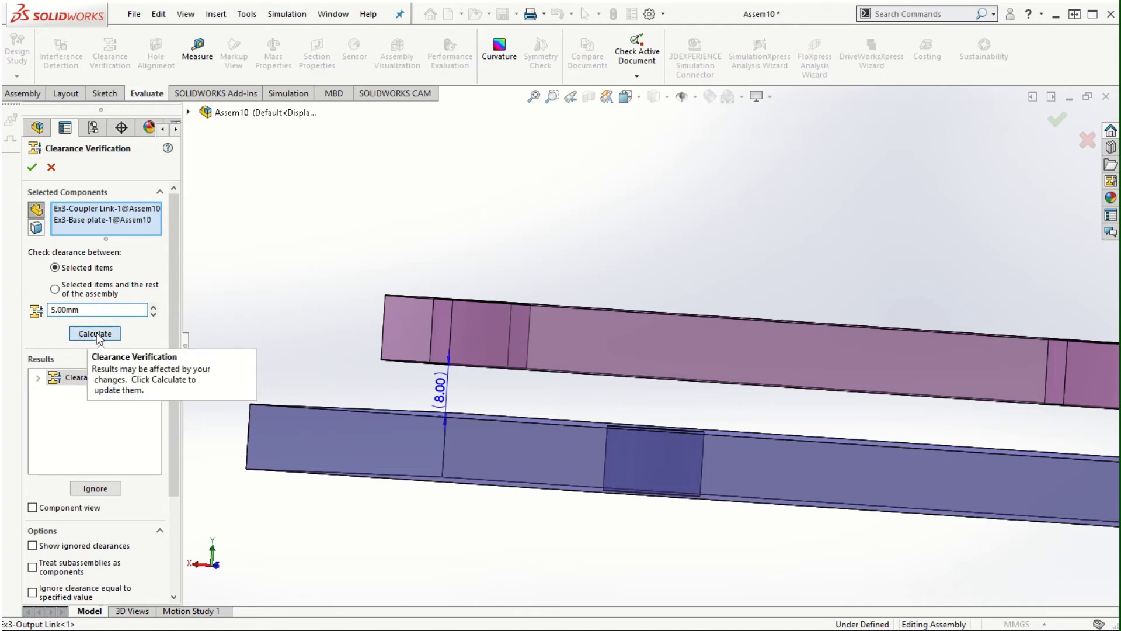
pyautogui.click(93, 333)
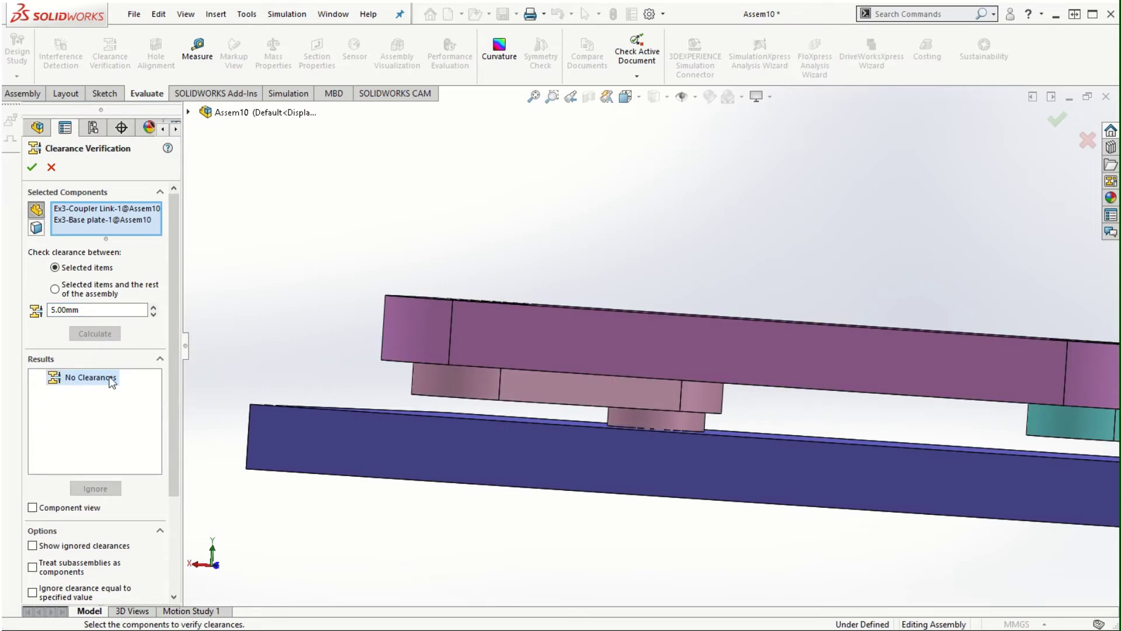
# Step: Examine the linkage from above and close Clearance Verification, returning to the assembly
pyautogui.moveTo(801, 382); pyautogui.dragTo(992, 511, button='middle')
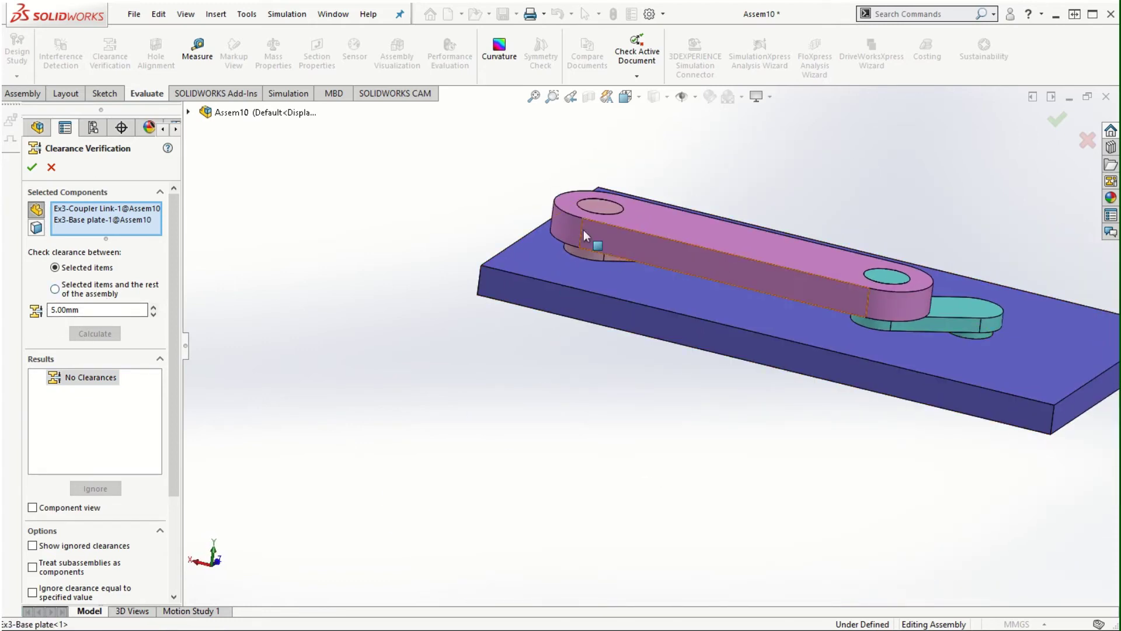
pyautogui.scroll(-2, 932, 332)
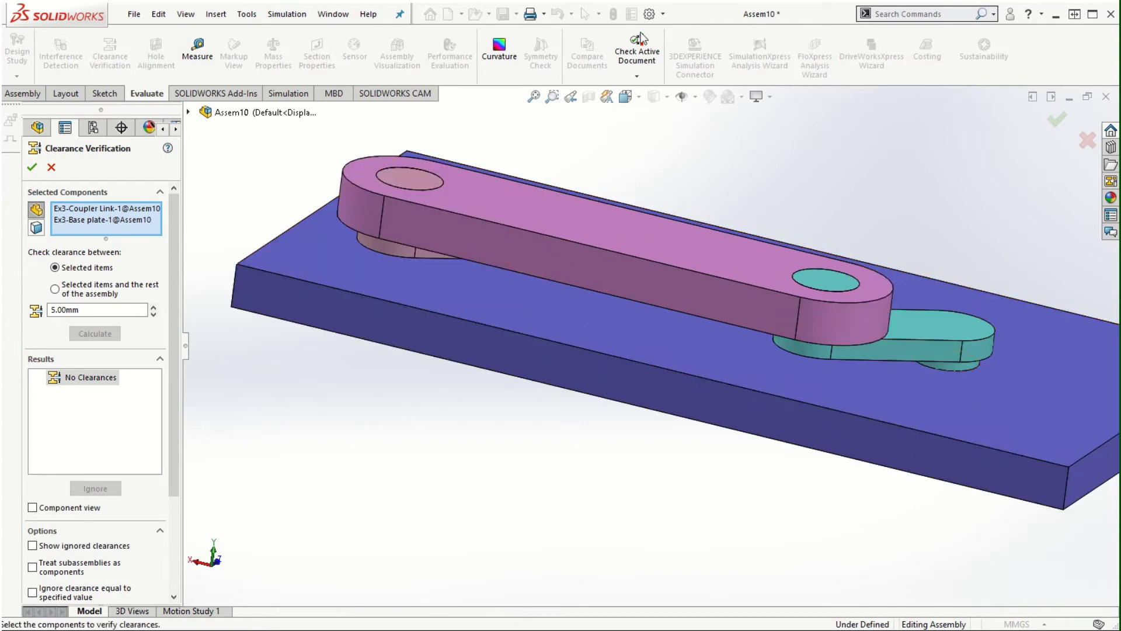
pyautogui.press('z')
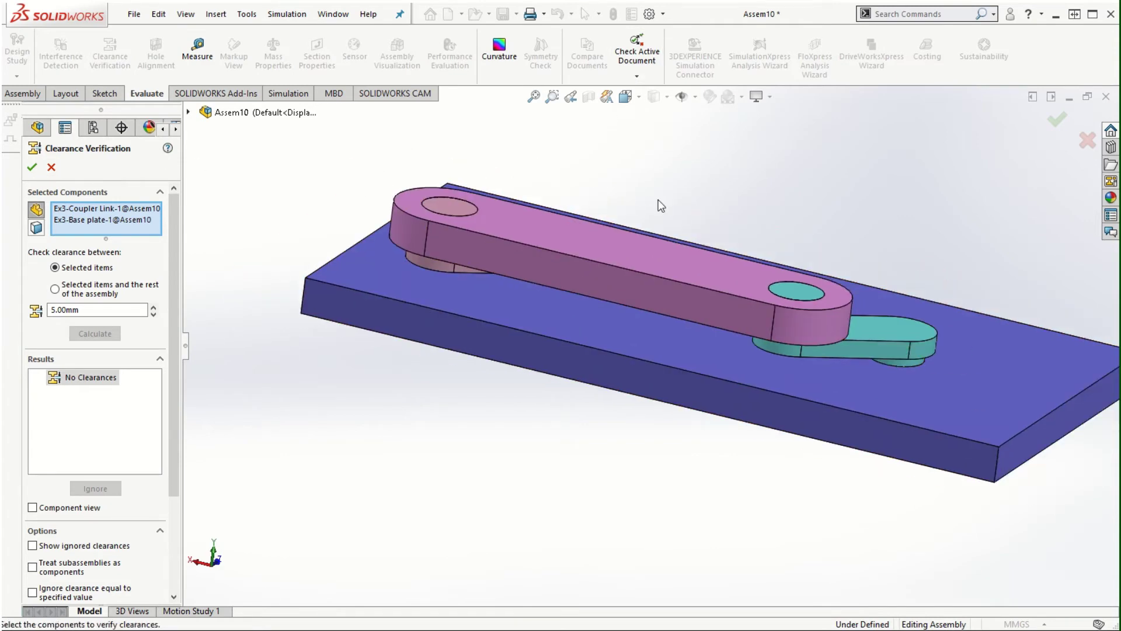
pyautogui.click(51, 168)
pyautogui.press('z')
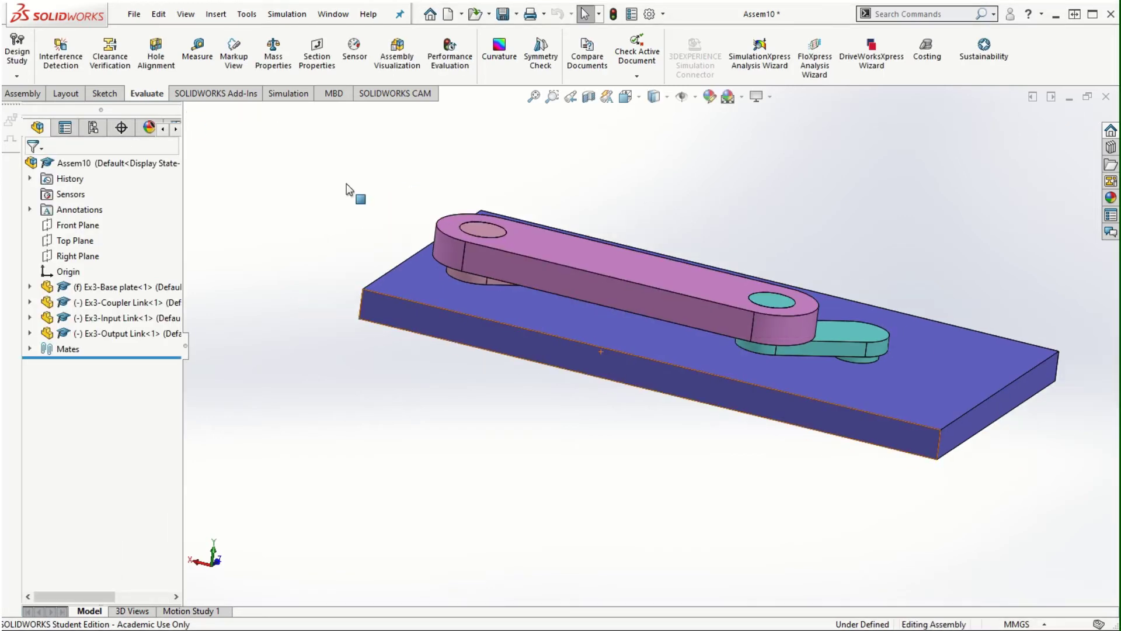
# Step: Move the coupler link across the base plate so that the input and output links swing with it
pyautogui.hotkey('ctrl', '2')
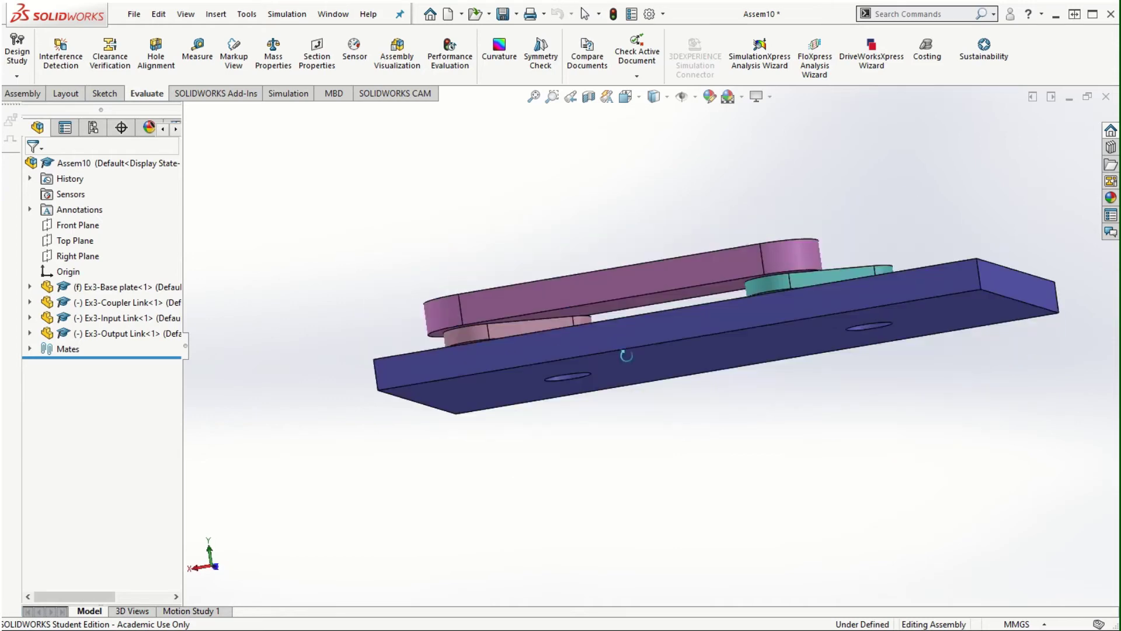
pyautogui.moveTo(566, 320); pyautogui.dragTo(798, 517)
pyautogui.moveTo(743, 468); pyautogui.dragTo(663, 370, button='middle')
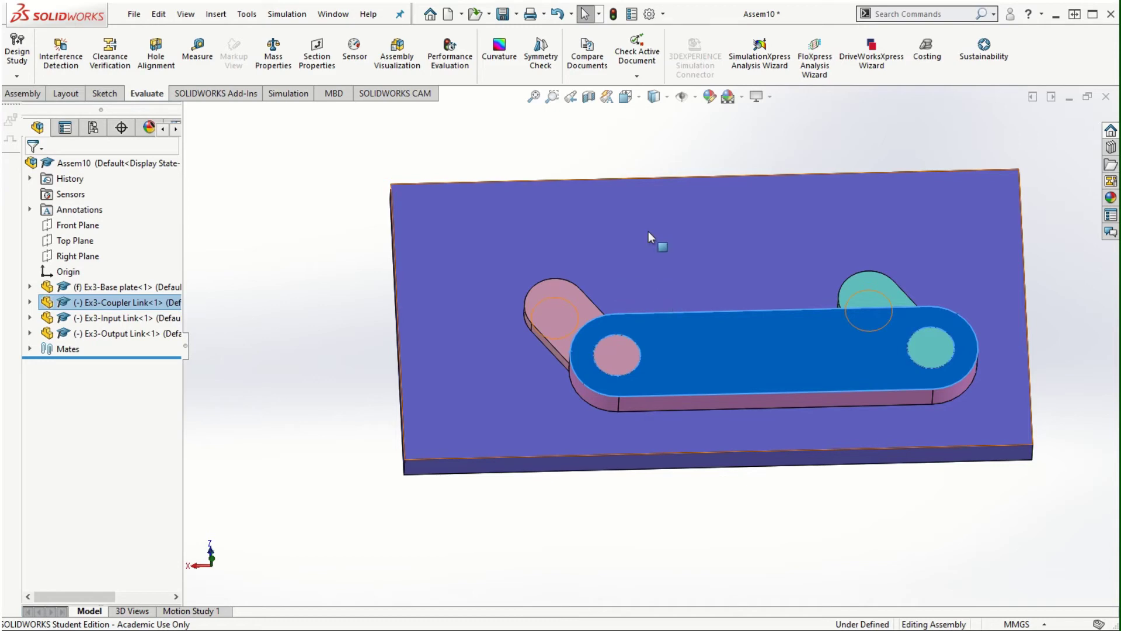
# Step: Open the base plate part from the assembly and start a sketch on its top face, viewed face-on
pyautogui.click(619, 226)
pyautogui.click(661, 141)
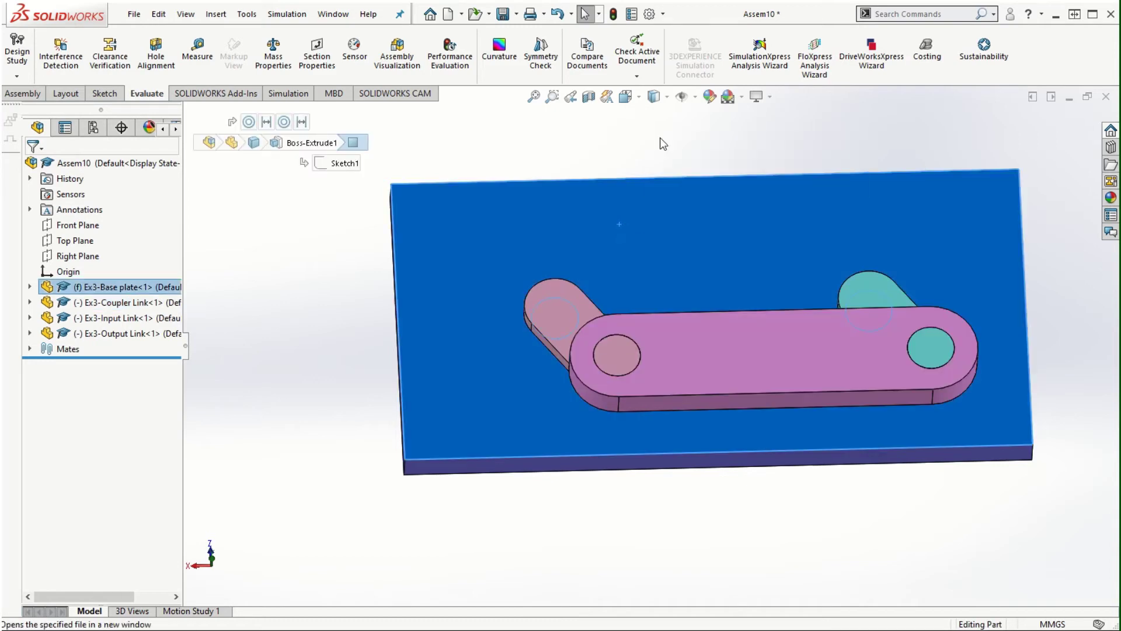
pyautogui.click(521, 255)
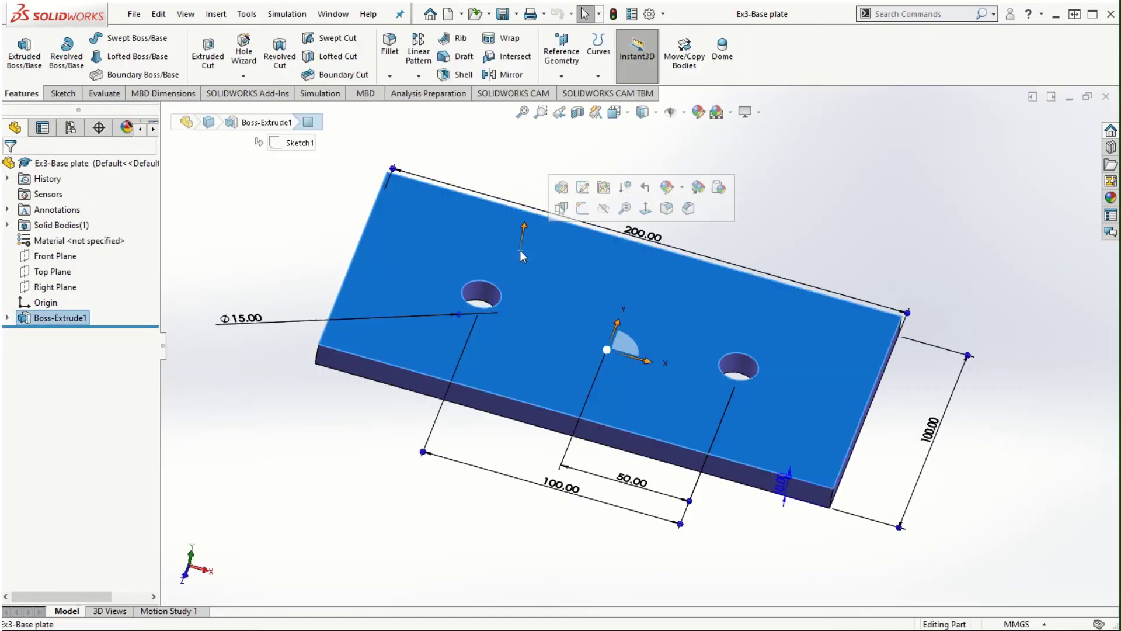
pyautogui.click(581, 209)
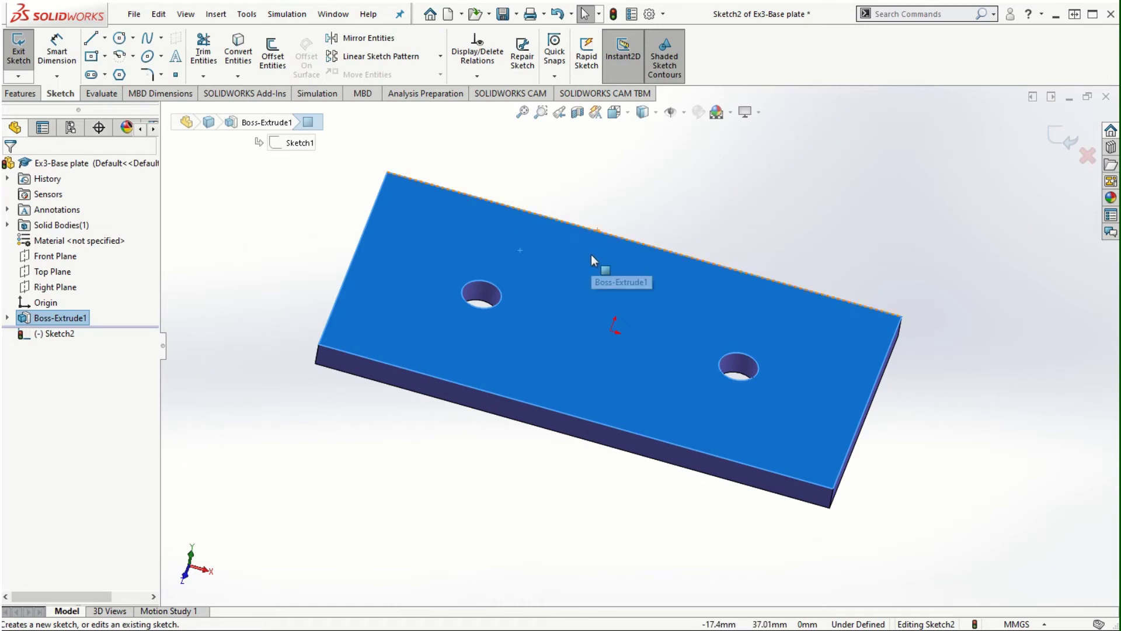
pyautogui.hotkey('ctrl', '8')
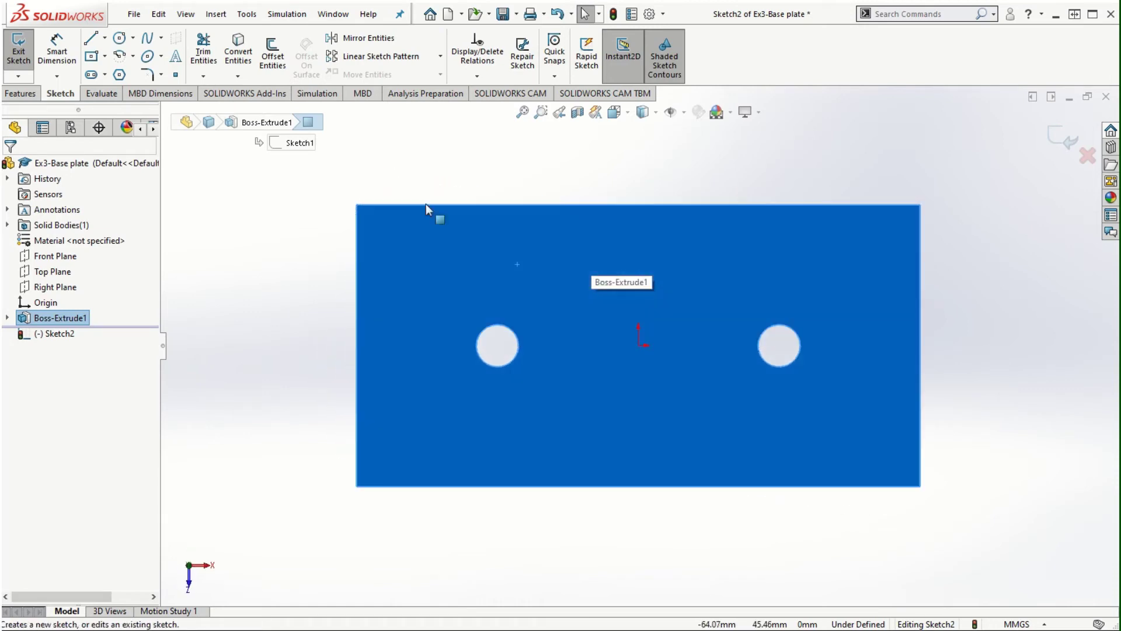
# Step: Sketch a circle on the plate above the left-hand hole and set its diameter to 20 mm
pyautogui.click(119, 40)
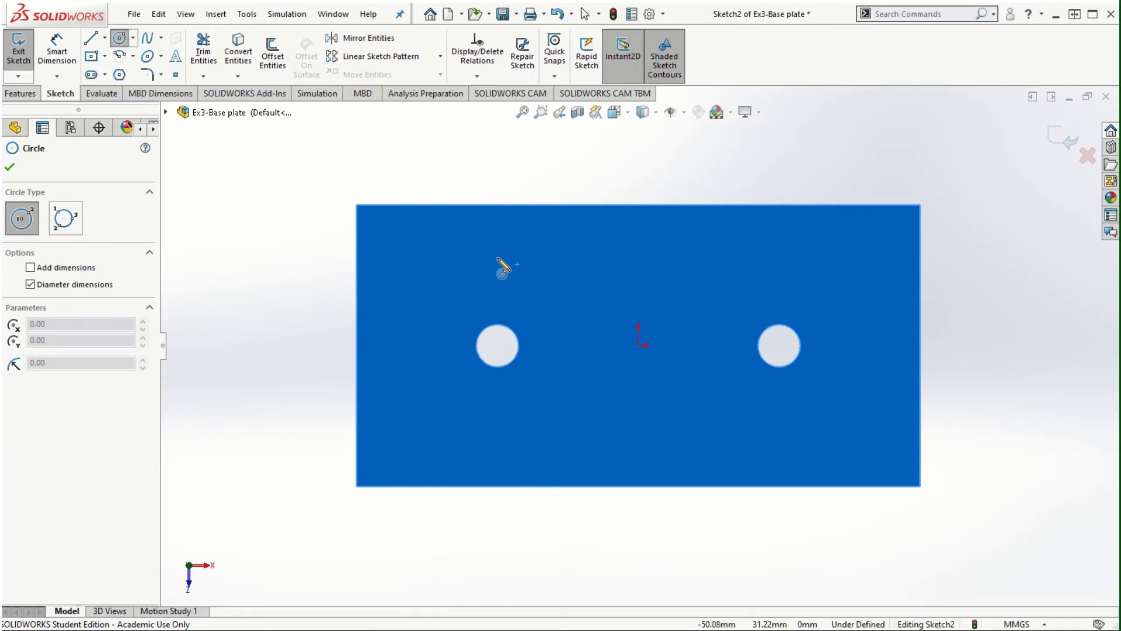
pyautogui.click(498, 257)
pyautogui.click(524, 292)
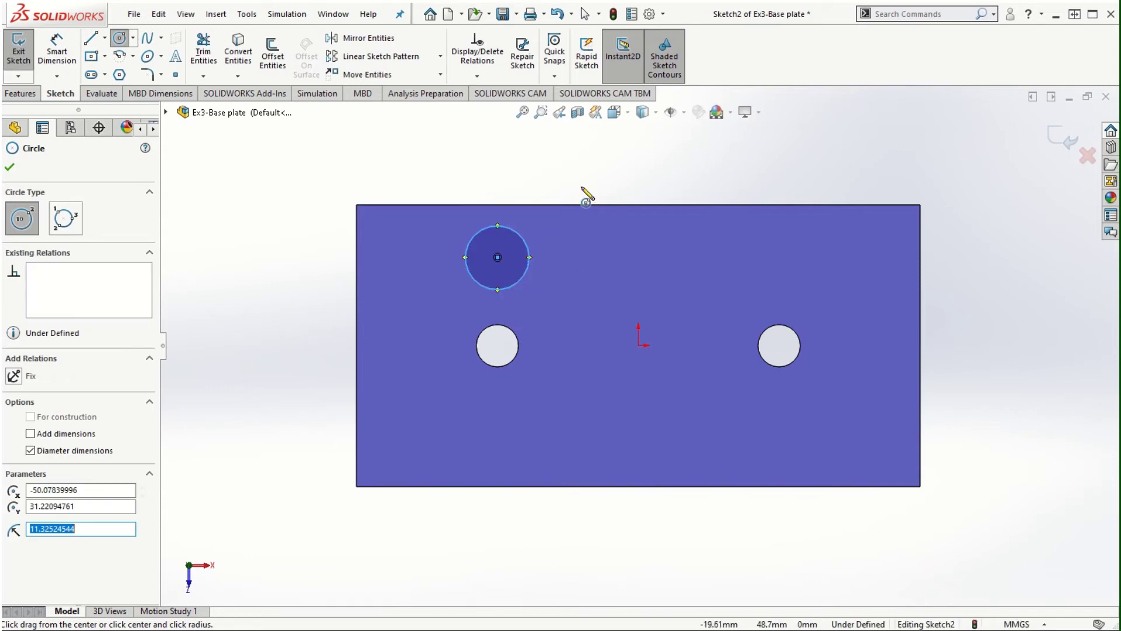
pyautogui.moveTo(583, 193); pyautogui.dragTo(583, 124, button='right')
pyautogui.click(533, 239)
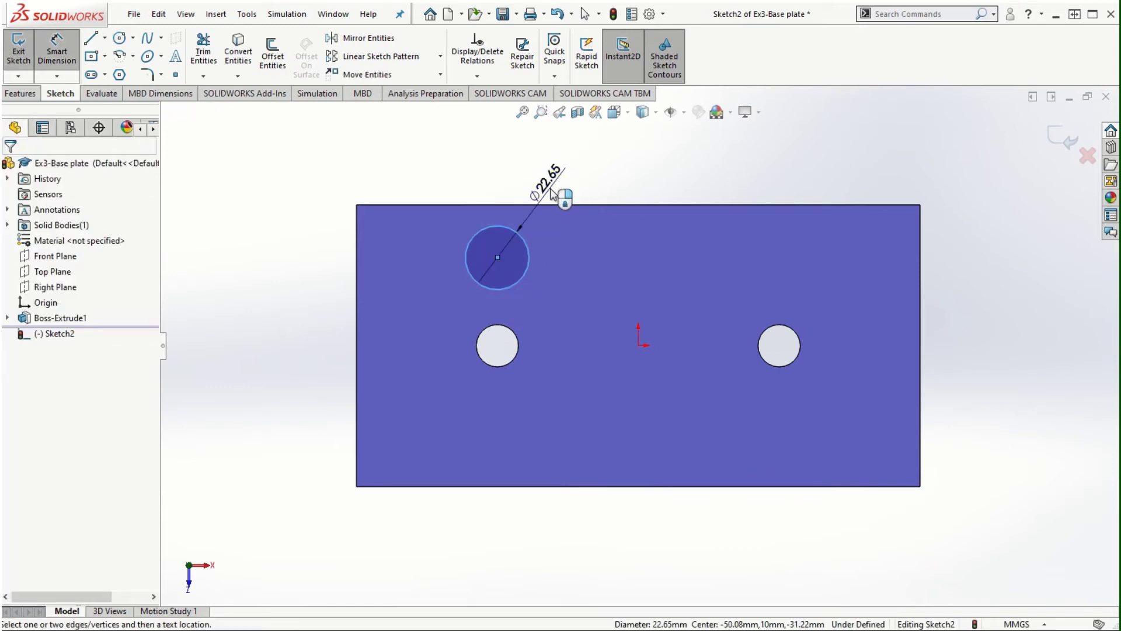
pyautogui.click(554, 190)
pyautogui.write('20')
pyautogui.press('Return')
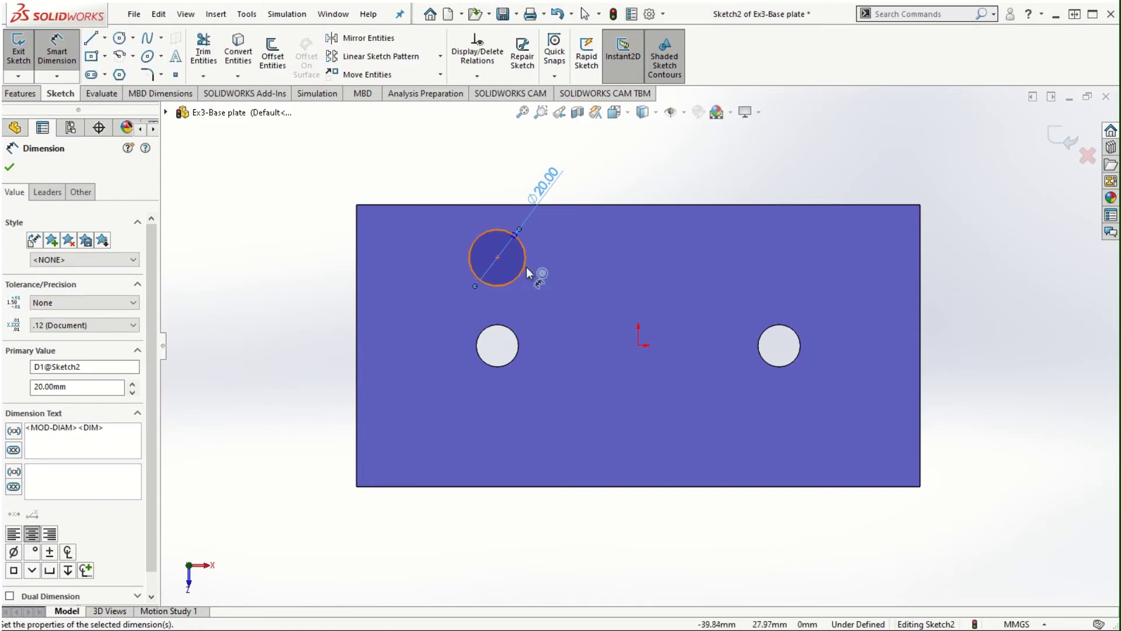
pyautogui.press('Escape')
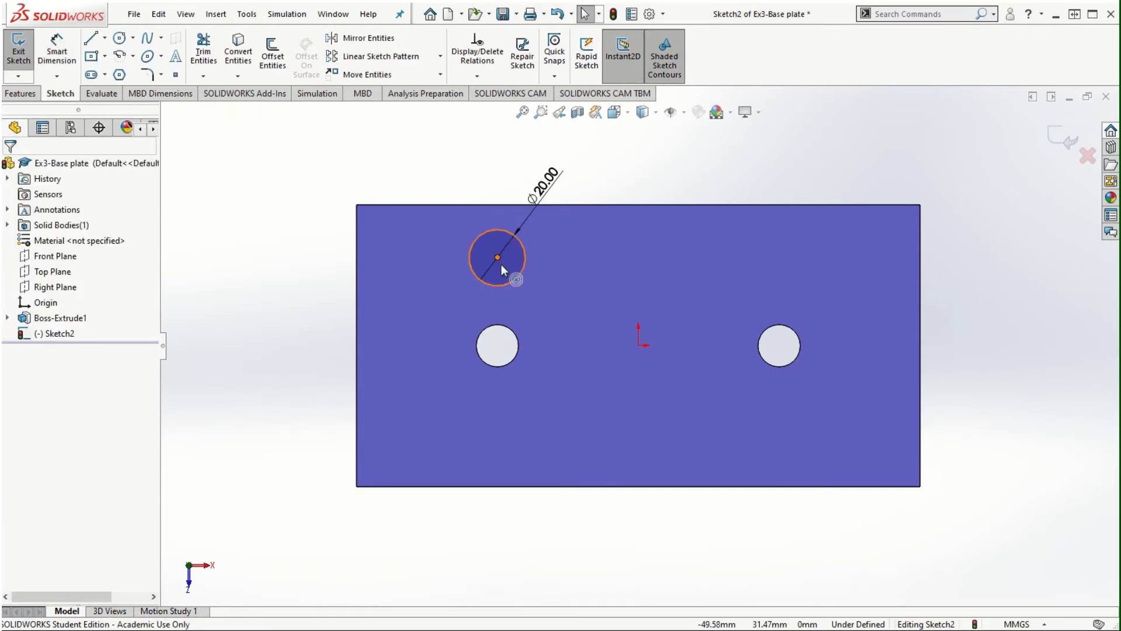
# Step: Dimension the circle's center 50 mm from the plate's left edge
pyautogui.click(500, 259)
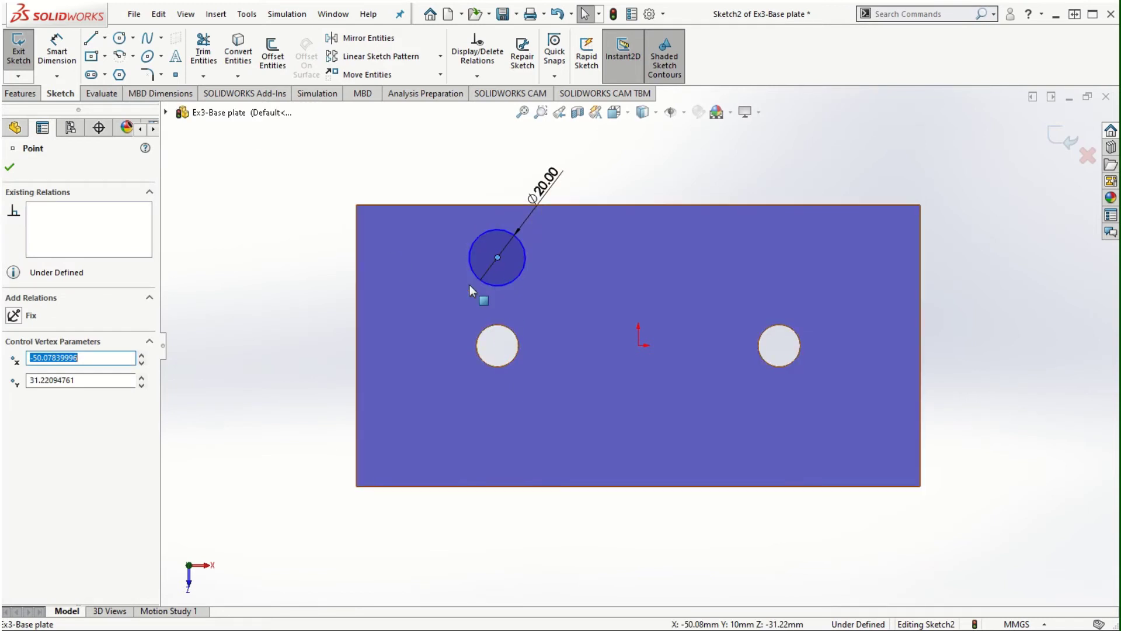
pyautogui.click(46, 68)
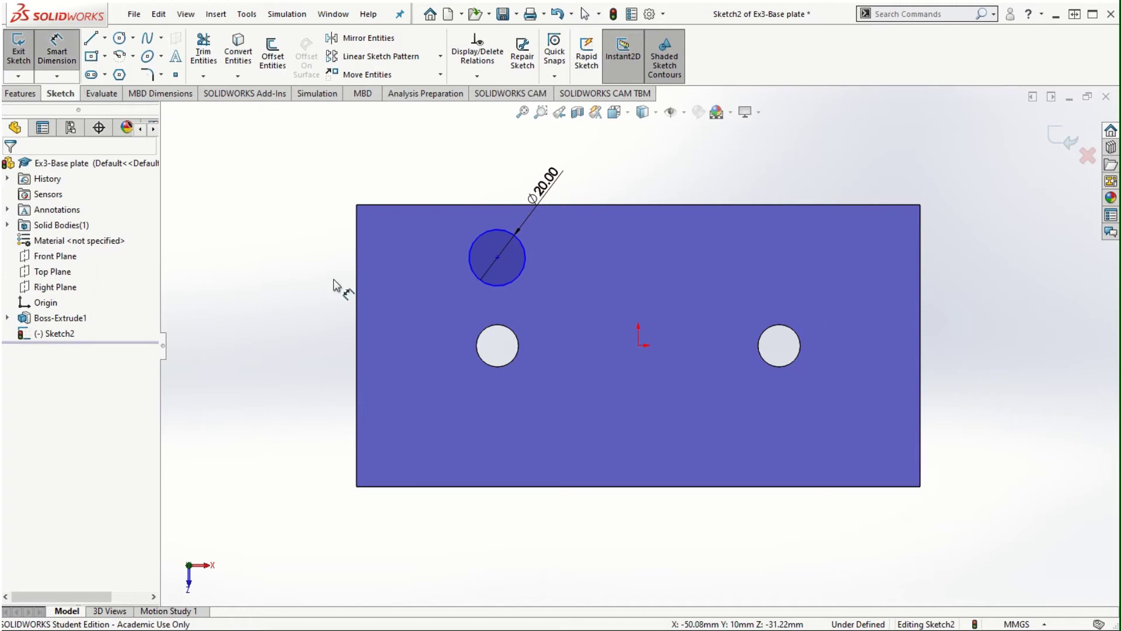
pyautogui.click(356, 272)
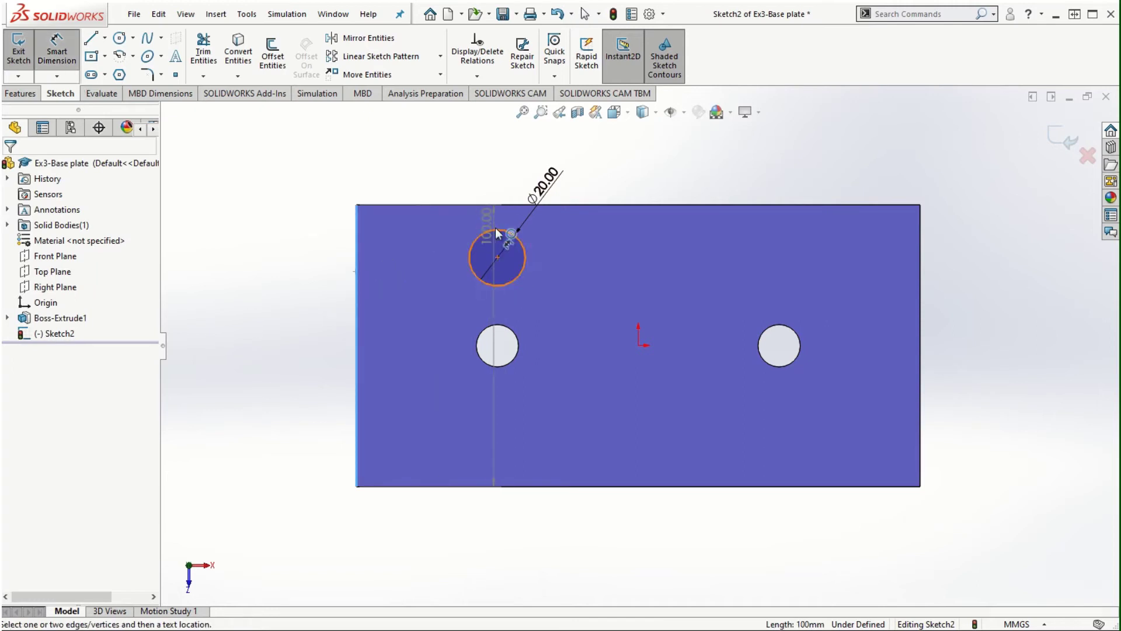
pyautogui.click(496, 257)
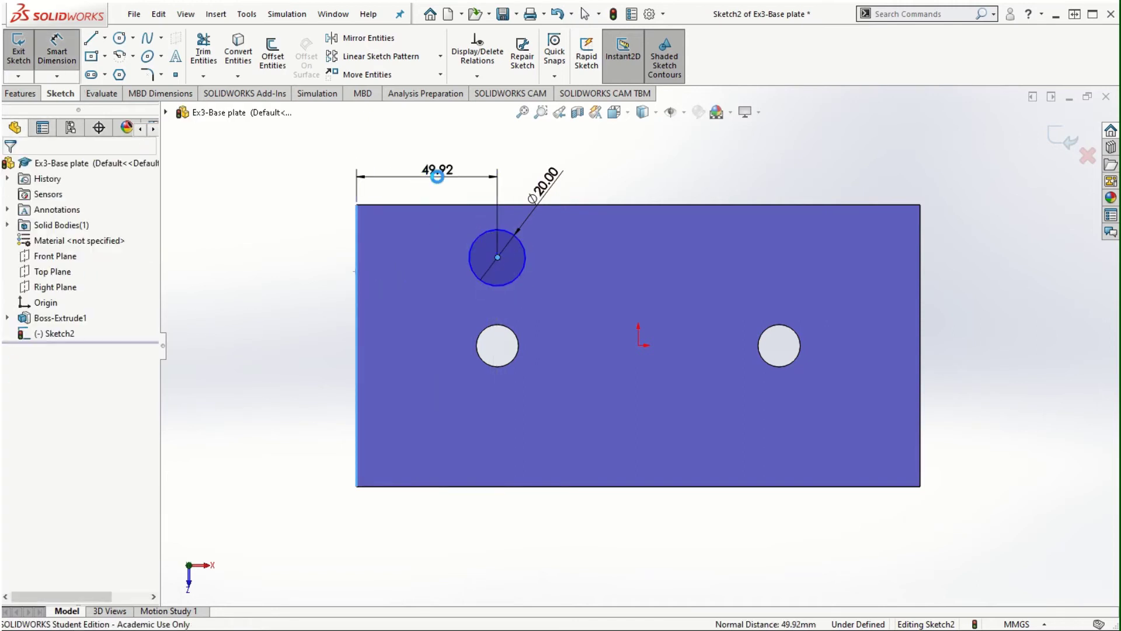
pyautogui.click(439, 182)
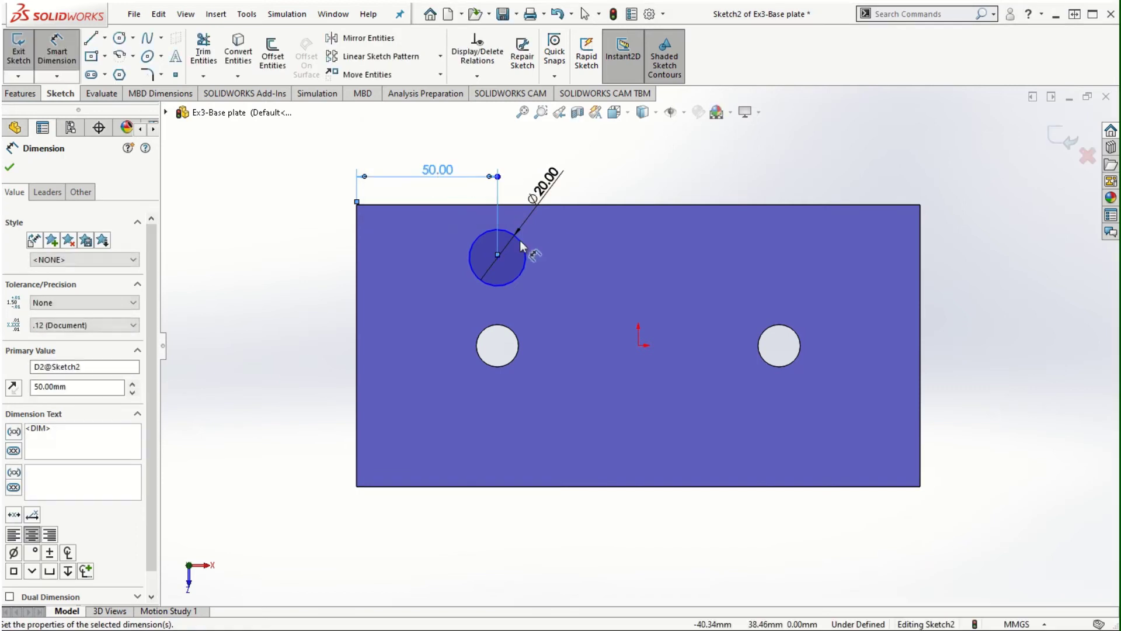
# Step: Dimension the circle's center 20 mm from the plate's upper edge
pyautogui.click(498, 257)
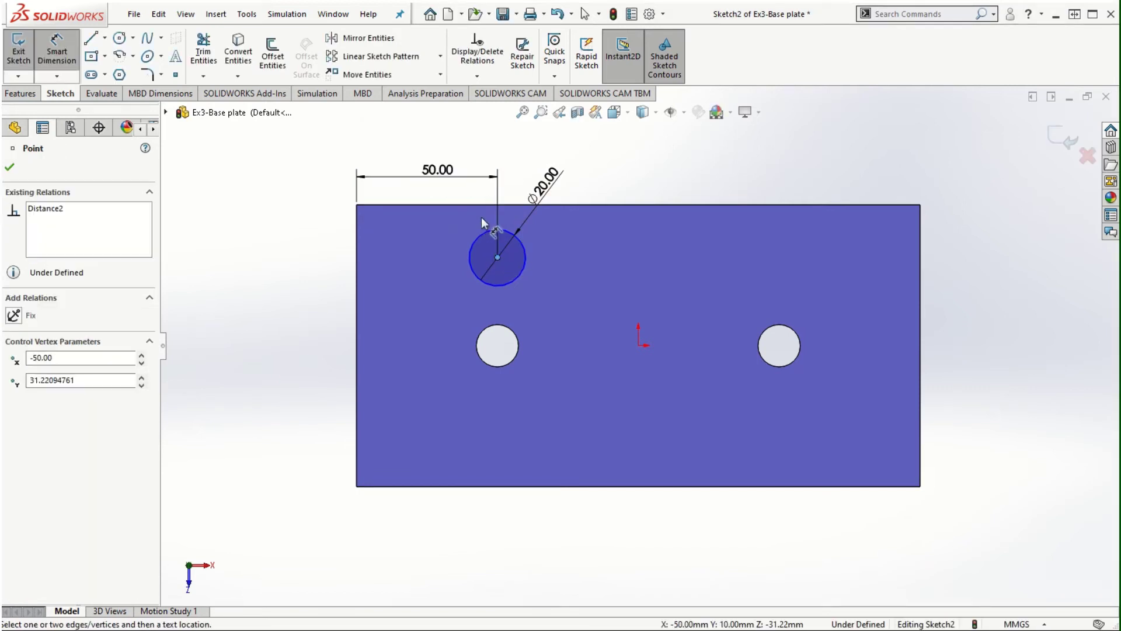
pyautogui.click(480, 204)
pyautogui.click(331, 229)
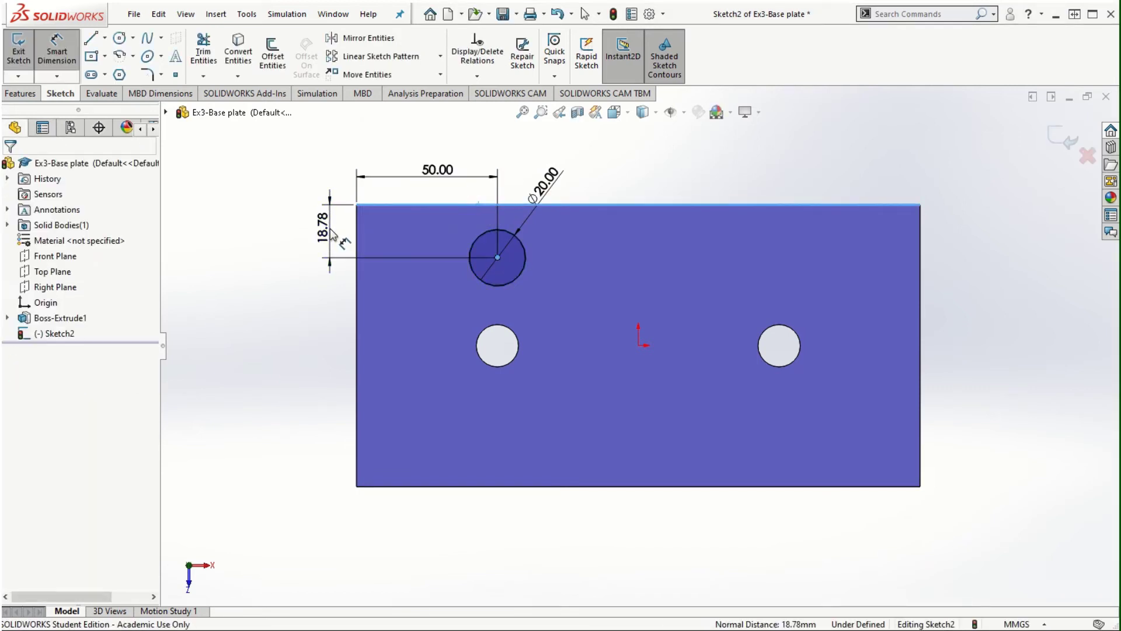
pyautogui.write('20')
pyautogui.press('Return')
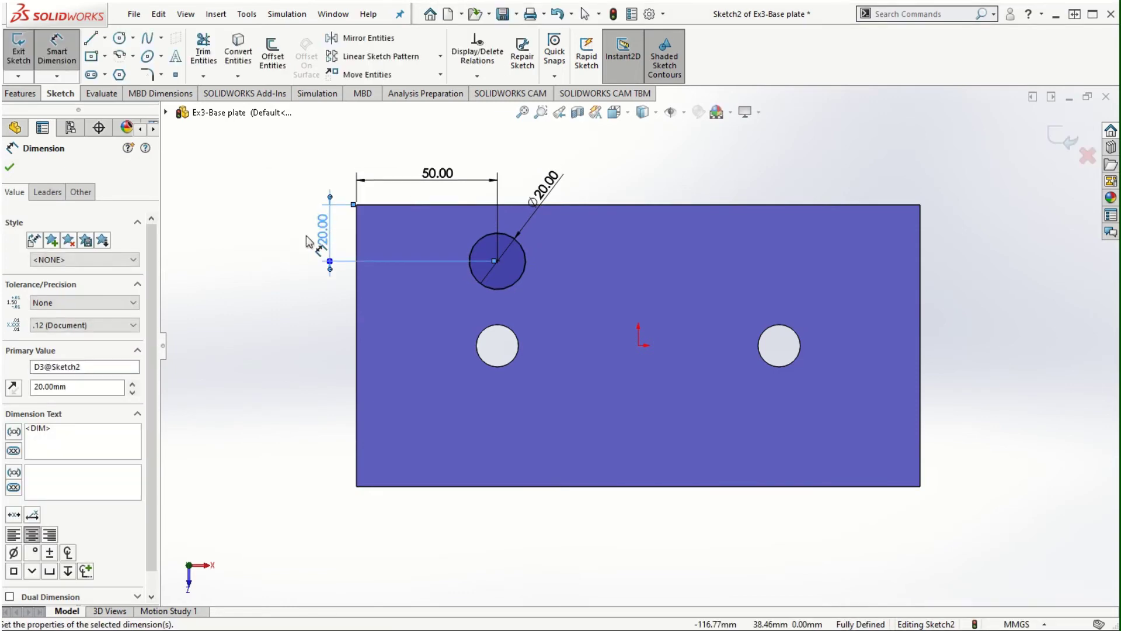
# Step: Extrude the circle sketch upward 50 mm as a cylindrical post merged with the base plate
pyautogui.click(10, 168)
pyautogui.click(21, 93)
pyautogui.click(23, 52)
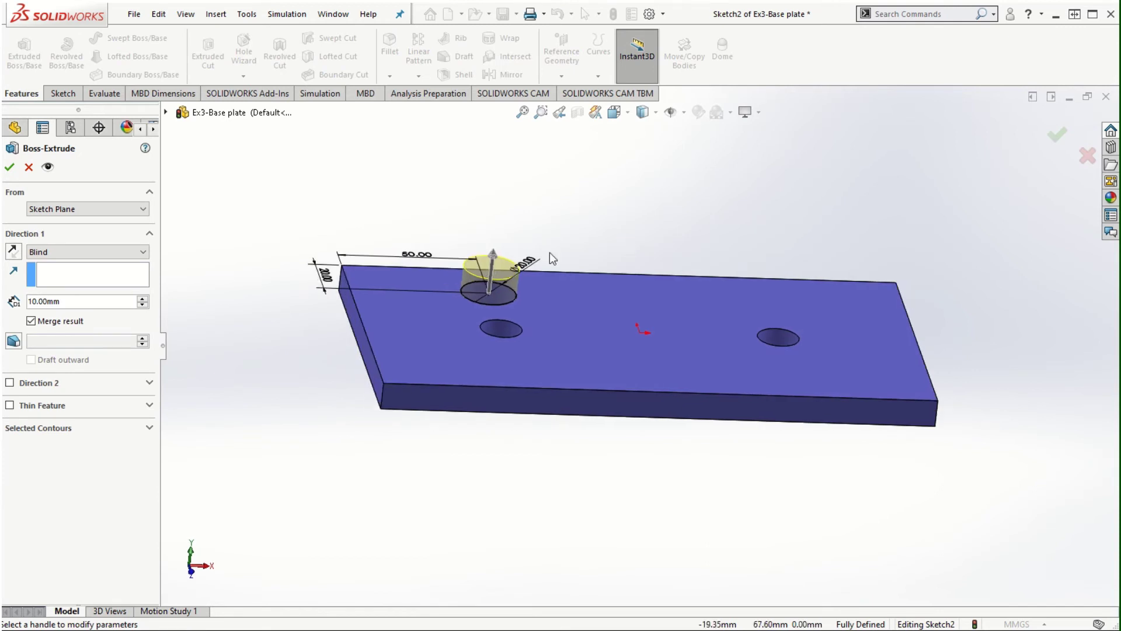
pyautogui.click(101, 301)
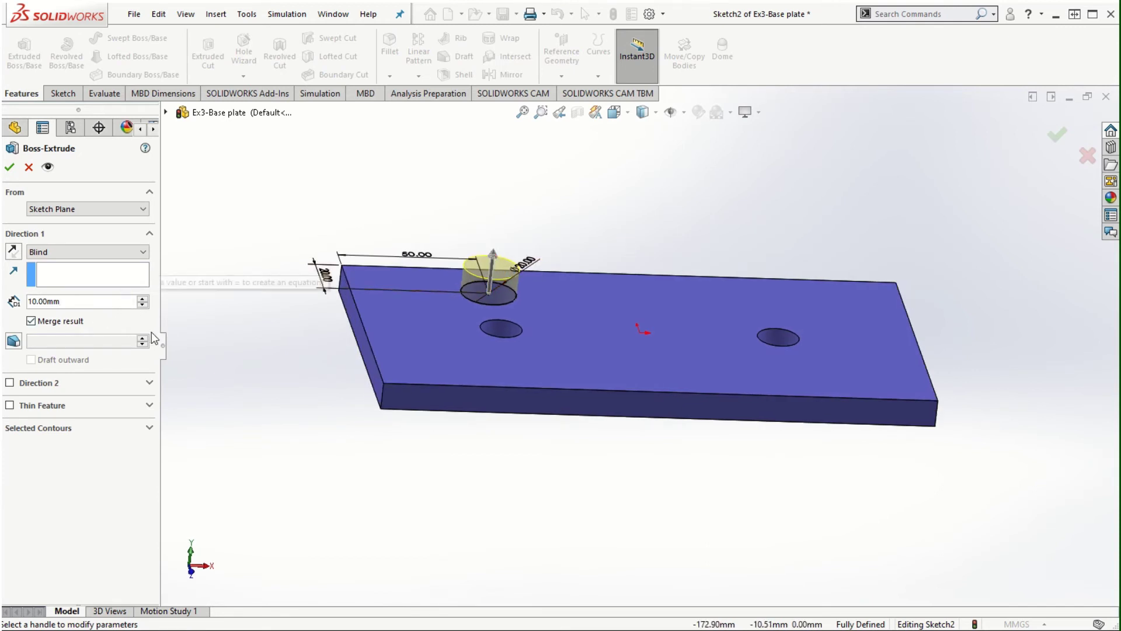
pyautogui.click(142, 298)
pyautogui.click(142, 298)
pyautogui.click(142, 299)
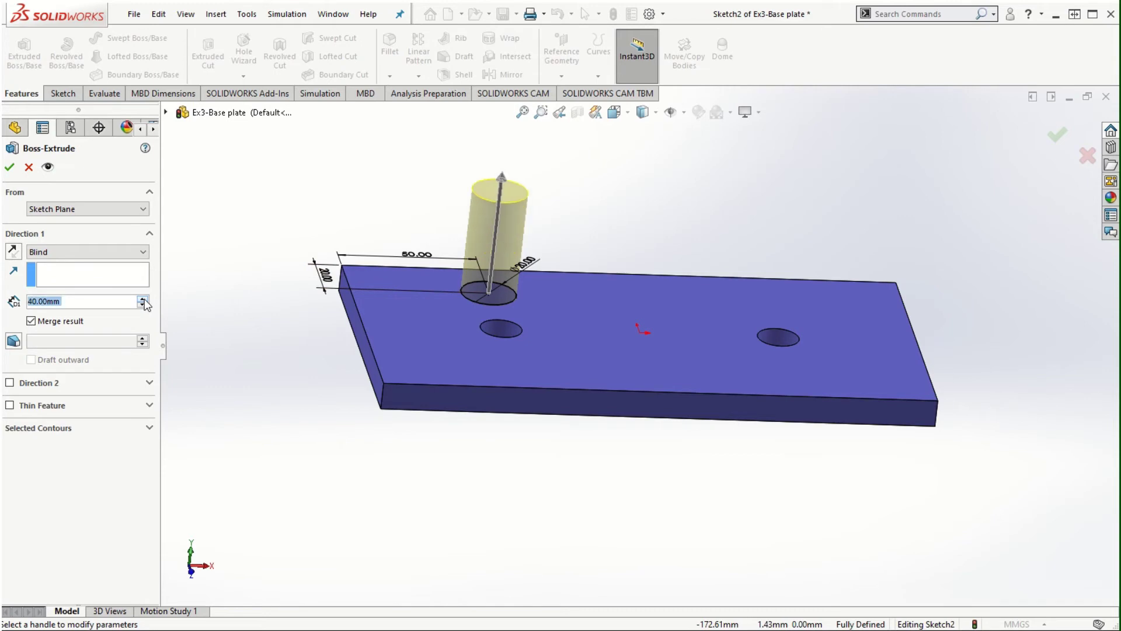
pyautogui.click(143, 298)
pyautogui.click(10, 168)
pyautogui.click(670, 223)
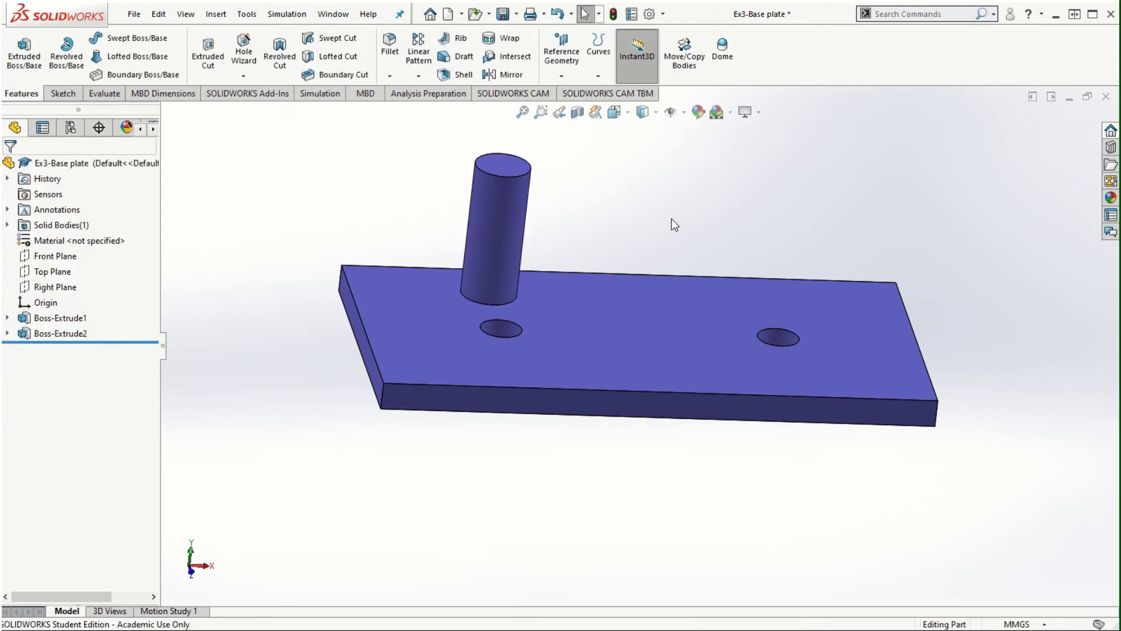
# Step: Switch from the base plate part back to the Assem10 assembly and rebuild it with the changed part
pyautogui.scroll(-1, 601, 229)
pyautogui.moveTo(892, 304); pyautogui.dragTo(874, 330, button='middle')
pyautogui.click(874, 330)
pyautogui.scroll(1, 636, 345)
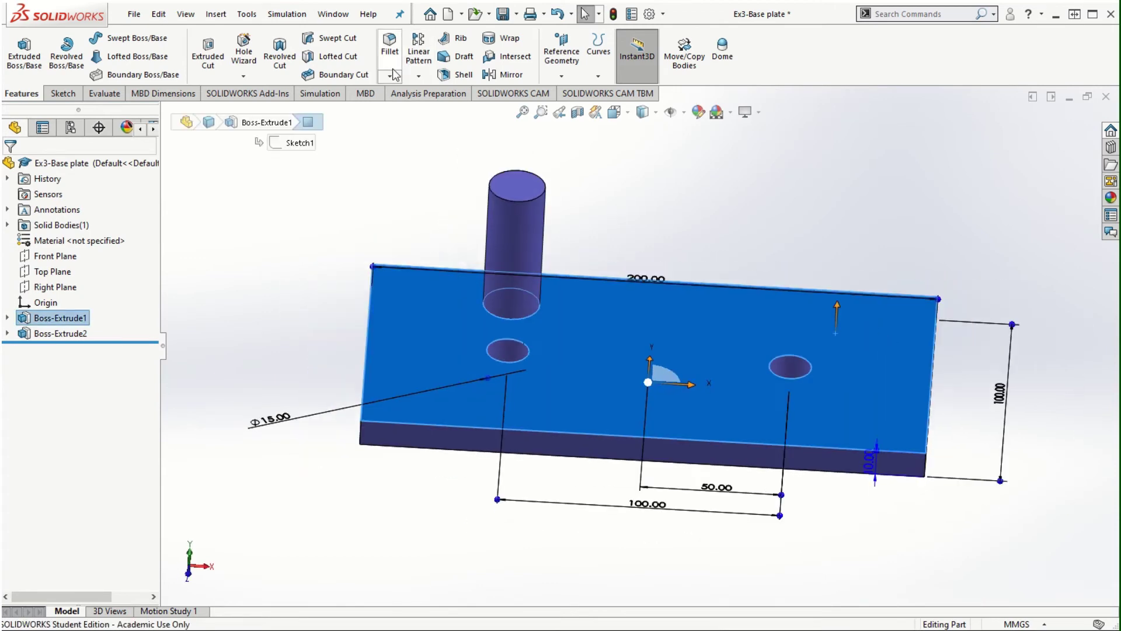
pyautogui.click(333, 14)
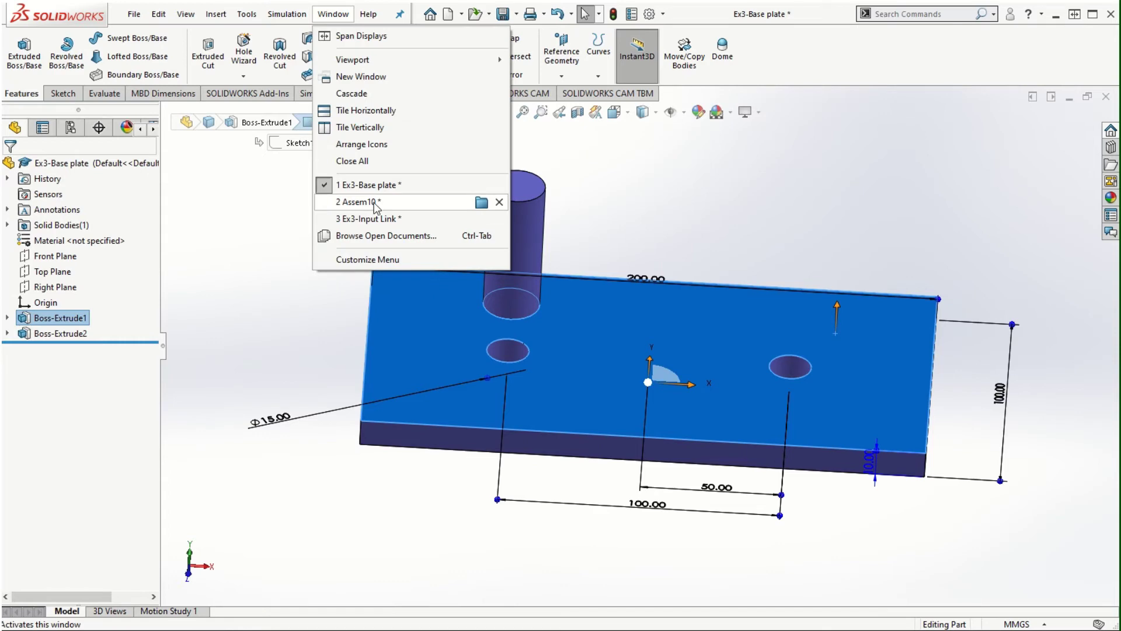
pyautogui.click(375, 202)
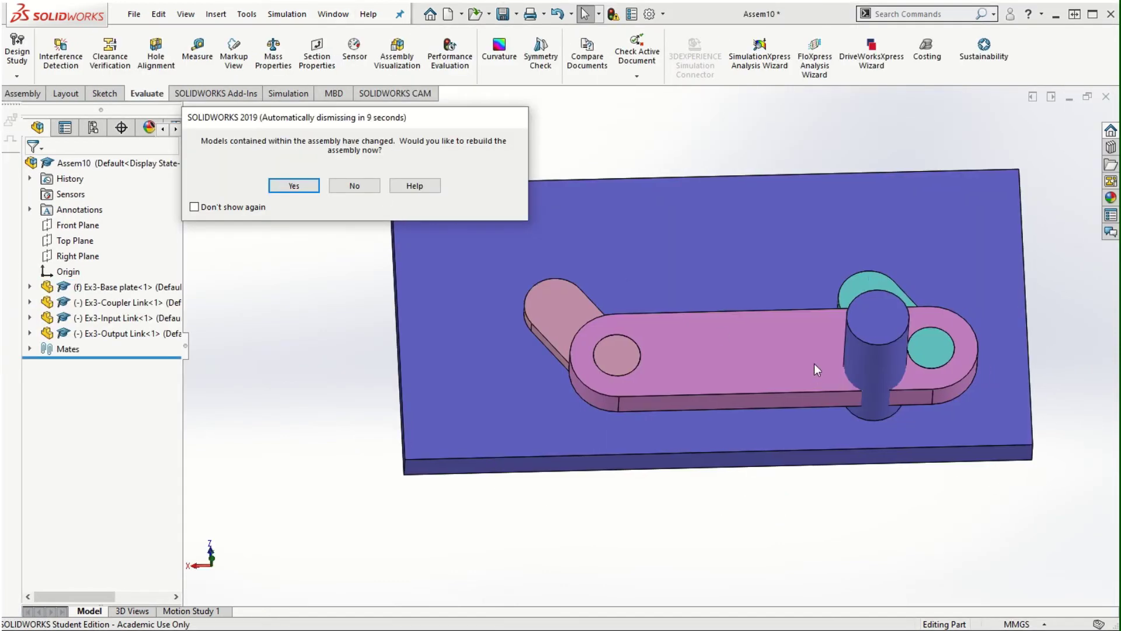
pyautogui.click(294, 186)
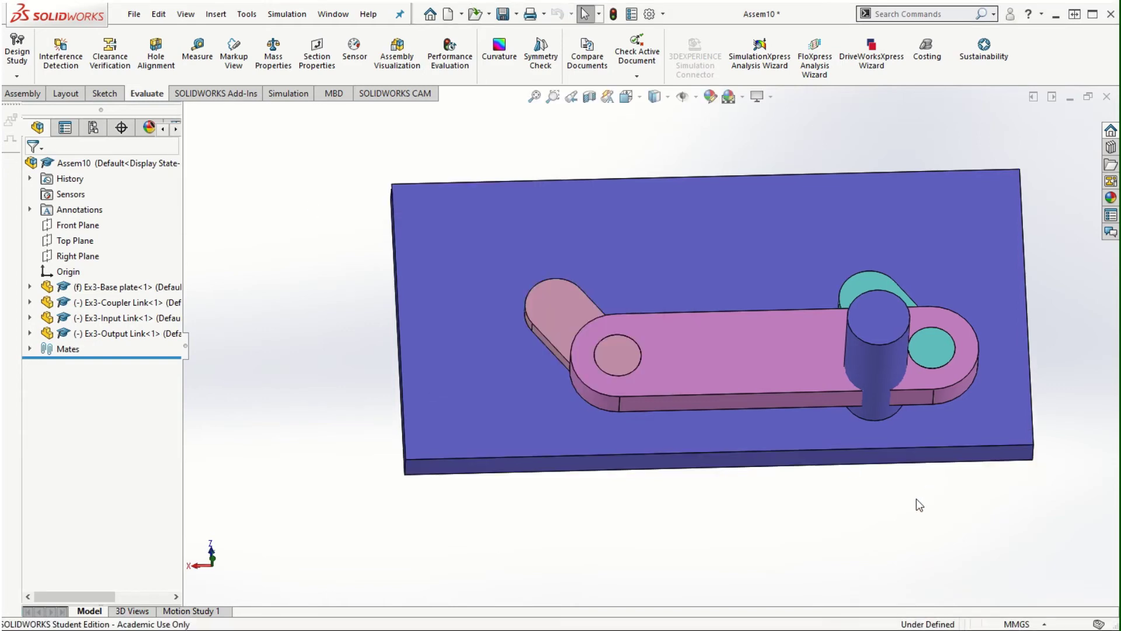
# Step: Swing the linkage by its coupler link to a position clear of the new post on the base plate
pyautogui.scroll(3, 881, 488)
pyautogui.moveTo(926, 357); pyautogui.dragTo(728, 501, button='middle')
pyautogui.moveTo(983, 346); pyautogui.dragTo(962, 362, button='middle')
pyautogui.scroll(-3, 719, 311)
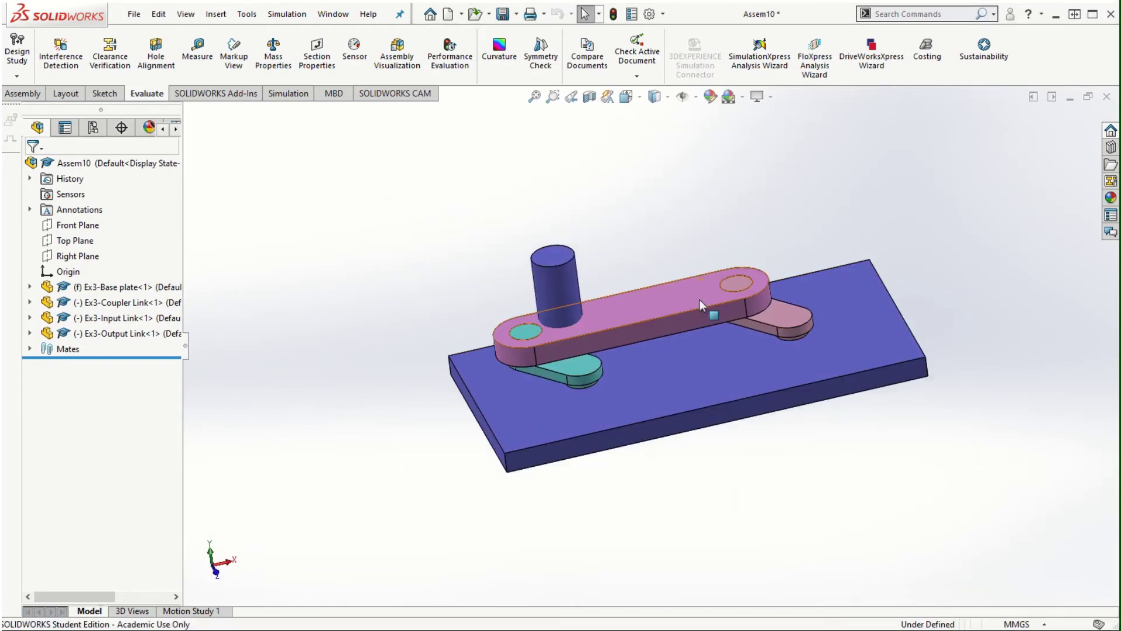
pyautogui.click(632, 280)
pyautogui.moveTo(631, 279); pyautogui.dragTo(750, 412)
pyautogui.moveTo(749, 412); pyautogui.dragTo(684, 365, button='middle')
pyautogui.moveTo(683, 364); pyautogui.dragTo(701, 316)
pyautogui.moveTo(701, 315); pyautogui.dragTo(721, 377, button='middle')
pyautogui.click(968, 293)
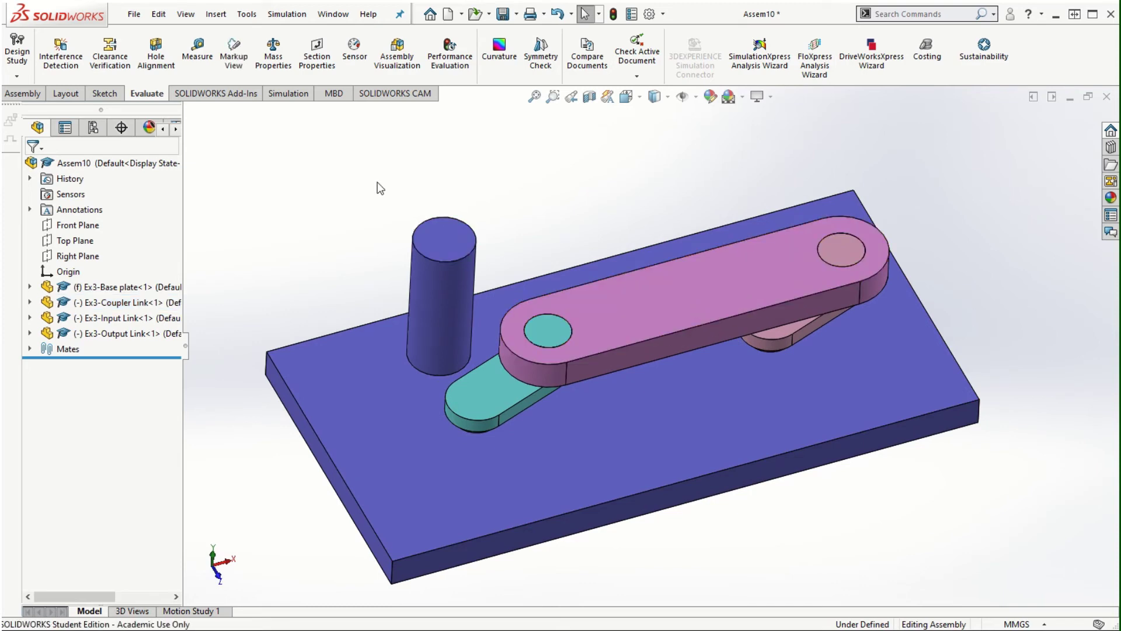
# Step: Start the Move Component command and switch it to rotating components by Free Drag
pyautogui.click(23, 93)
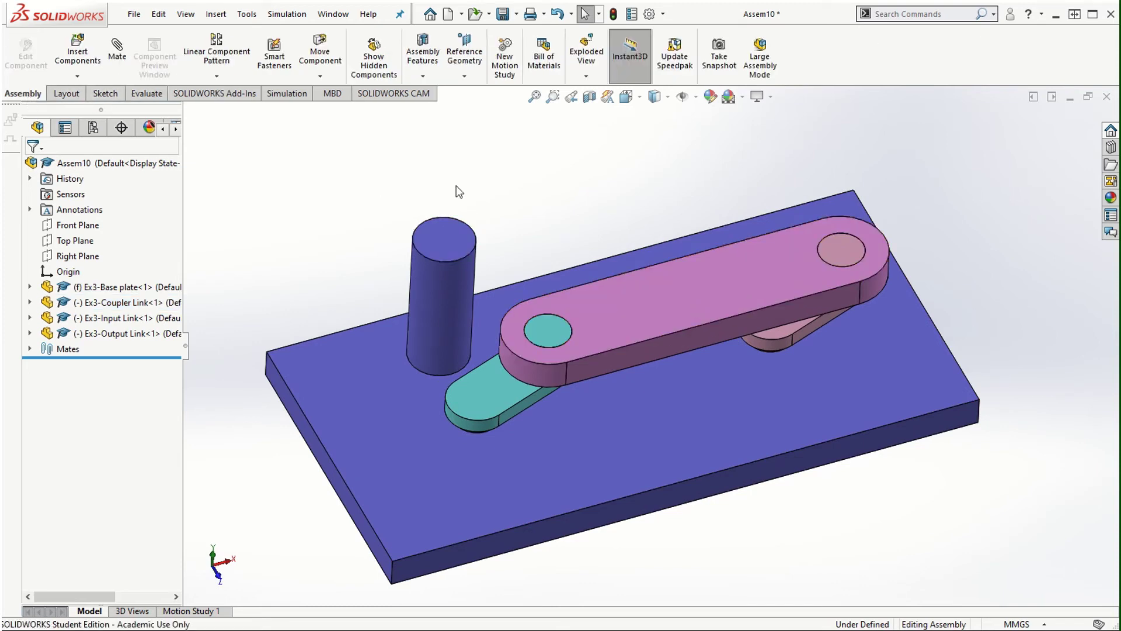
pyautogui.click(320, 56)
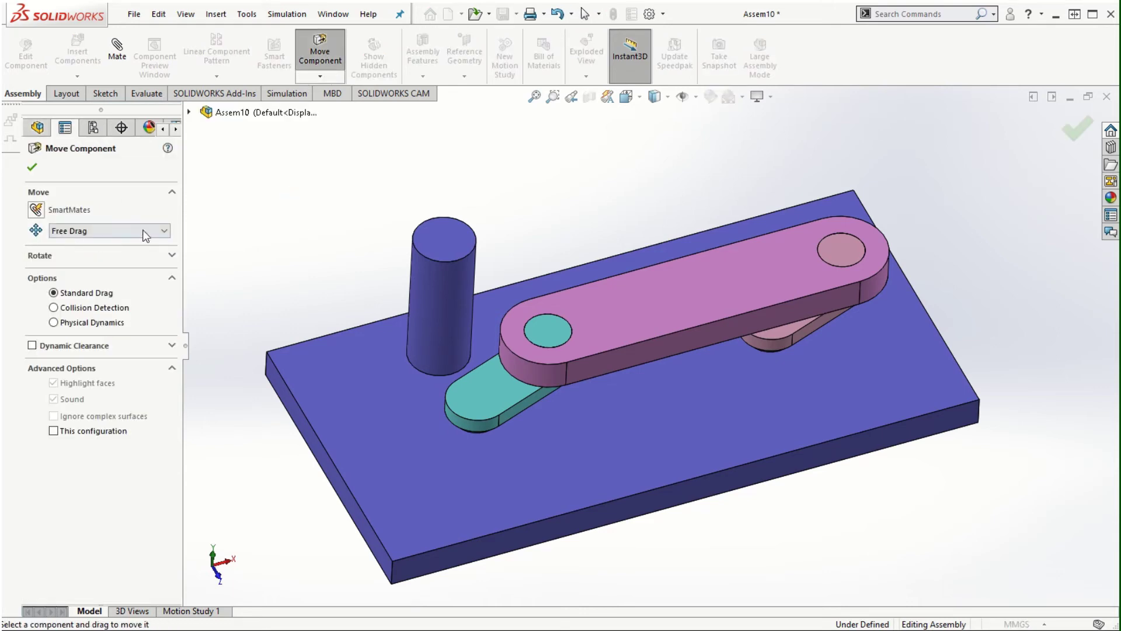
pyautogui.click(164, 231)
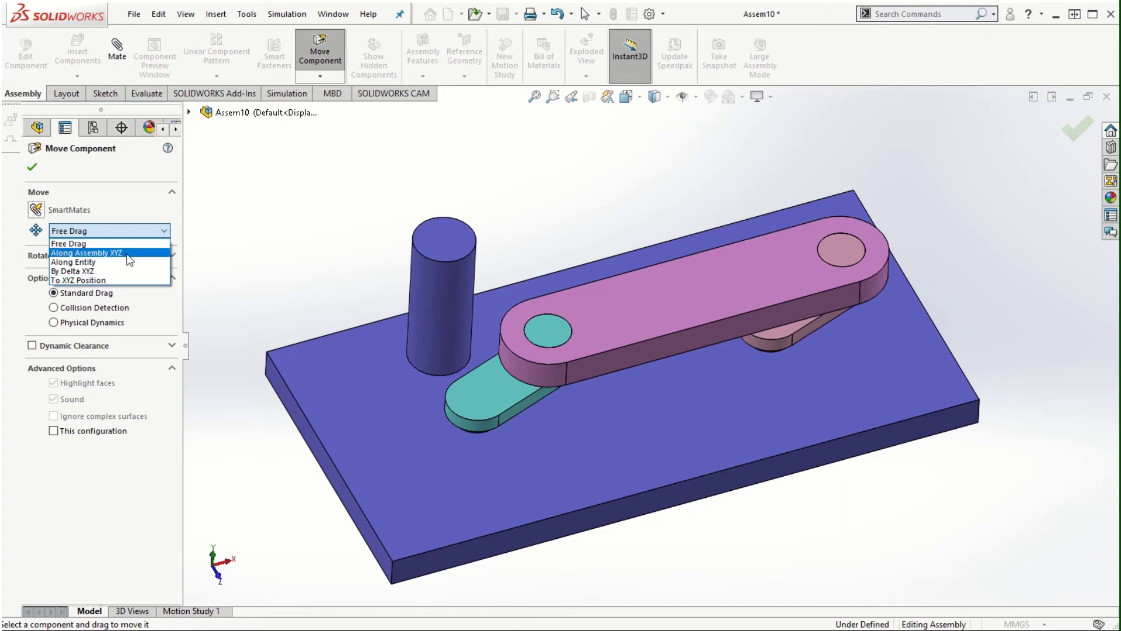
pyautogui.click(70, 242)
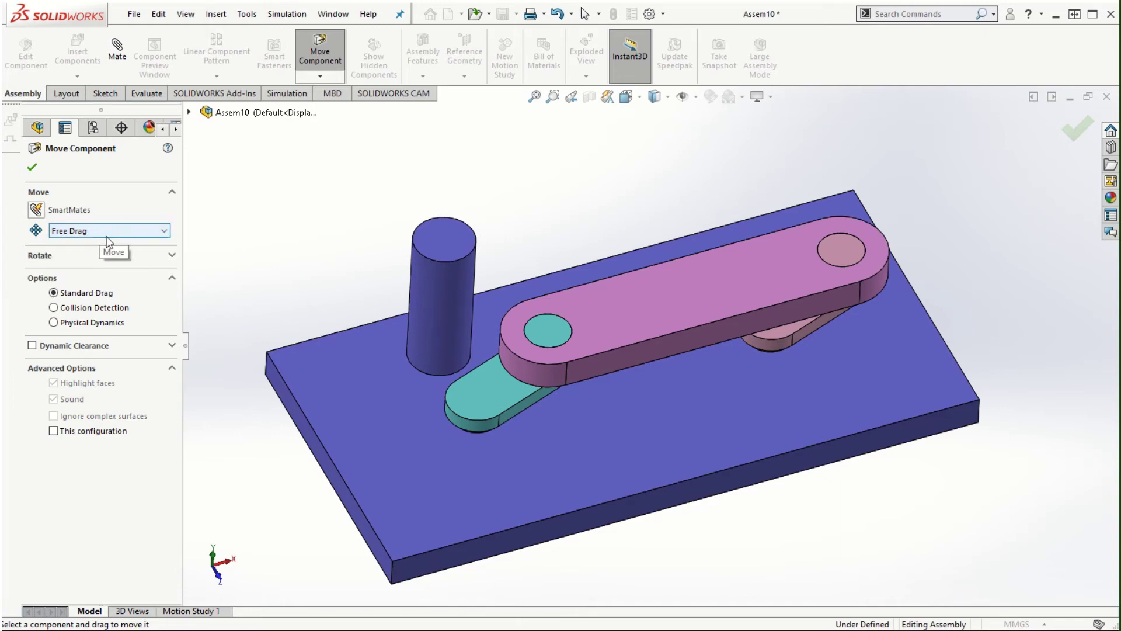
pyautogui.click(171, 256)
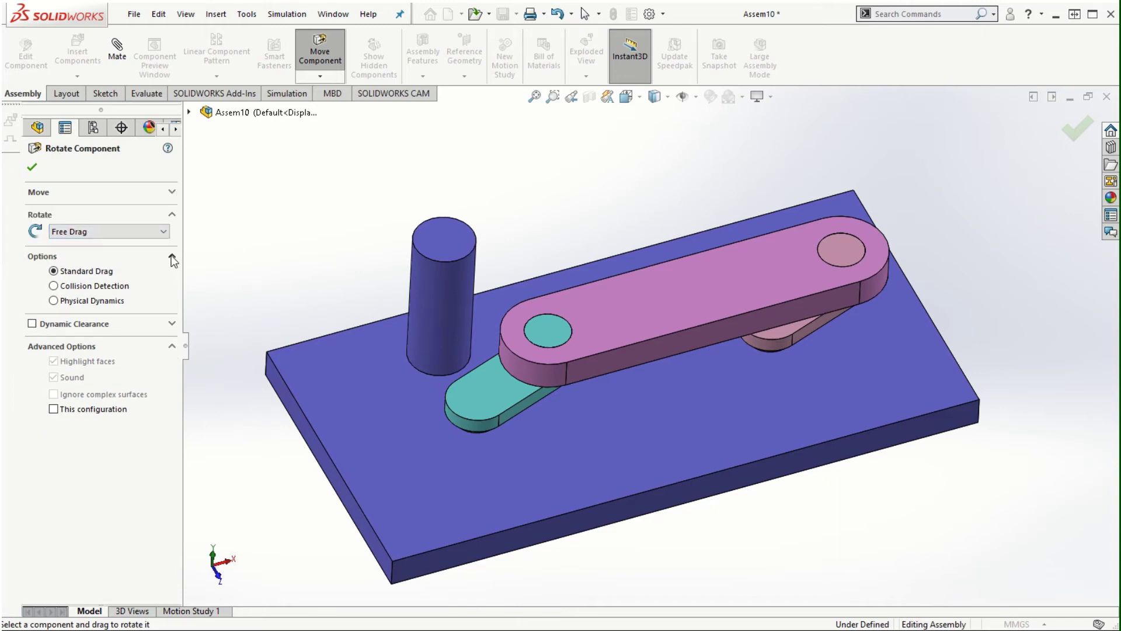
pyautogui.click(172, 257)
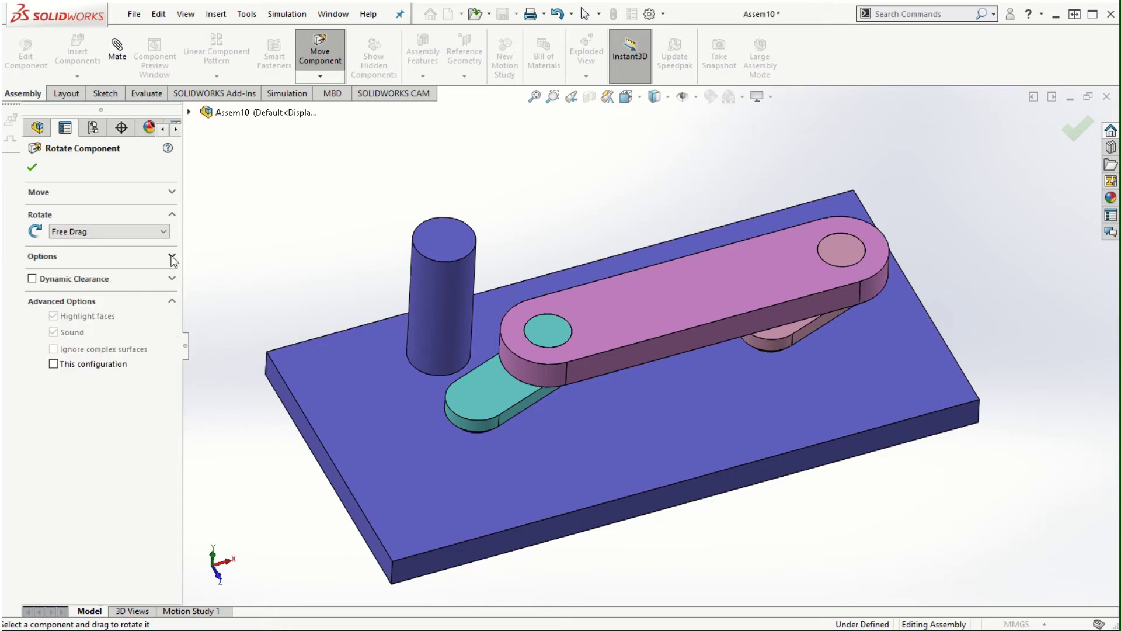
pyautogui.click(172, 257)
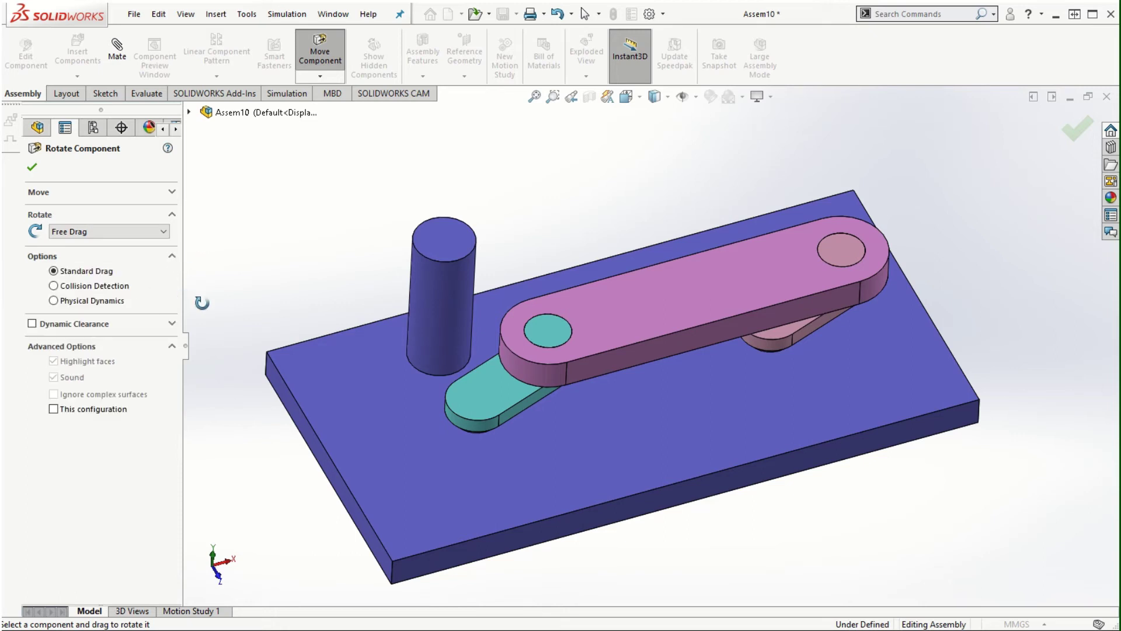
# Step: Enable collision detection between only the coupler link and the base plate, and resume component dragging
pyautogui.click(54, 286)
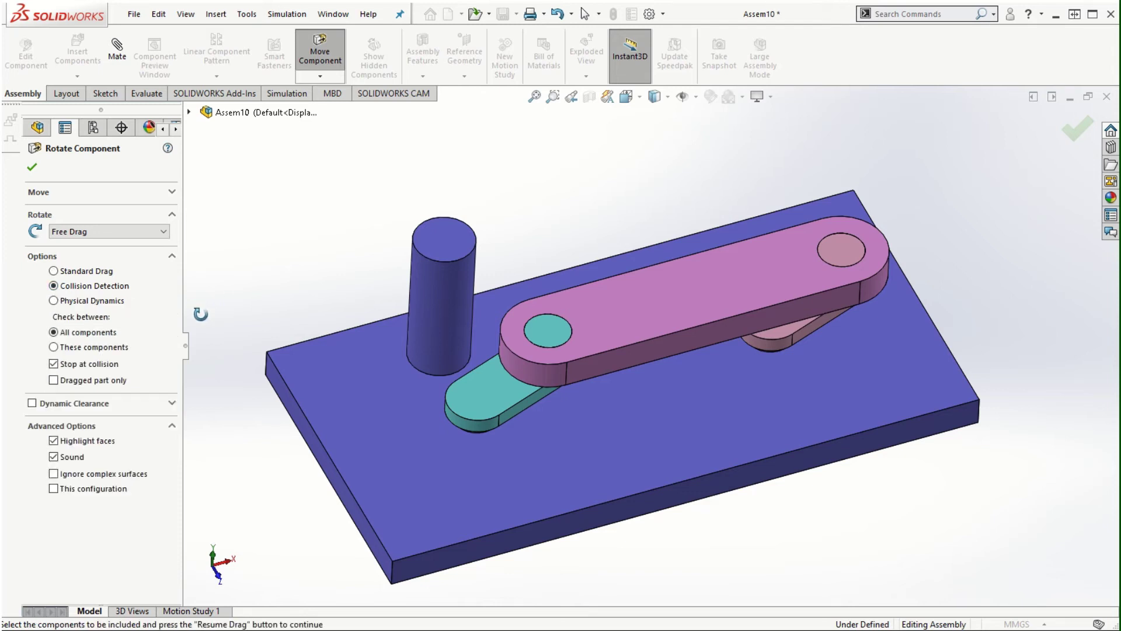
pyautogui.click(54, 347)
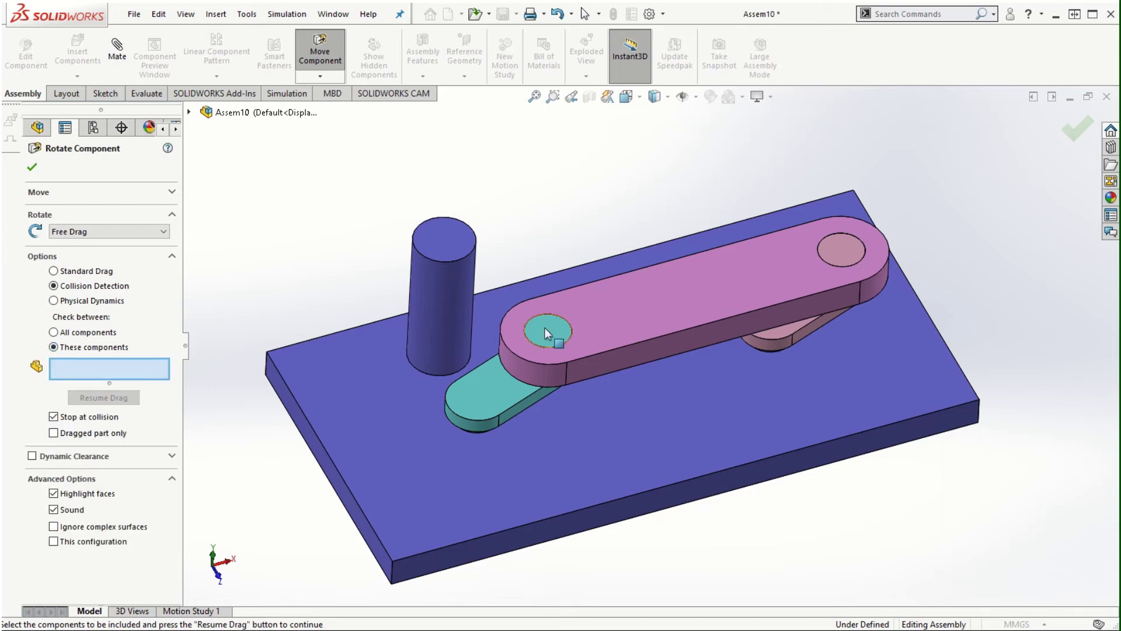
pyautogui.click(627, 318)
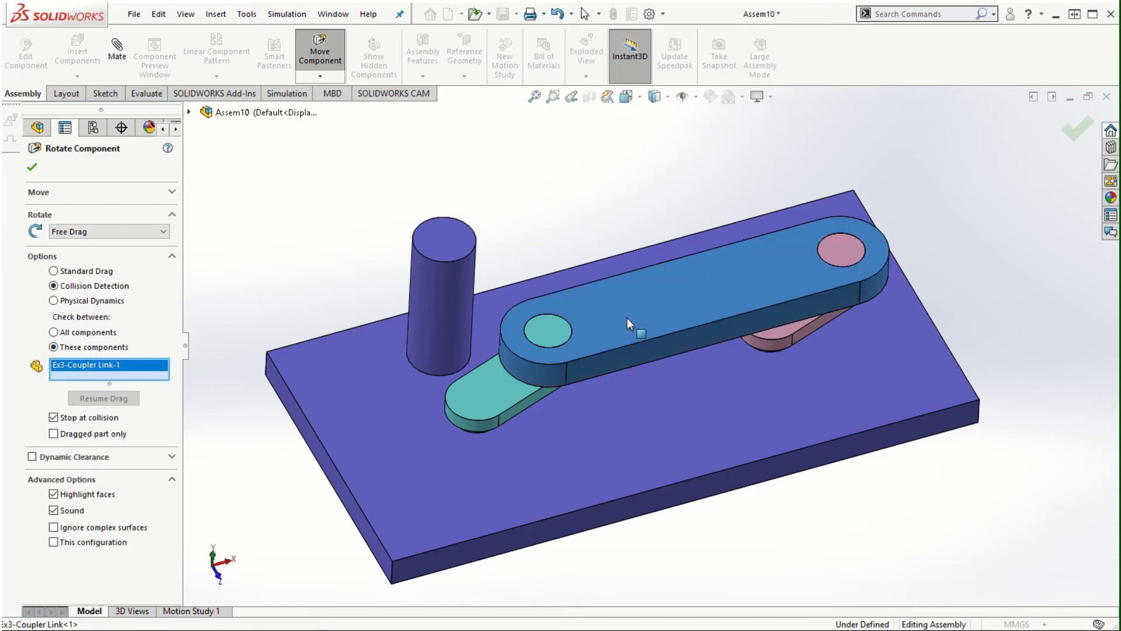
pyautogui.click(450, 283)
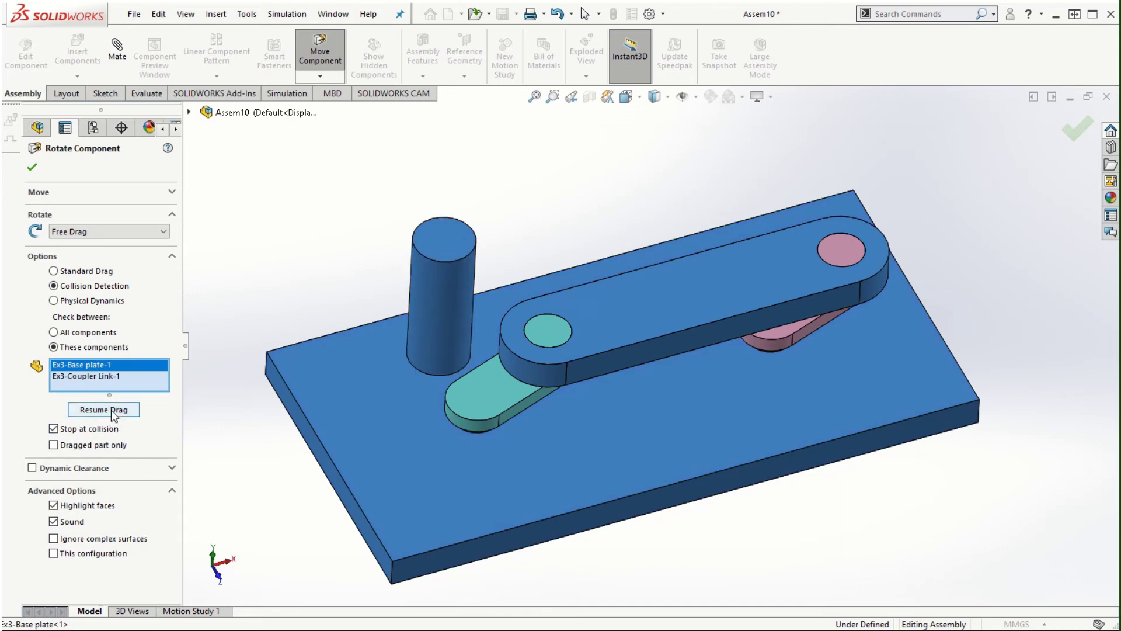
pyautogui.click(104, 410)
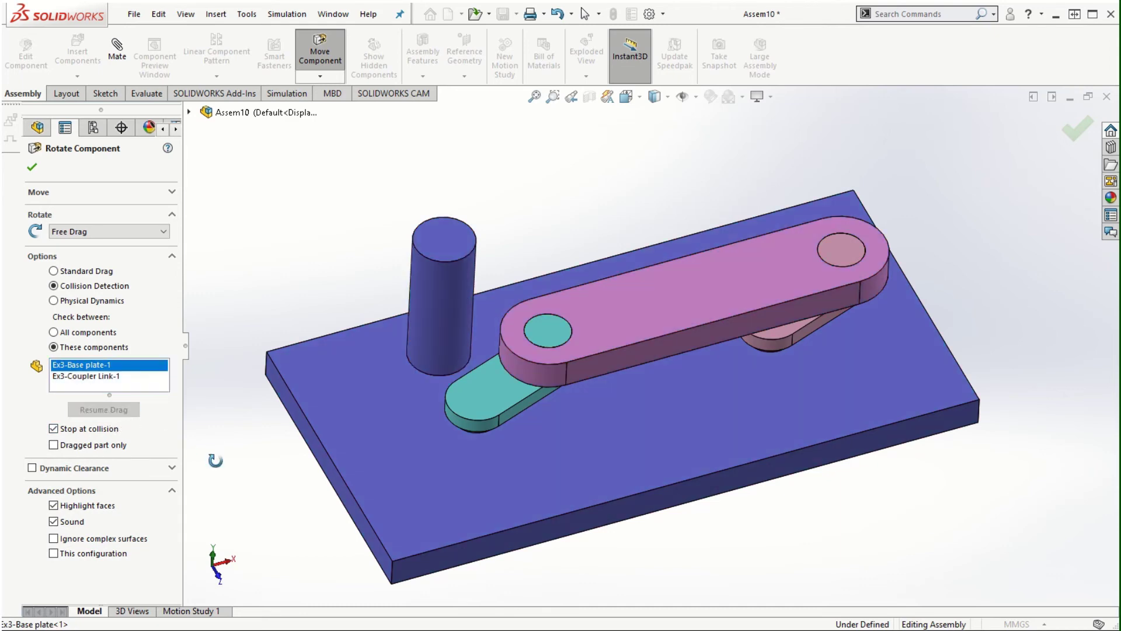
# Step: Swing the coupler link until it touches the base plate's post, and accept that linkage position
pyautogui.moveTo(759, 278); pyautogui.dragTo(673, 366)
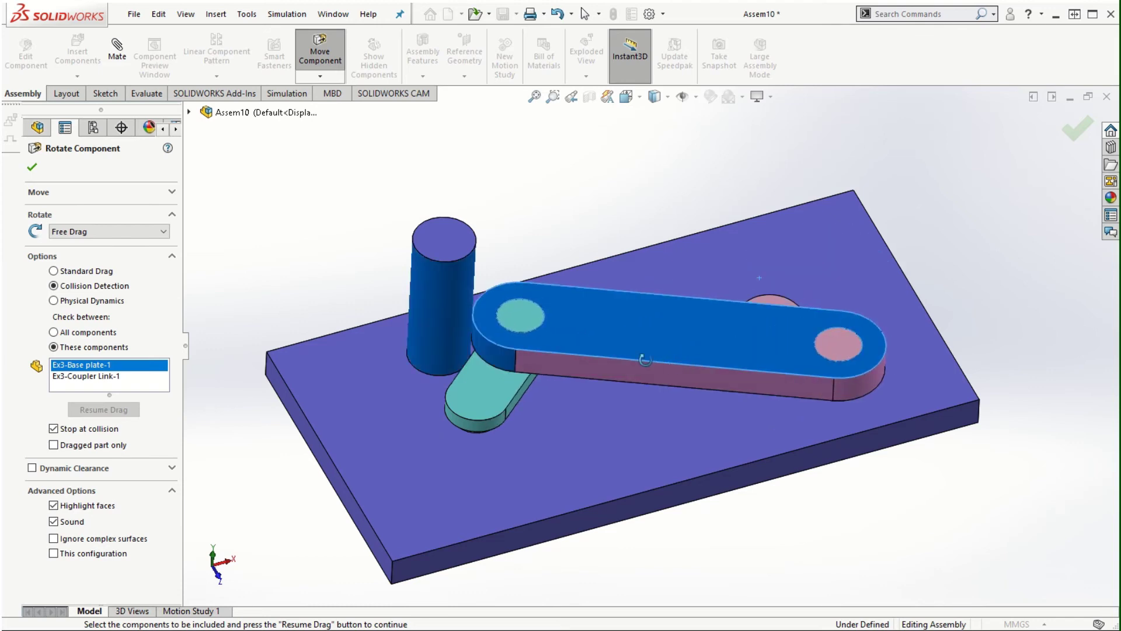
pyautogui.moveTo(645, 359); pyautogui.dragTo(640, 357)
pyautogui.moveTo(581, 325); pyautogui.dragTo(599, 290)
pyautogui.scroll(-4, 526, 373)
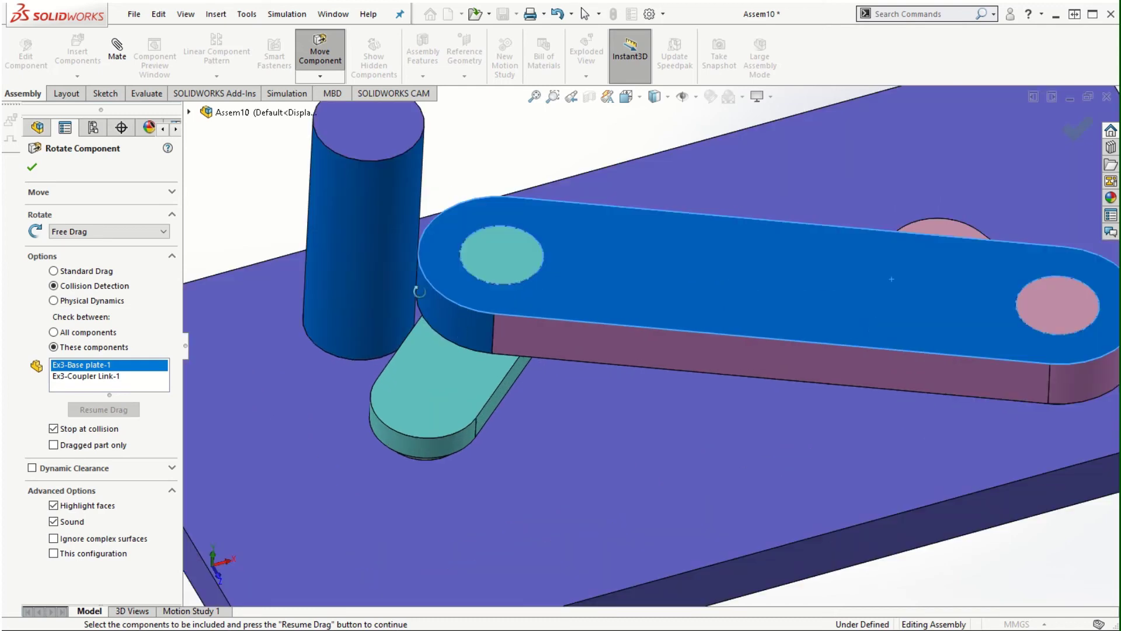
pyautogui.scroll(5, 681, 364)
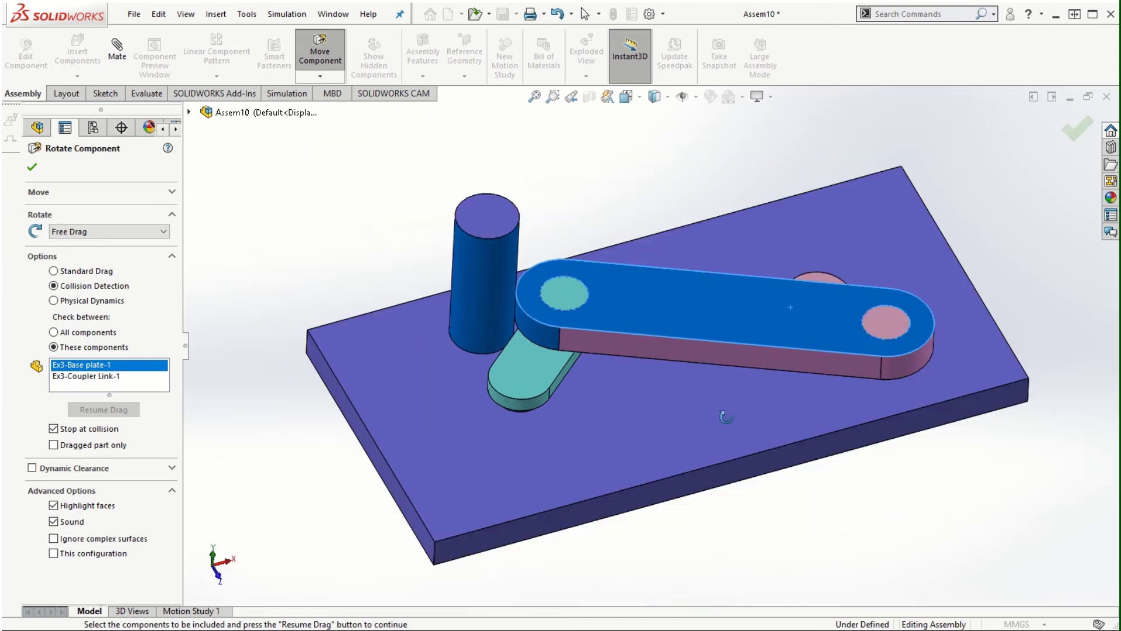
pyautogui.scroll(-2, 663, 344)
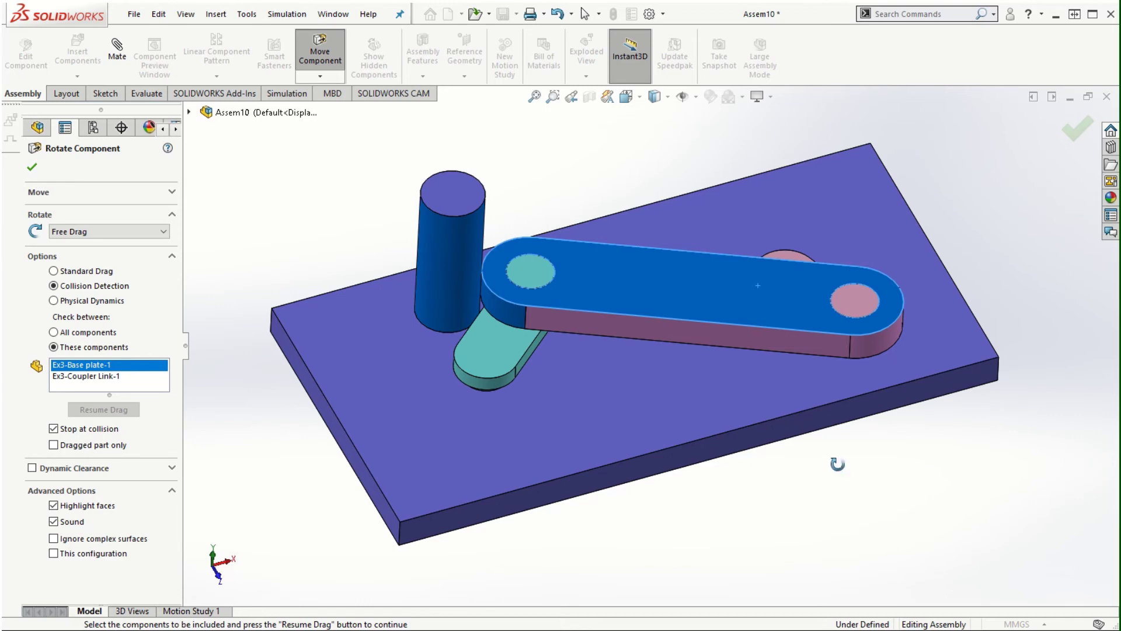
pyautogui.moveTo(954, 443); pyautogui.dragTo(958, 465)
pyautogui.moveTo(958, 466); pyautogui.dragTo(823, 327, button='middle')
pyautogui.scroll(-3, 782, 269)
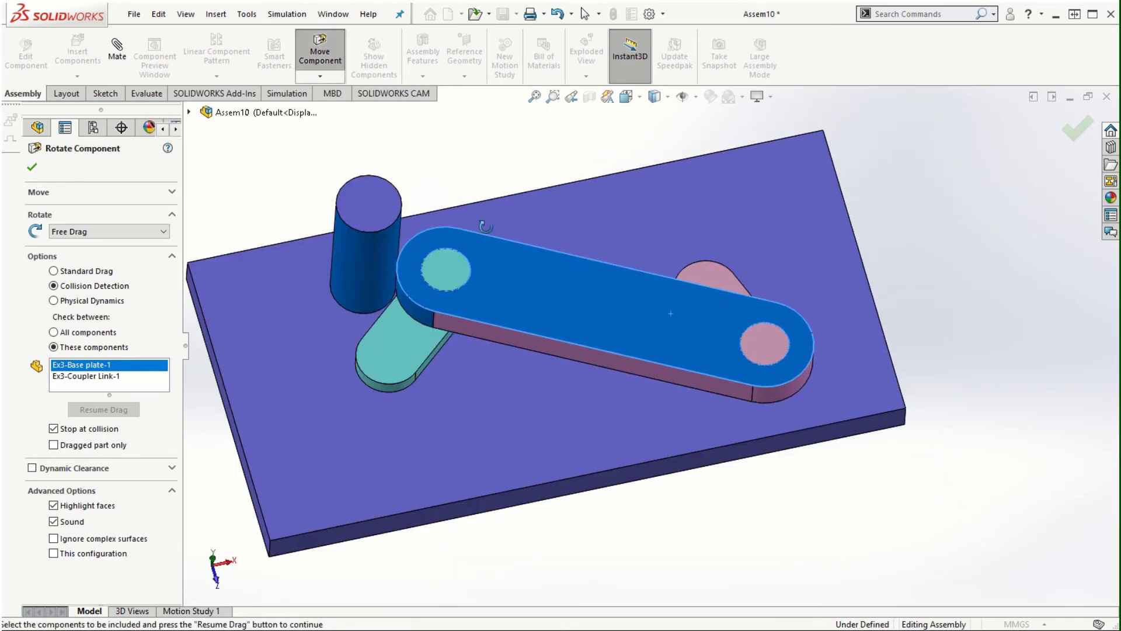
pyautogui.click(36, 167)
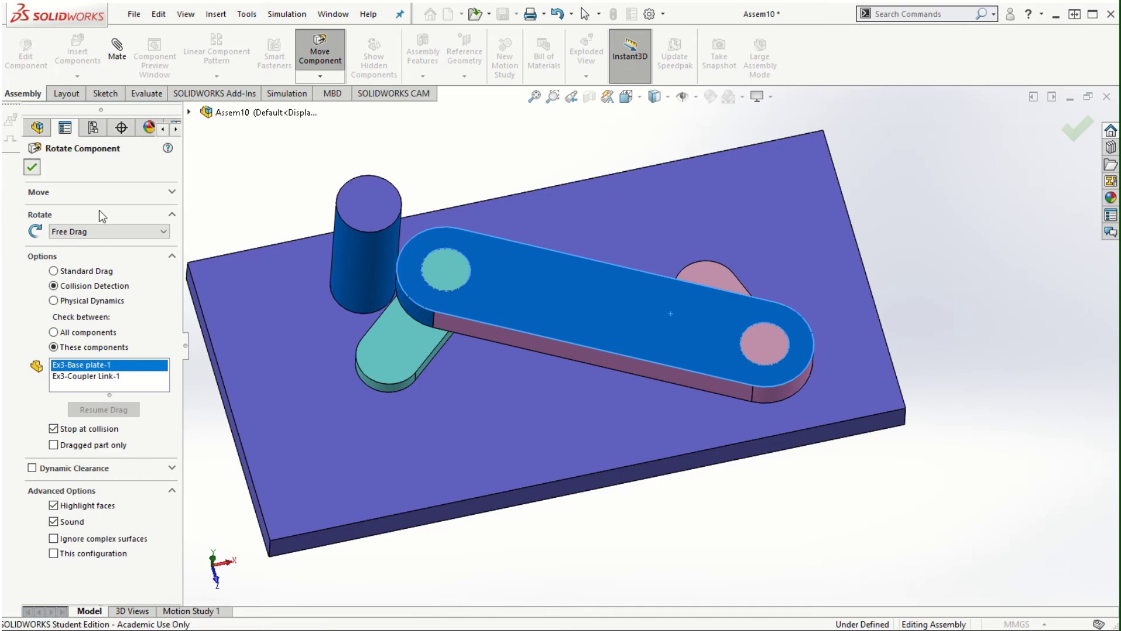
# Step: Measure the angle between the input link's straight side edge and the base plate's long front edge
pyautogui.click(146, 95)
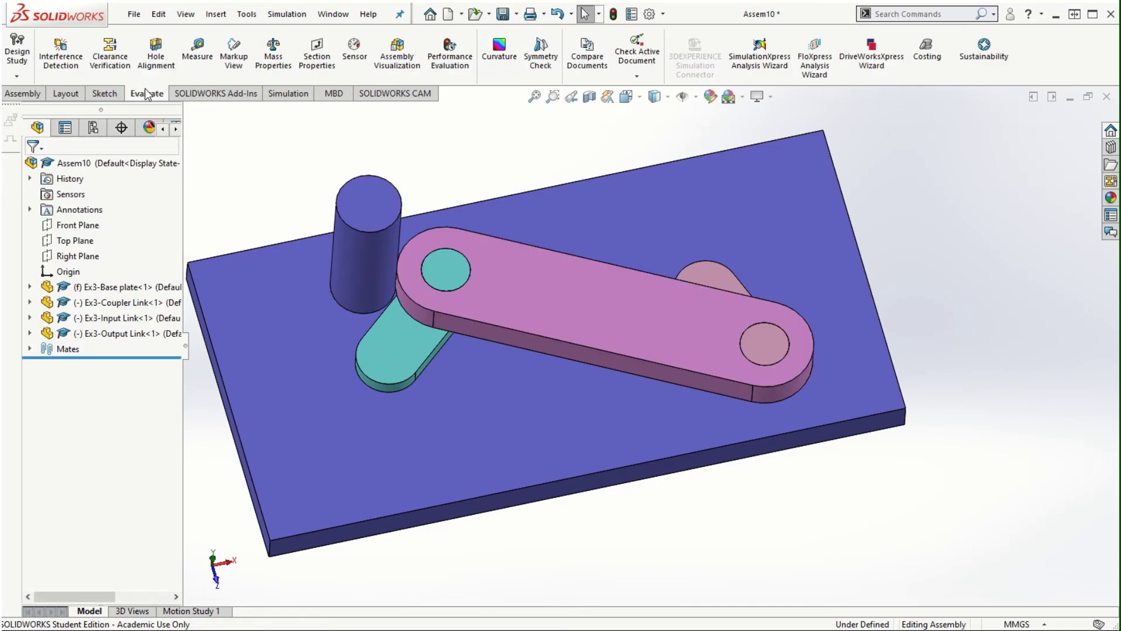
pyautogui.click(195, 59)
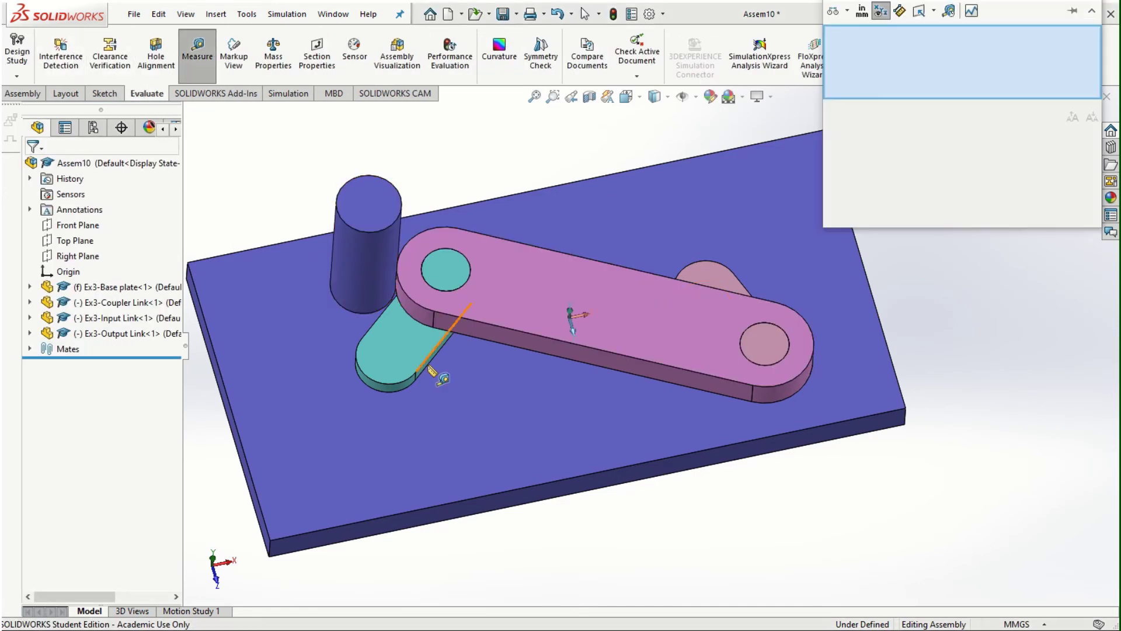
pyautogui.click(432, 350)
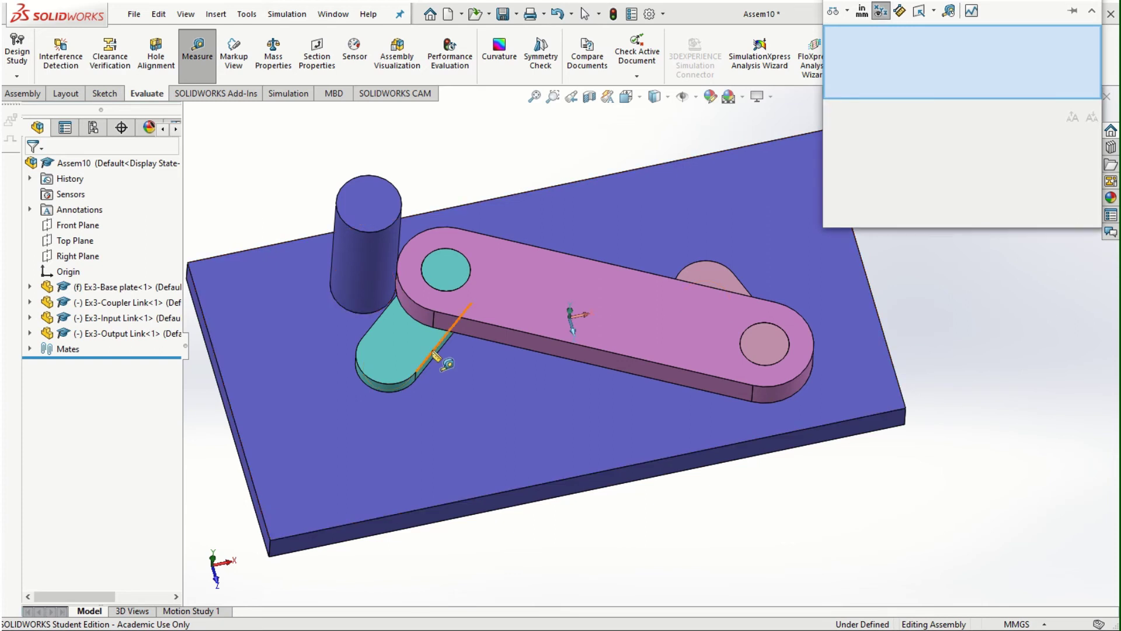
pyautogui.click(528, 485)
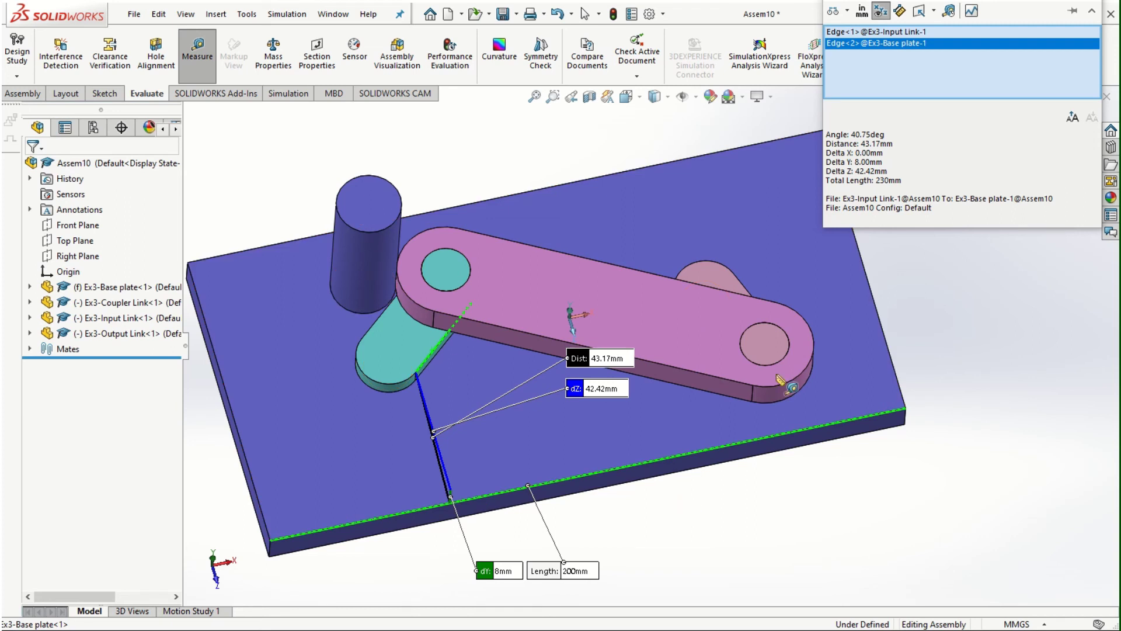
pyautogui.moveTo(885, 135); pyautogui.dragTo(852, 136)
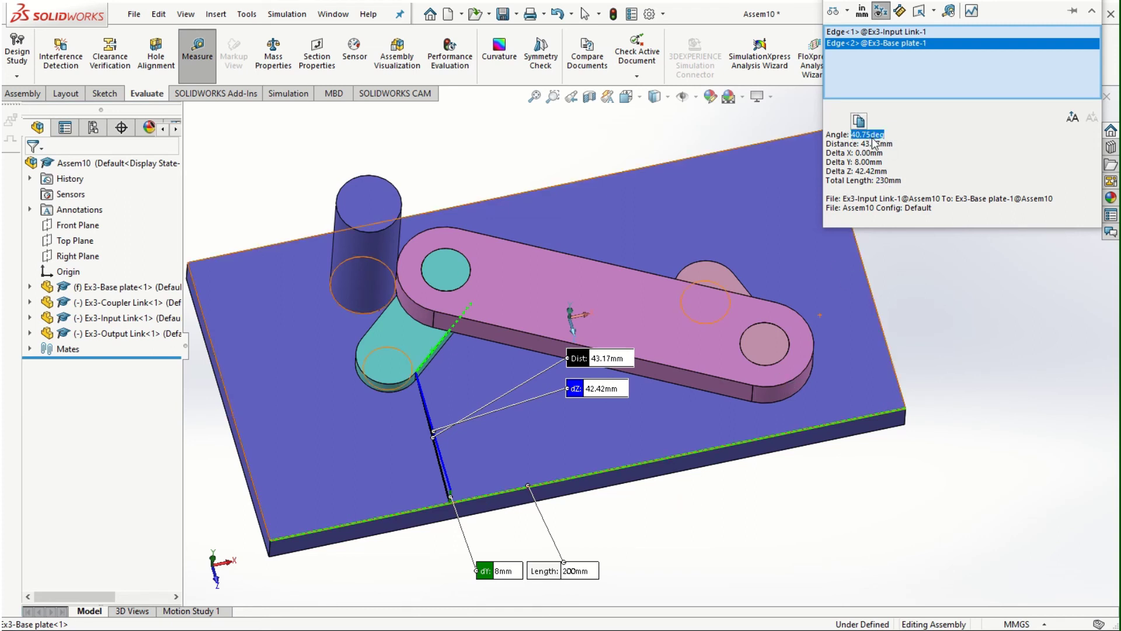
pyautogui.click(1032, 64)
pyautogui.hotkey('ctrl', 'a')
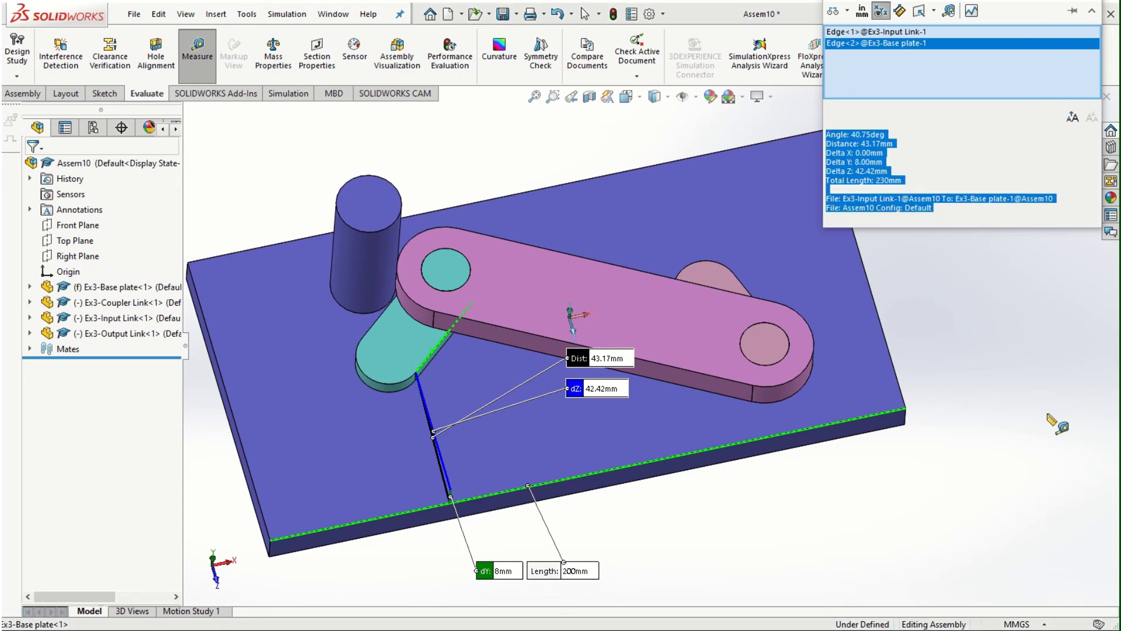
pyautogui.press('Escape')
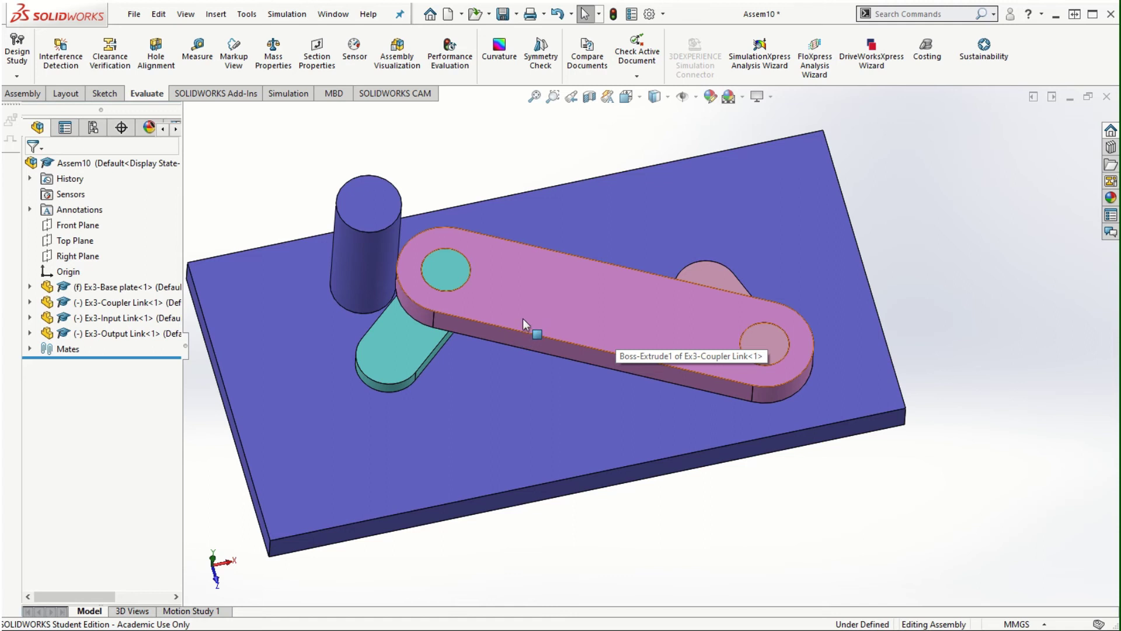
# Step: Move the linkage freely until the input and coupler links overlap the base plate's post
pyautogui.moveTo(552, 323); pyautogui.dragTo(553, 242)
pyautogui.moveTo(478, 356); pyautogui.dragTo(422, 231)
pyautogui.moveTo(471, 304); pyautogui.dragTo(450, 398, button='middle')
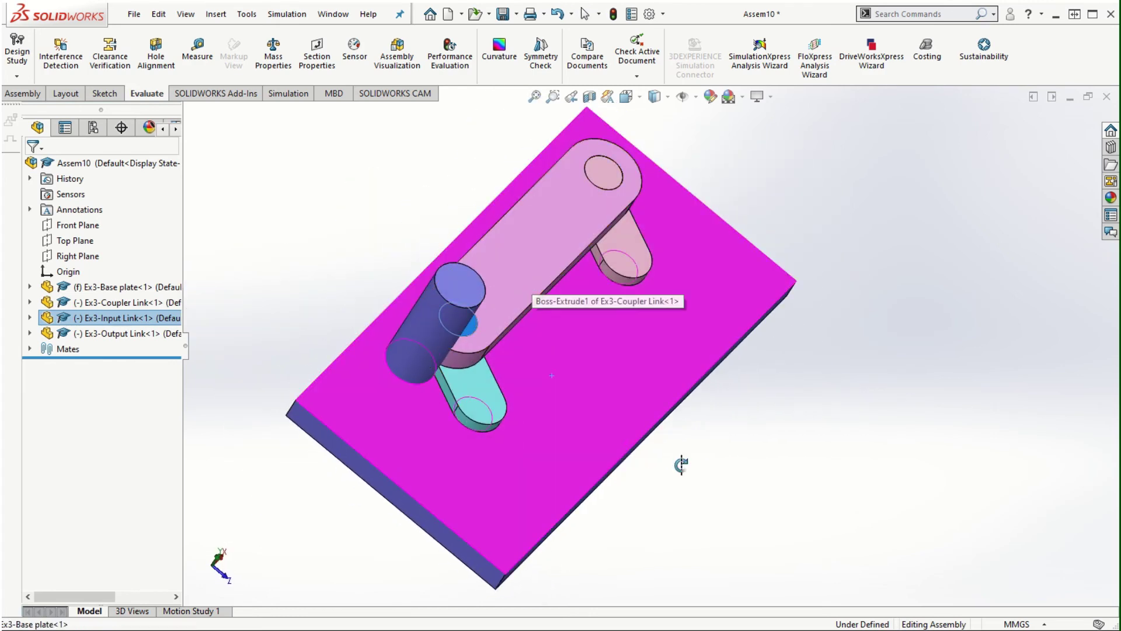
pyautogui.moveTo(708, 440); pyautogui.dragTo(515, 186, button='middle')
pyautogui.scroll(-4, 507, 302)
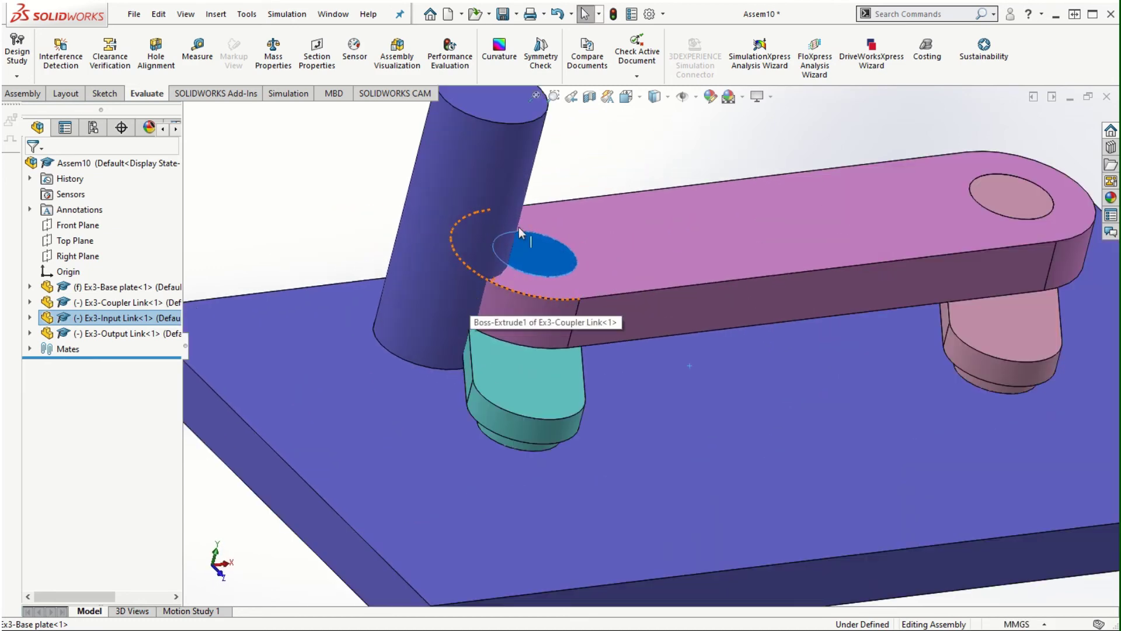
pyautogui.scroll(3, 642, 351)
pyautogui.scroll(1, 786, 410)
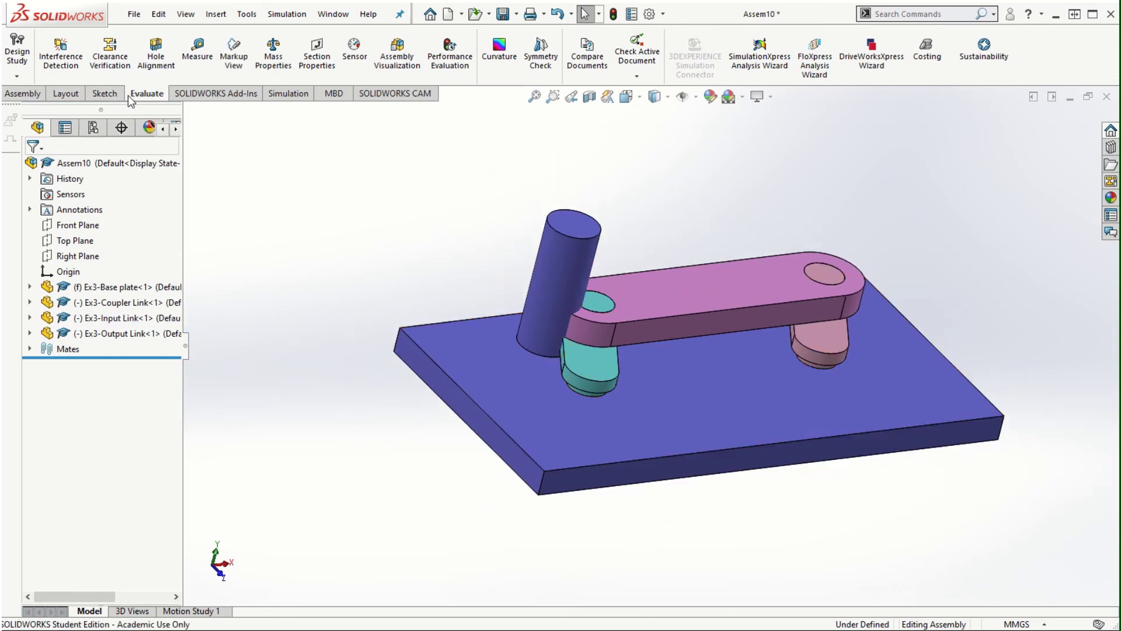
# Step: Run Interference Detection on the whole assembly and widen the results area
pyautogui.click(64, 63)
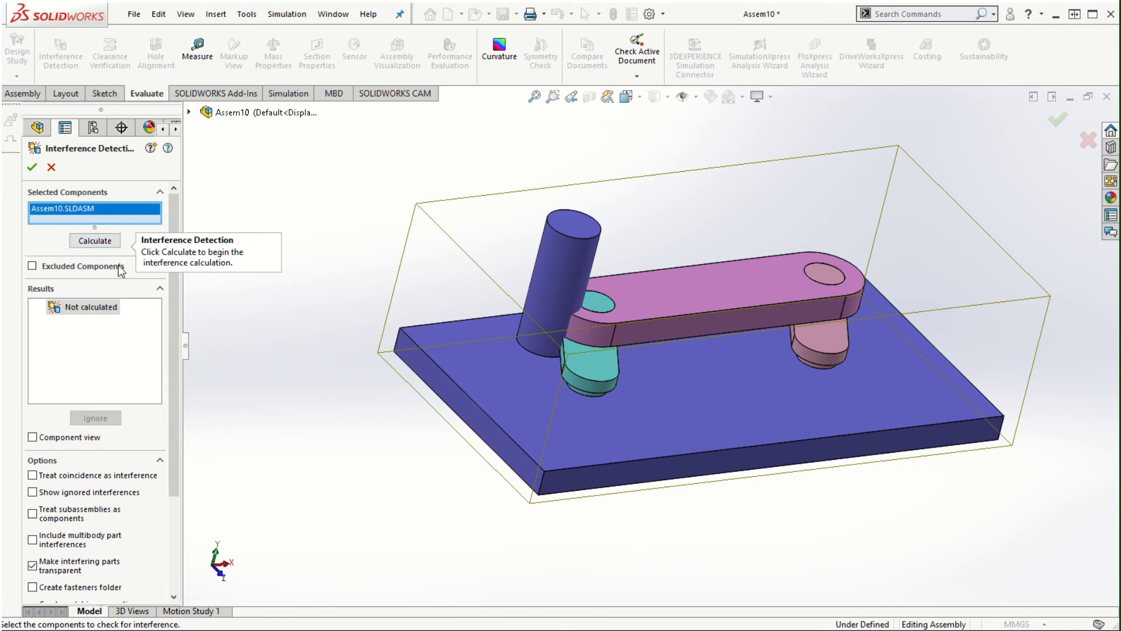
pyautogui.click(94, 240)
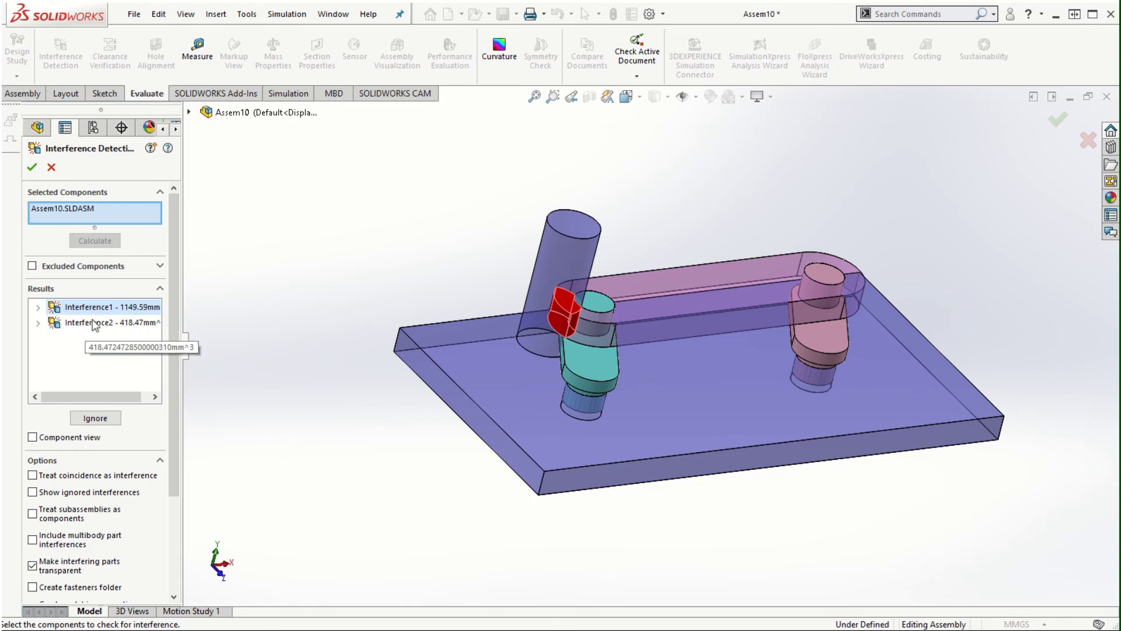
pyautogui.moveTo(178, 318); pyautogui.dragTo(218, 318)
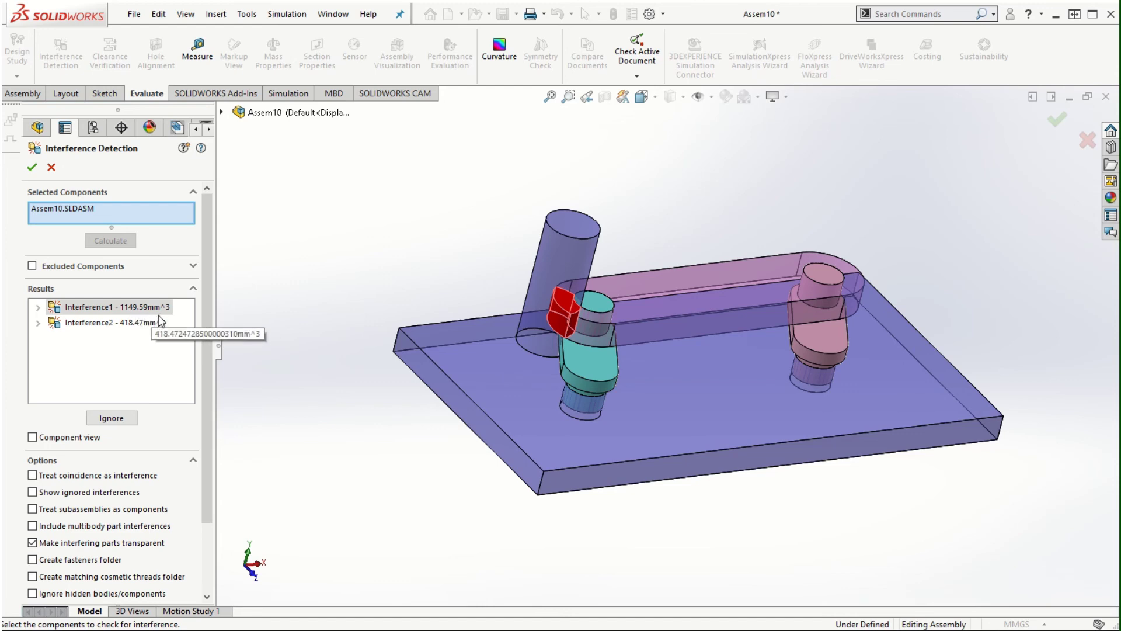
# Step: Examine the first interference result by highlighting the base plate and the coupler link in turn
pyautogui.click(38, 308)
pyautogui.click(122, 327)
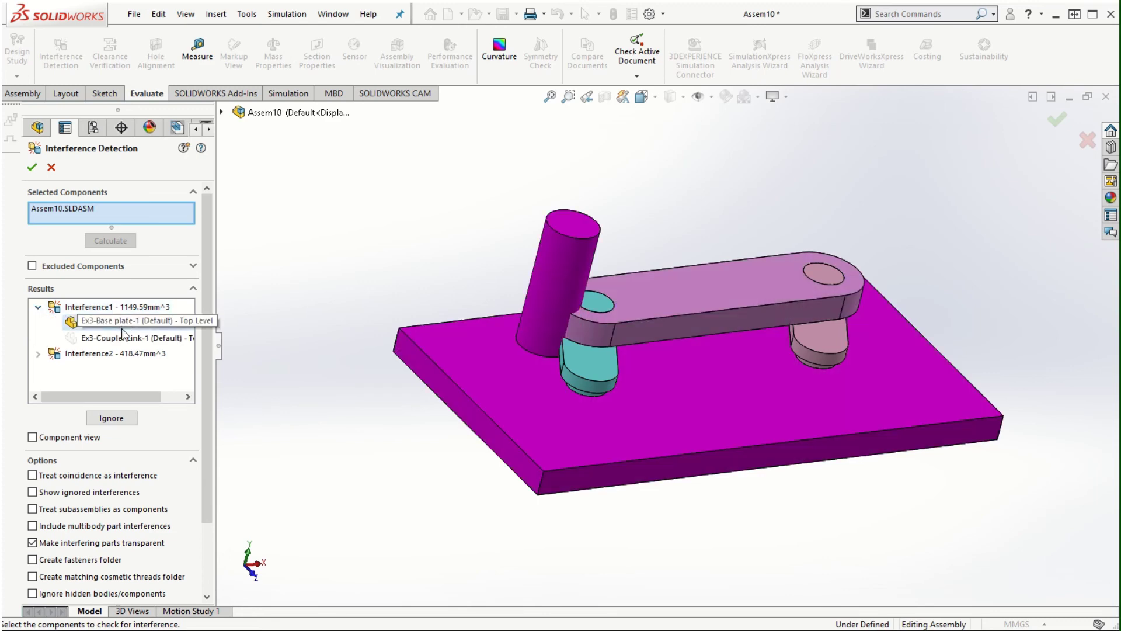
pyautogui.click(124, 337)
pyautogui.moveTo(533, 403); pyautogui.dragTo(584, 327, button='middle')
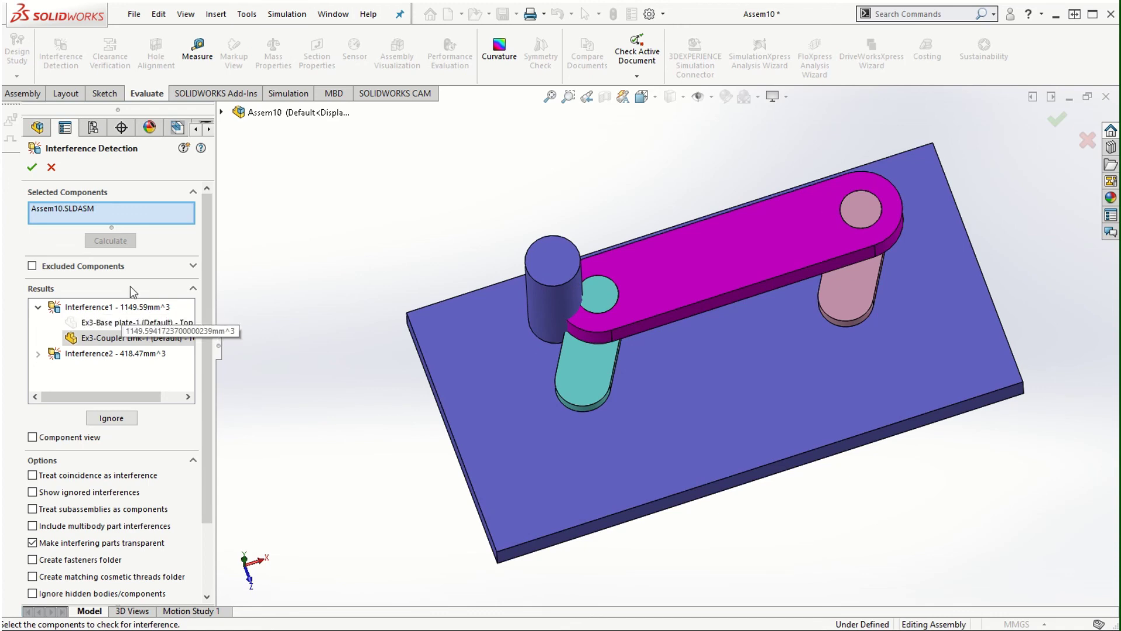
pyautogui.scroll(-3, 613, 270)
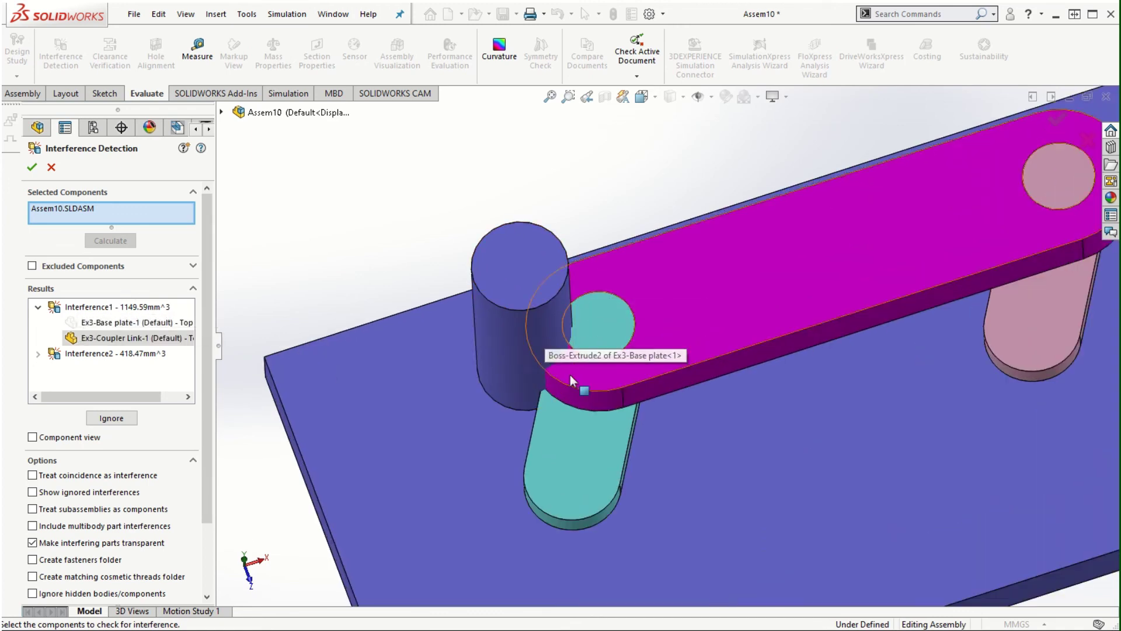
pyautogui.scroll(5, 584, 325)
pyautogui.scroll(2, 892, 399)
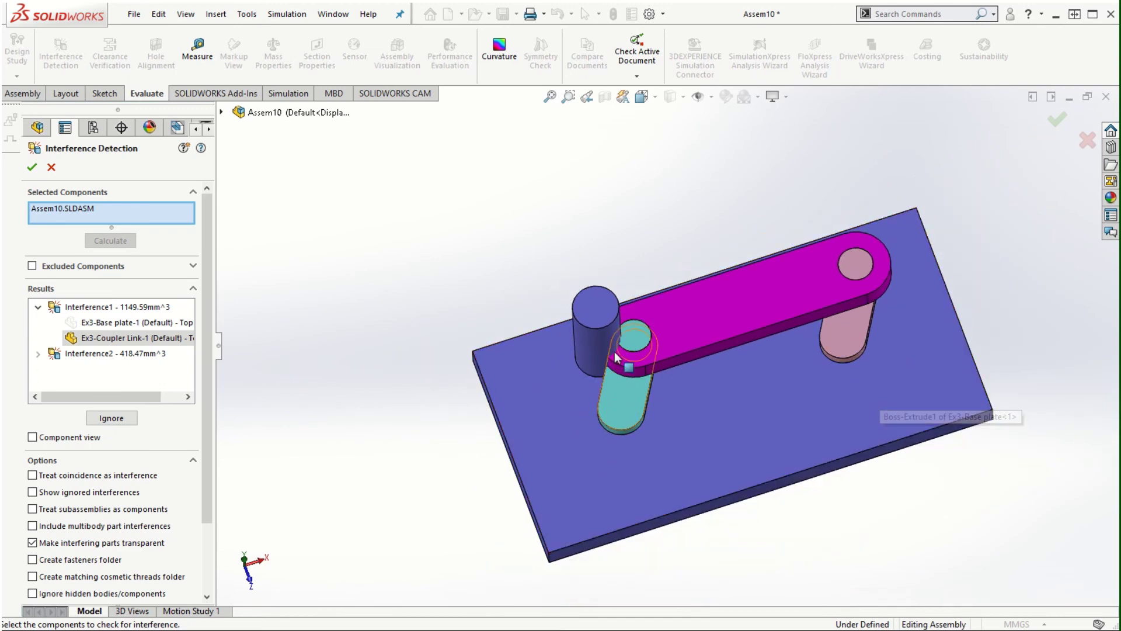
# Step: Examine the second interference result by highlighting the base plate and the input link in turn
pyautogui.click(38, 354)
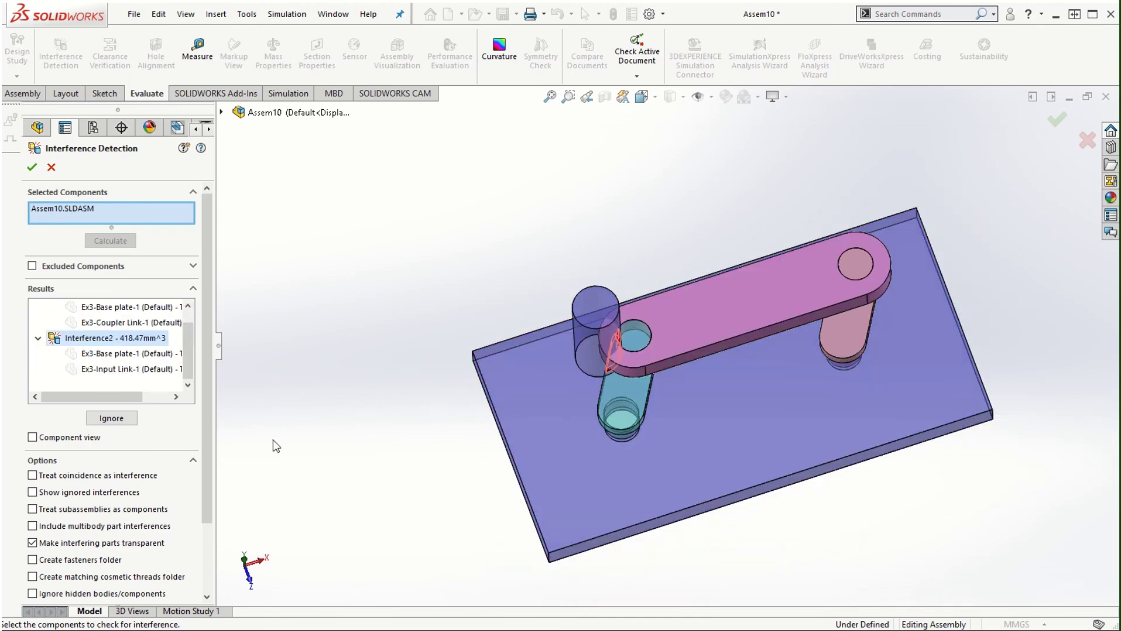
pyautogui.click(126, 353)
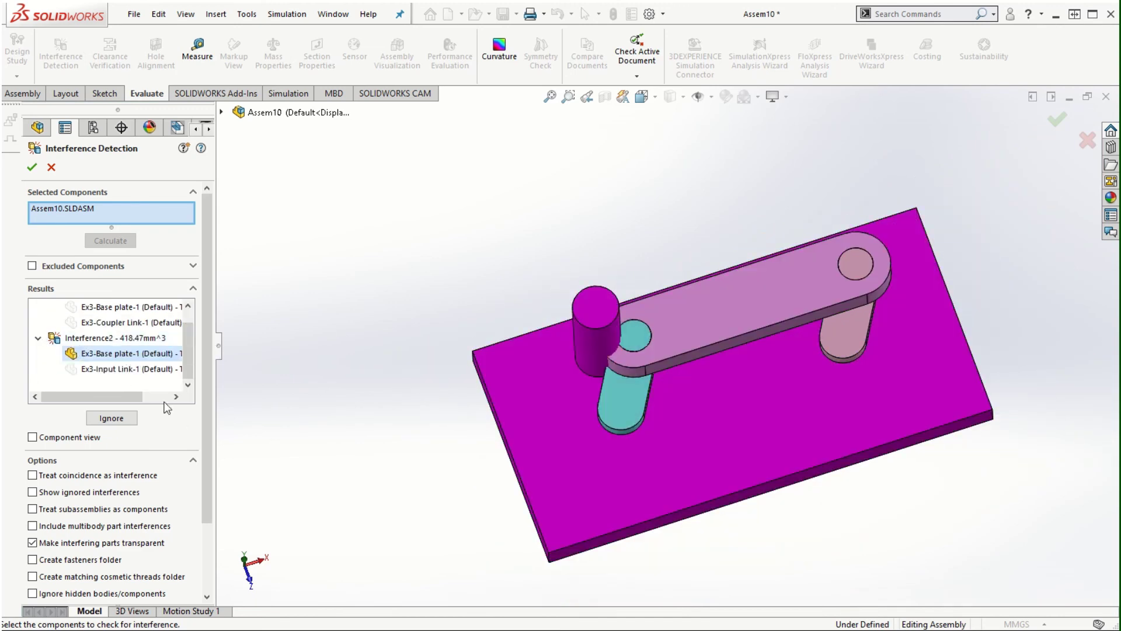
pyautogui.click(146, 369)
pyautogui.moveTo(486, 554); pyautogui.dragTo(491, 496, button='middle')
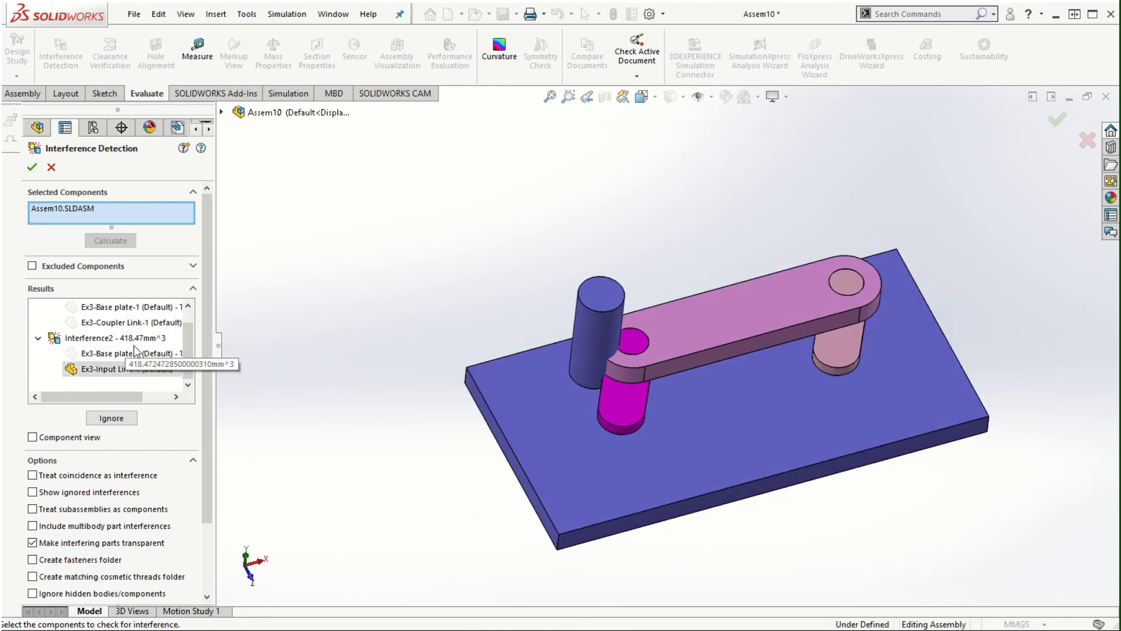
pyautogui.moveTo(584, 356); pyautogui.dragTo(647, 395, button='middle')
pyautogui.scroll(-3, 755, 390)
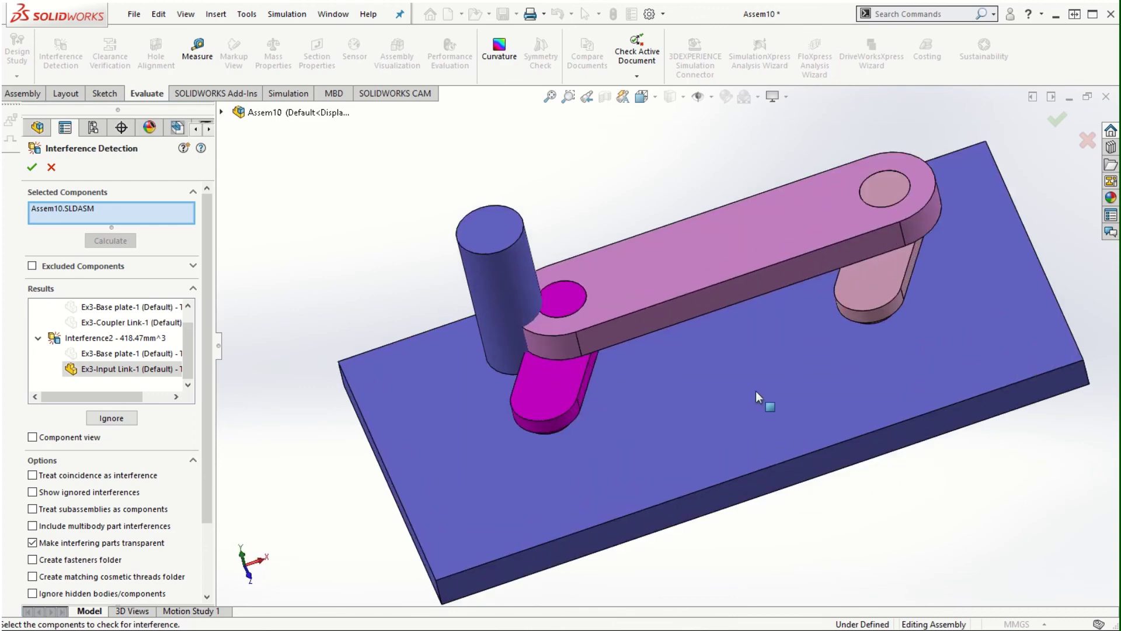
pyautogui.moveTo(878, 370); pyautogui.dragTo(602, 321, button='middle')
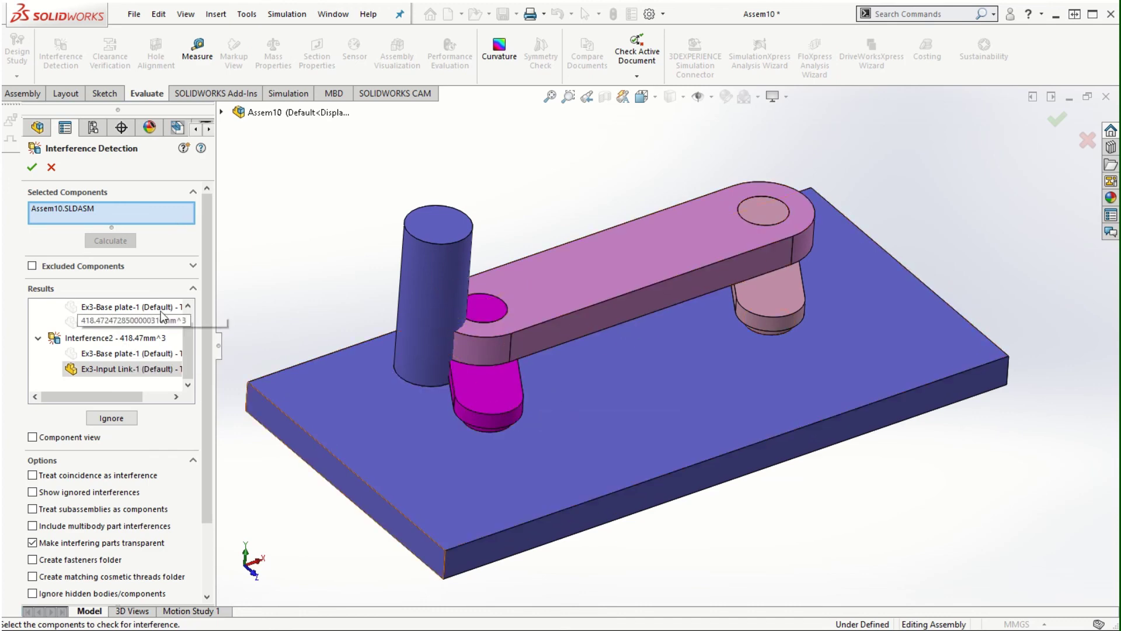
# Step: Enable Treat coincidence as interference, restart Interference Detection, and calculate the interferences for the whole assembly
pyautogui.moveTo(205, 324); pyautogui.dragTo(225, 406)
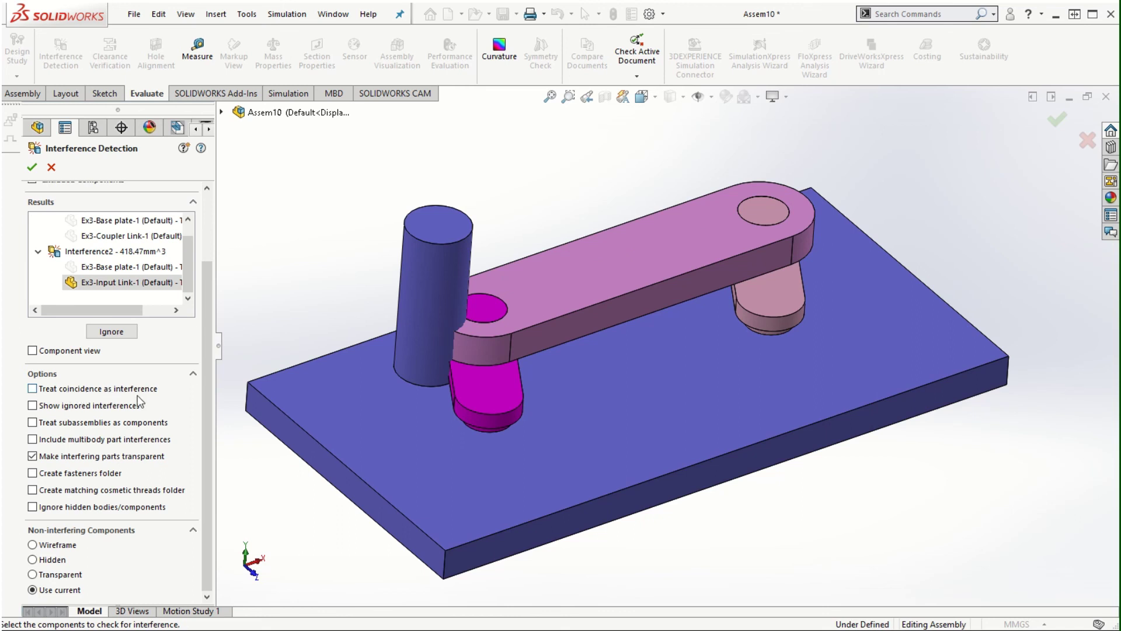
pyautogui.click(33, 389)
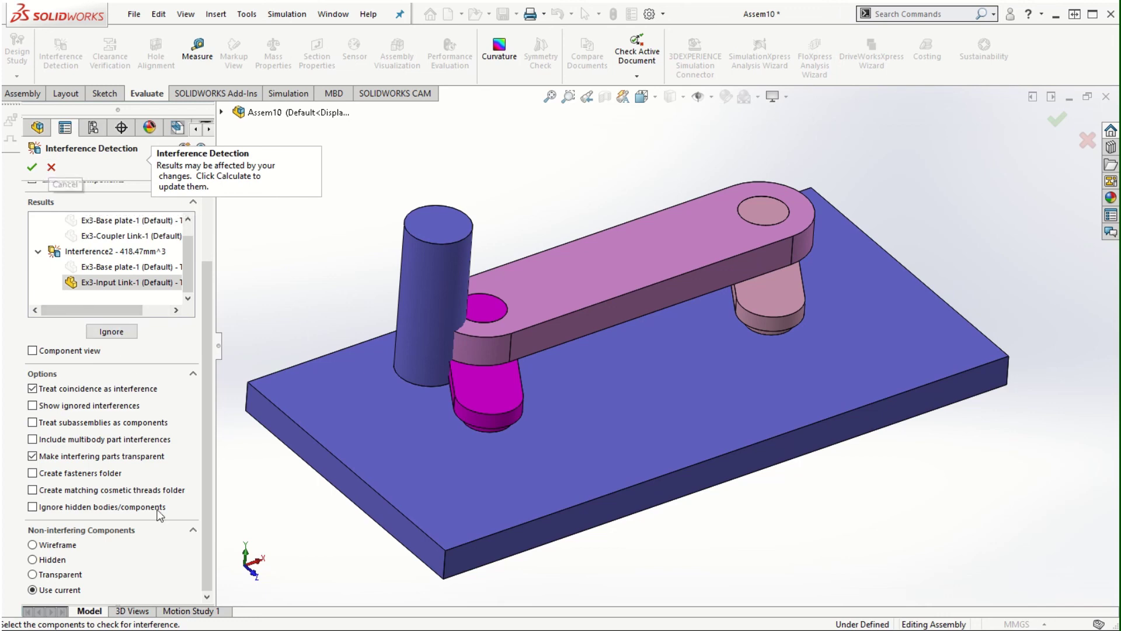
pyautogui.click(52, 167)
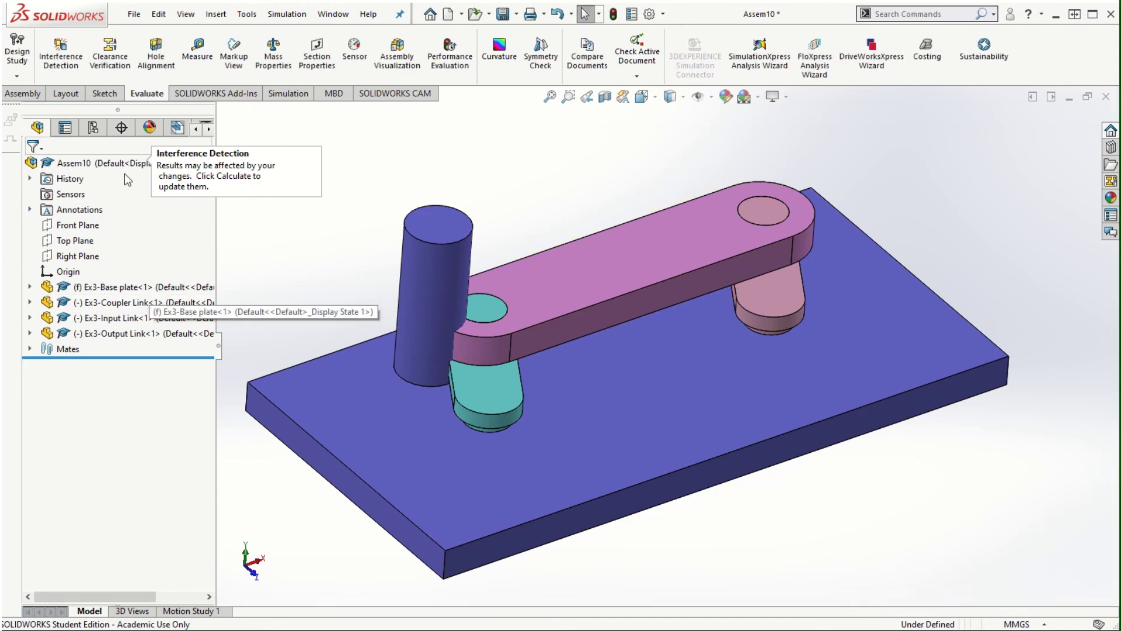
pyautogui.click(61, 59)
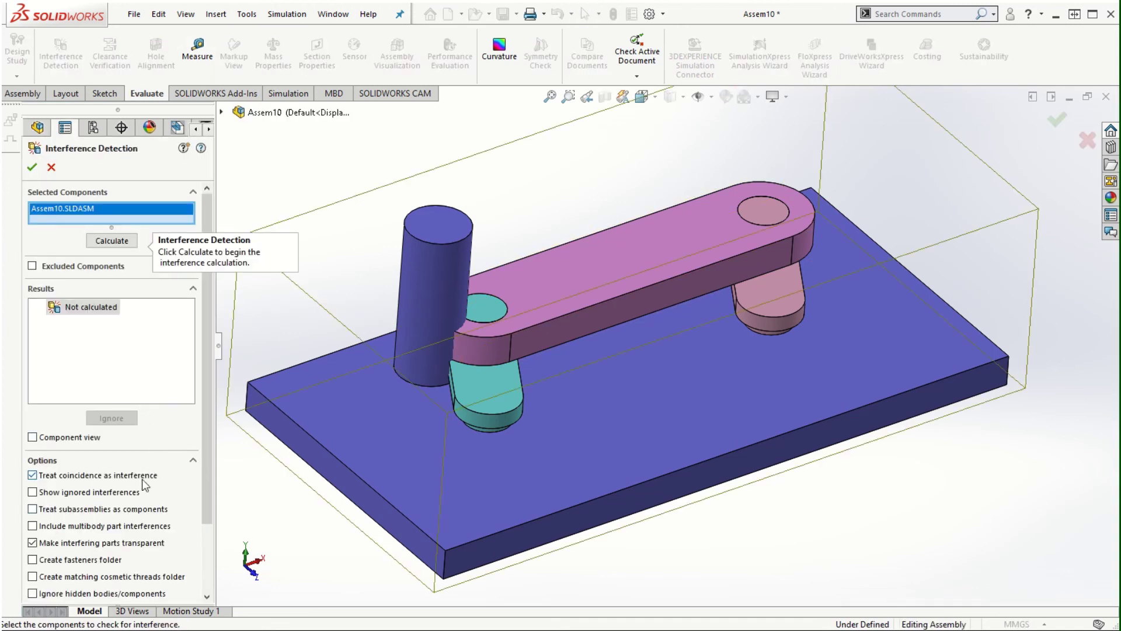
pyautogui.click(112, 240)
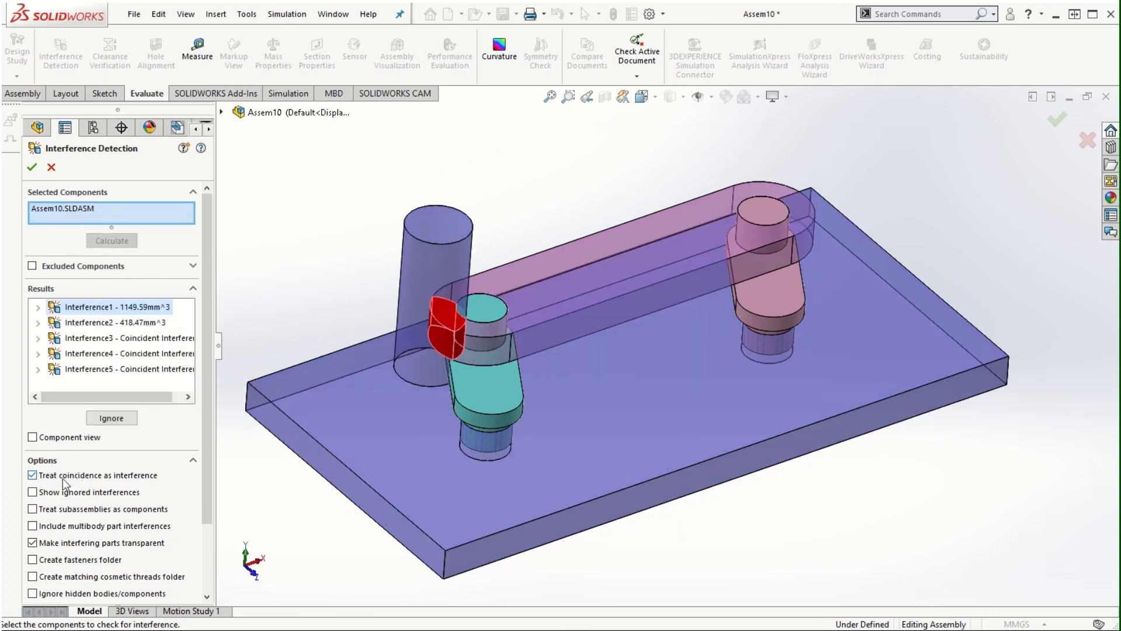
# Step: Examine the fifth, coincident interference by highlighting the coupler link and the input link where they meet
pyautogui.click(98, 370)
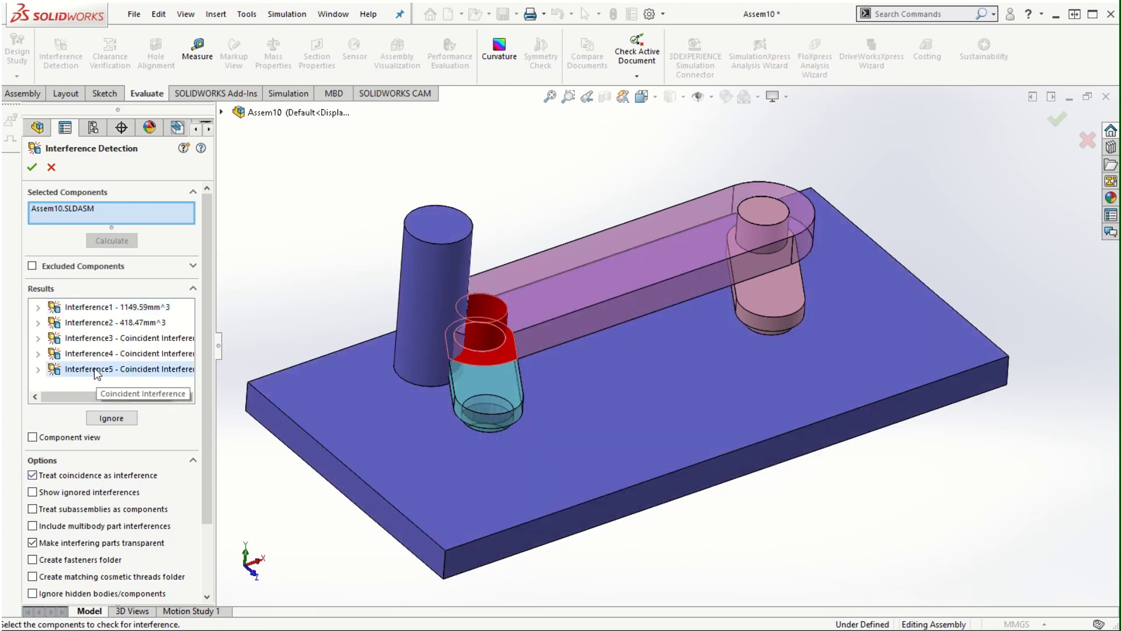
pyautogui.click(39, 369)
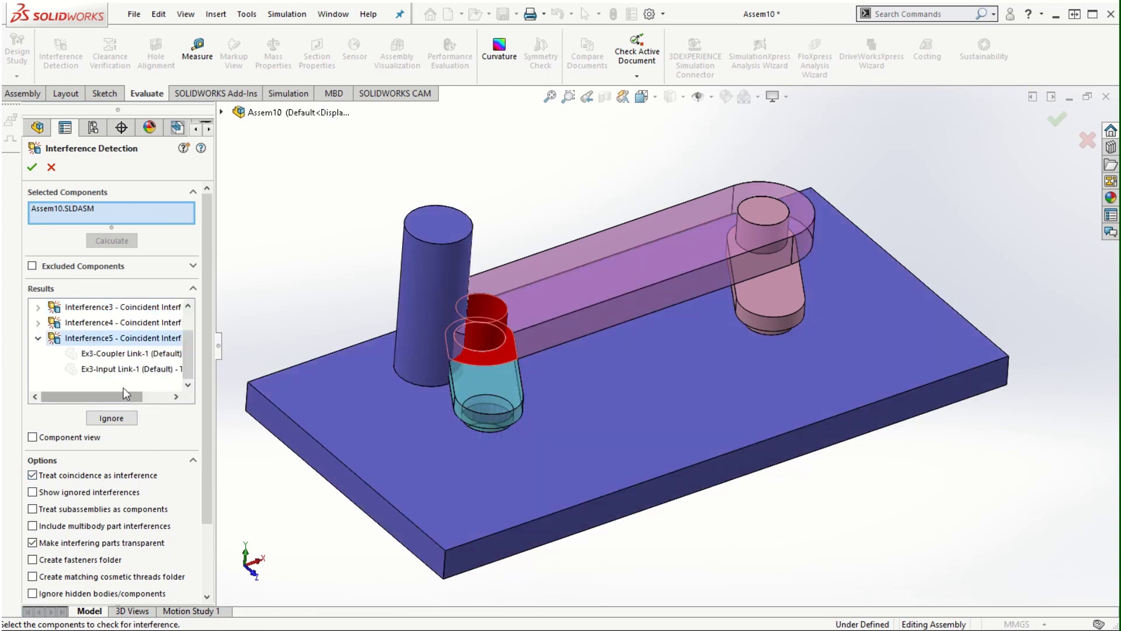
pyautogui.click(121, 354)
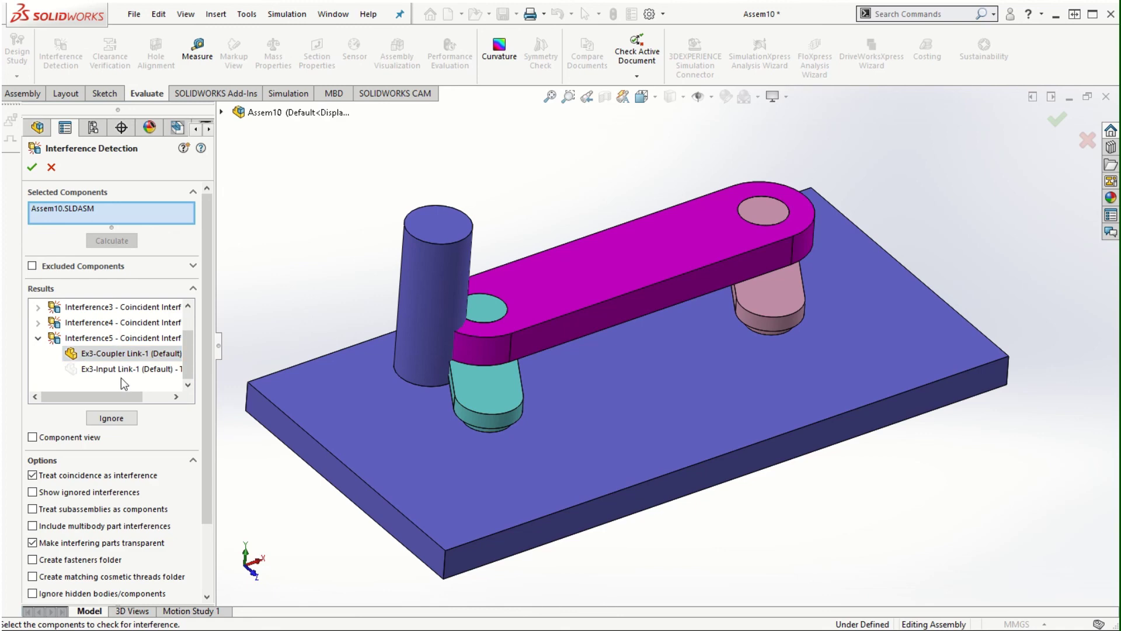
pyautogui.click(140, 370)
pyautogui.moveTo(455, 374); pyautogui.dragTo(549, 317, button='middle')
pyautogui.scroll(-6, 539, 342)
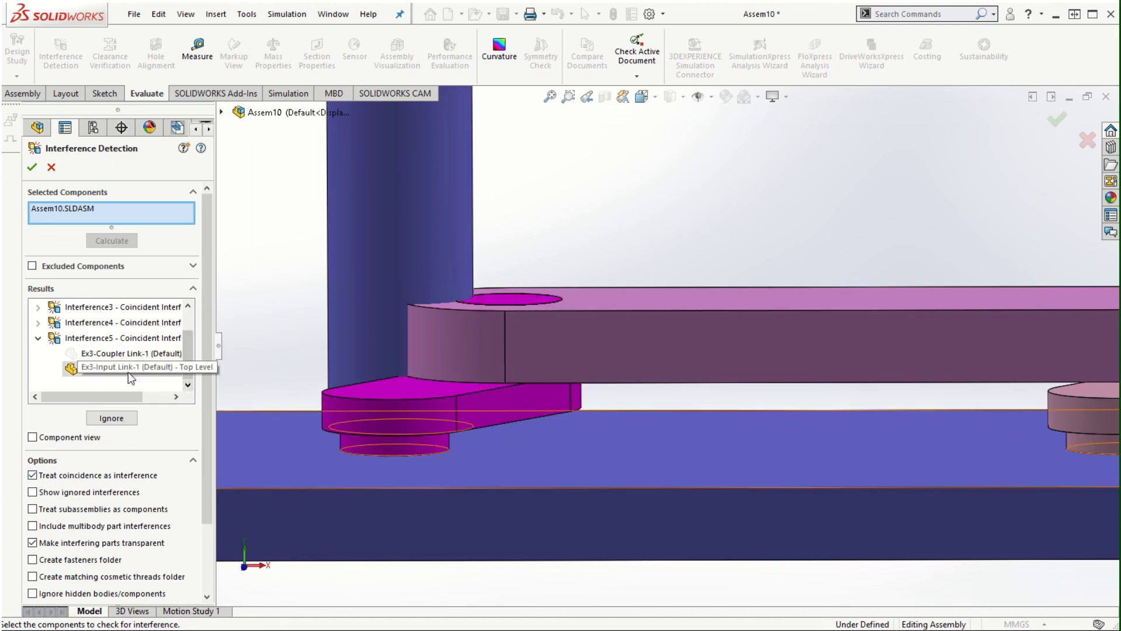
pyautogui.moveTo(107, 398)
pyautogui.mouseDown()
pyautogui.moveTo(149, 397)
pyautogui.moveTo(100, 401)
pyautogui.mouseUp()
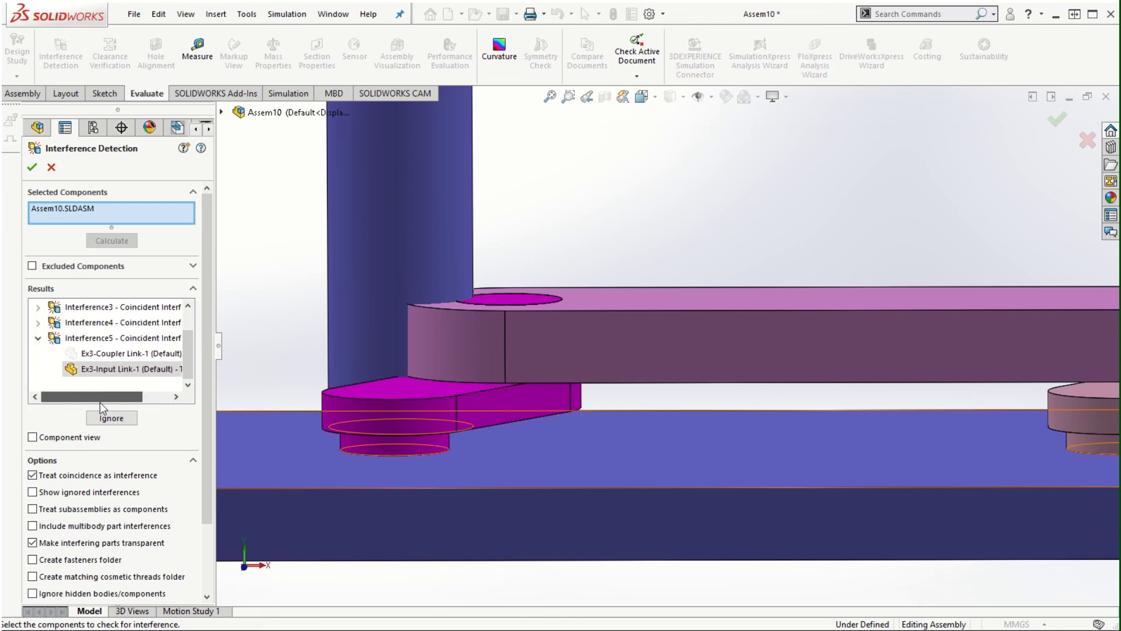
# Step: Inspect the first interference's overlap volume at the post up close, then close Interference Detection and dismiss the unsaved-document notification
pyautogui.moveTo(193, 359); pyautogui.dragTo(190, 337)
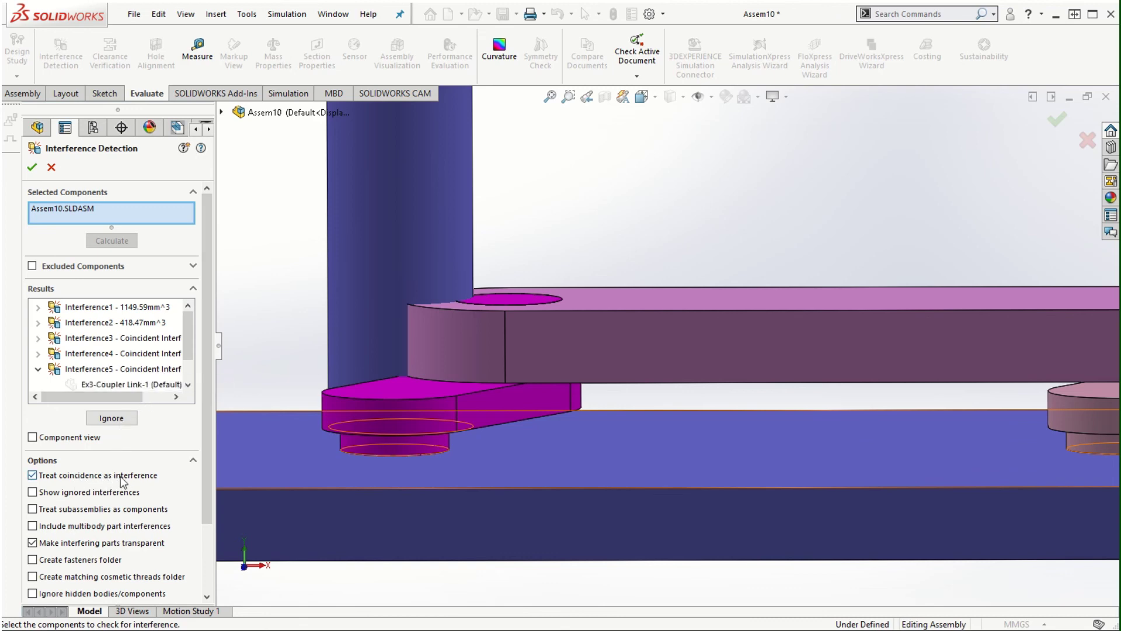
pyautogui.moveTo(130, 402)
pyautogui.mouseDown()
pyautogui.moveTo(158, 402)
pyautogui.moveTo(117, 396)
pyautogui.mouseUp()
pyautogui.click(98, 309)
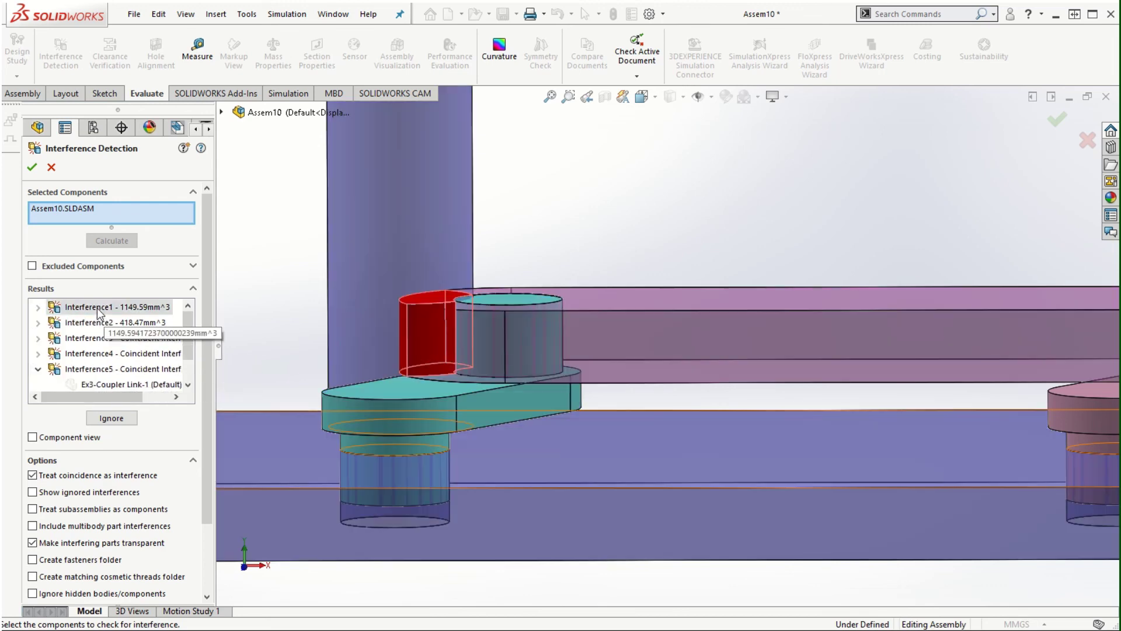
pyautogui.moveTo(514, 351); pyautogui.dragTo(561, 388, button='middle')
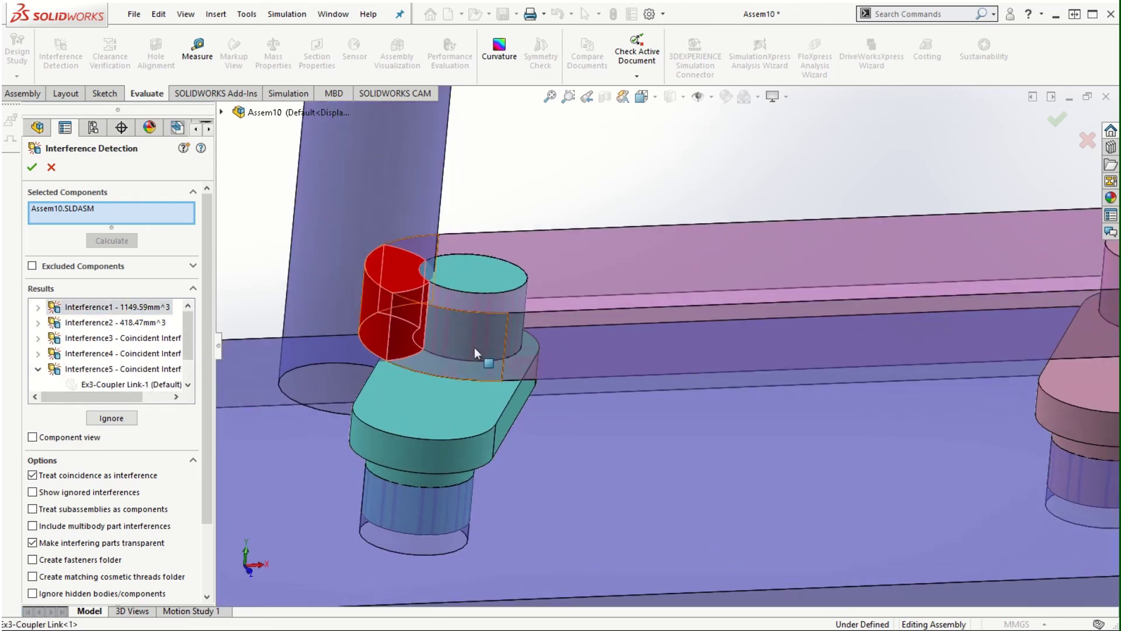
pyautogui.scroll(-3, 370, 304)
pyautogui.scroll(-2, 370, 304)
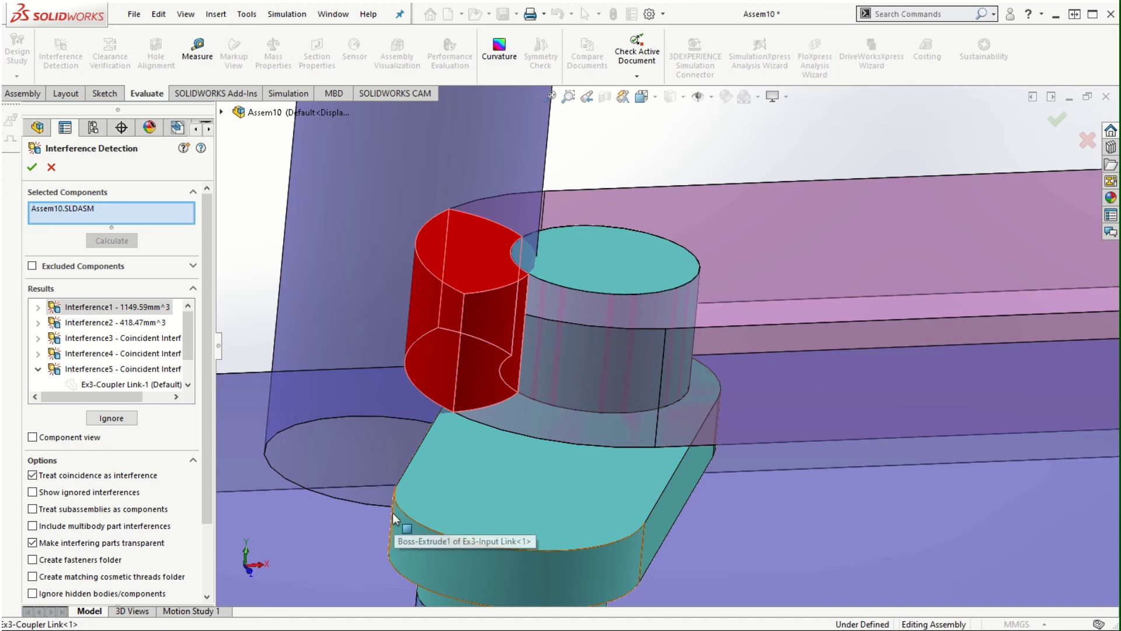
pyautogui.scroll(1, 636, 468)
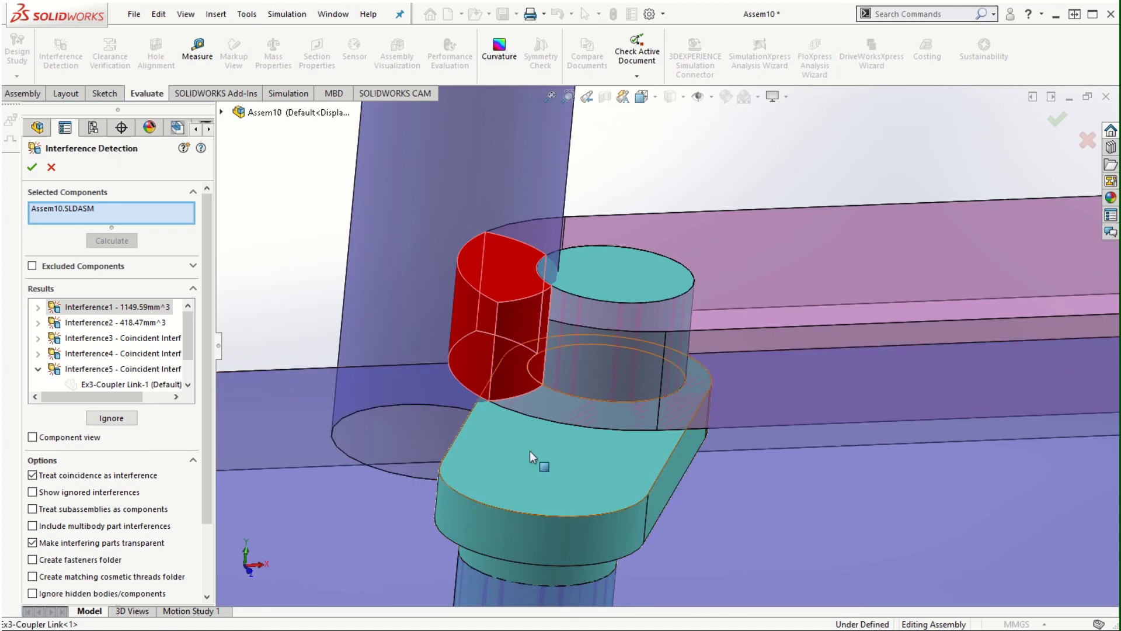
pyautogui.scroll(2, 841, 509)
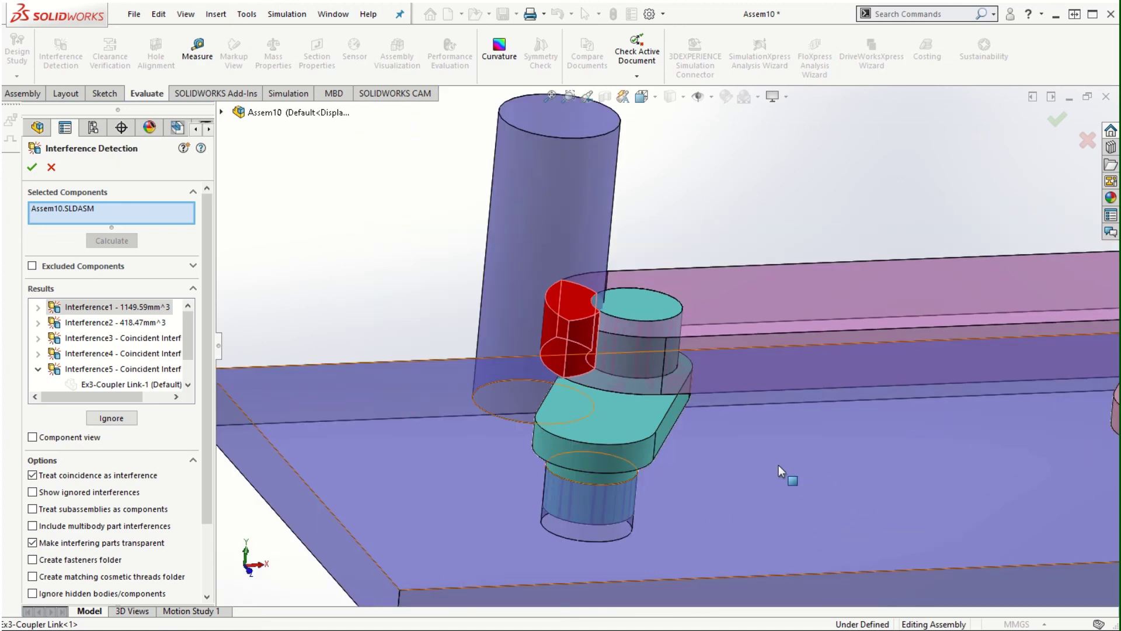
pyautogui.click(51, 169)
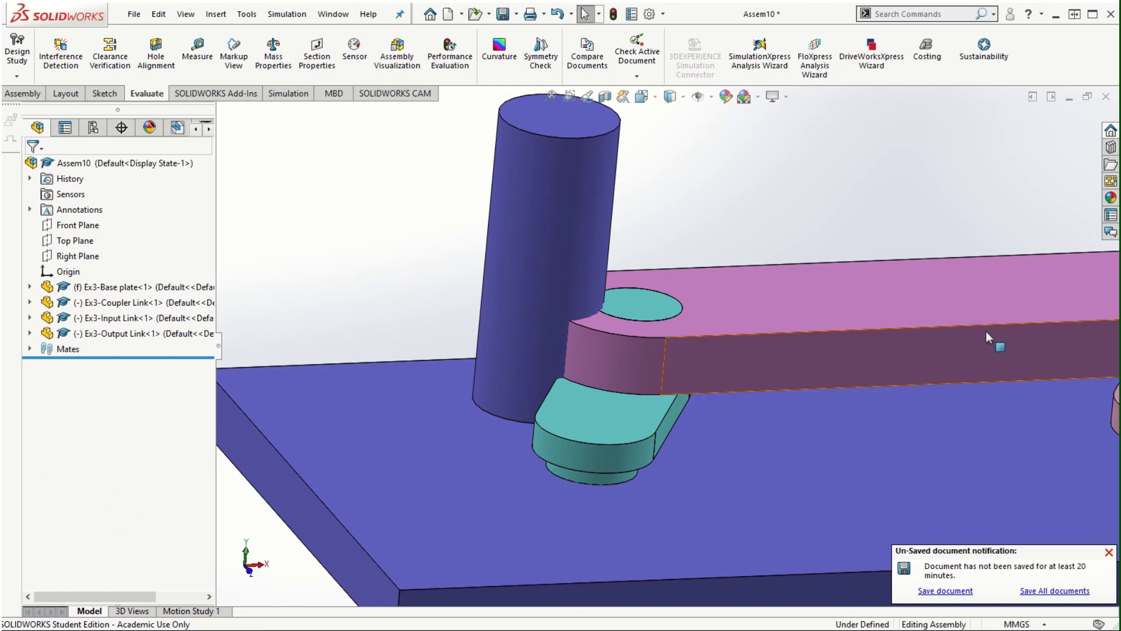
pyautogui.click(1108, 552)
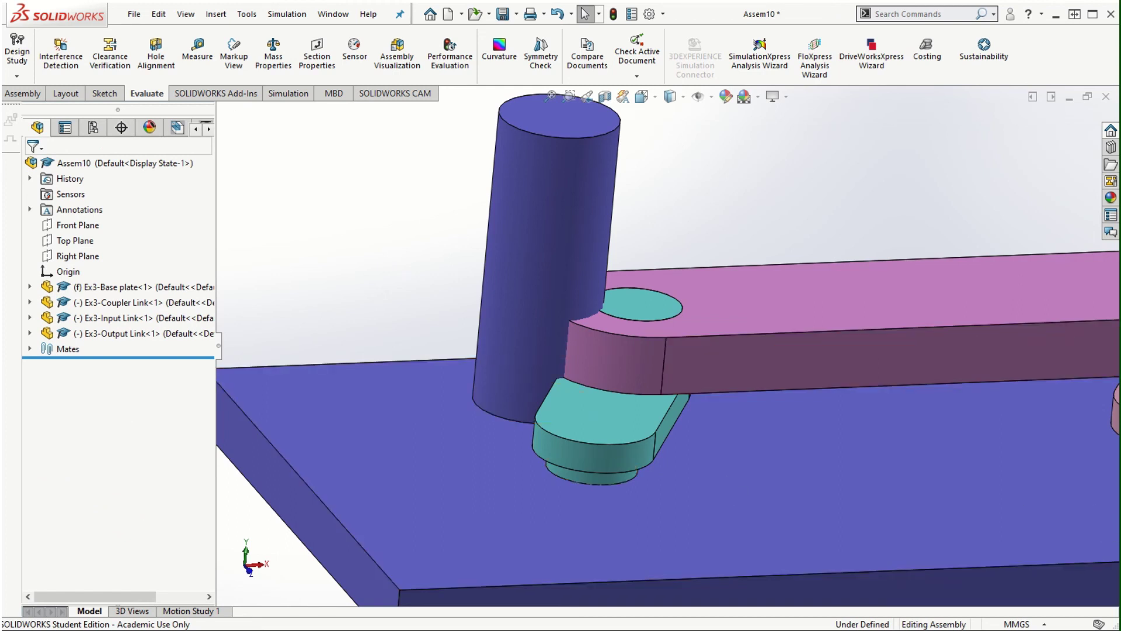